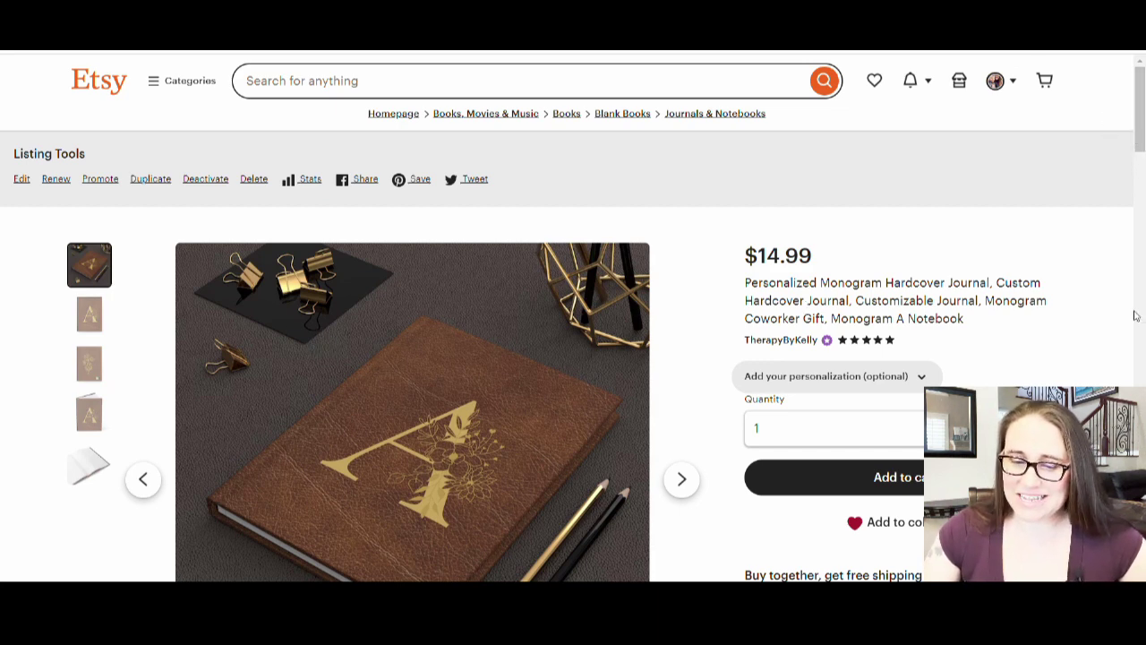
View the journal's floral back-cover and lined-page photos, then return to the monogram A cover photo
scroll(1136, 315, down, 2)
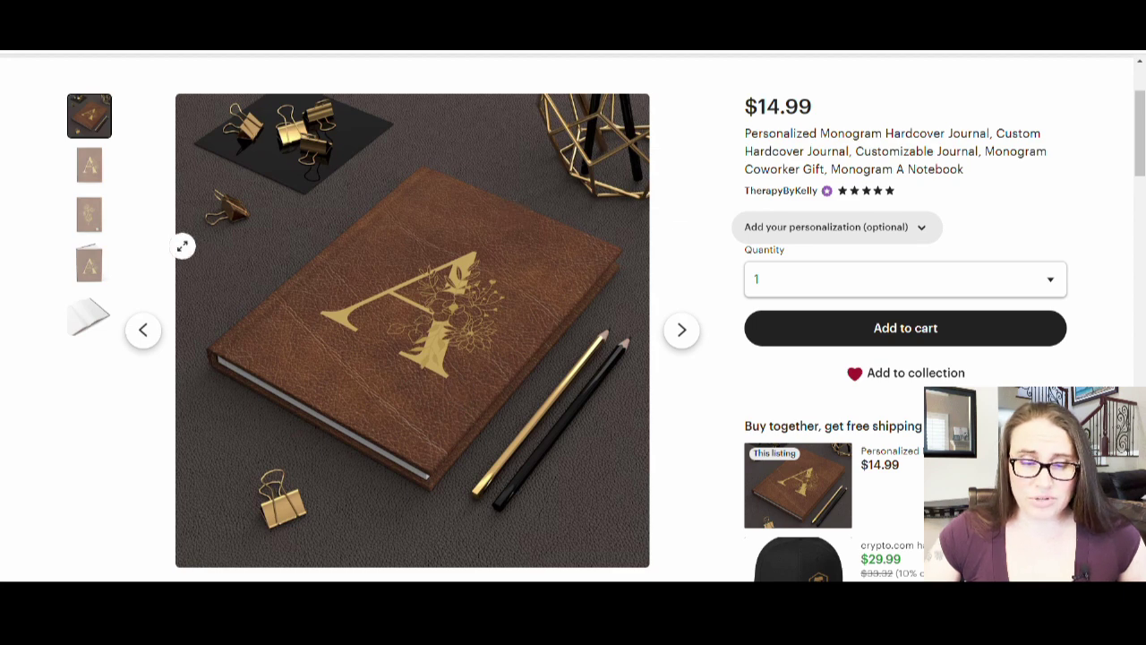
click(89, 219)
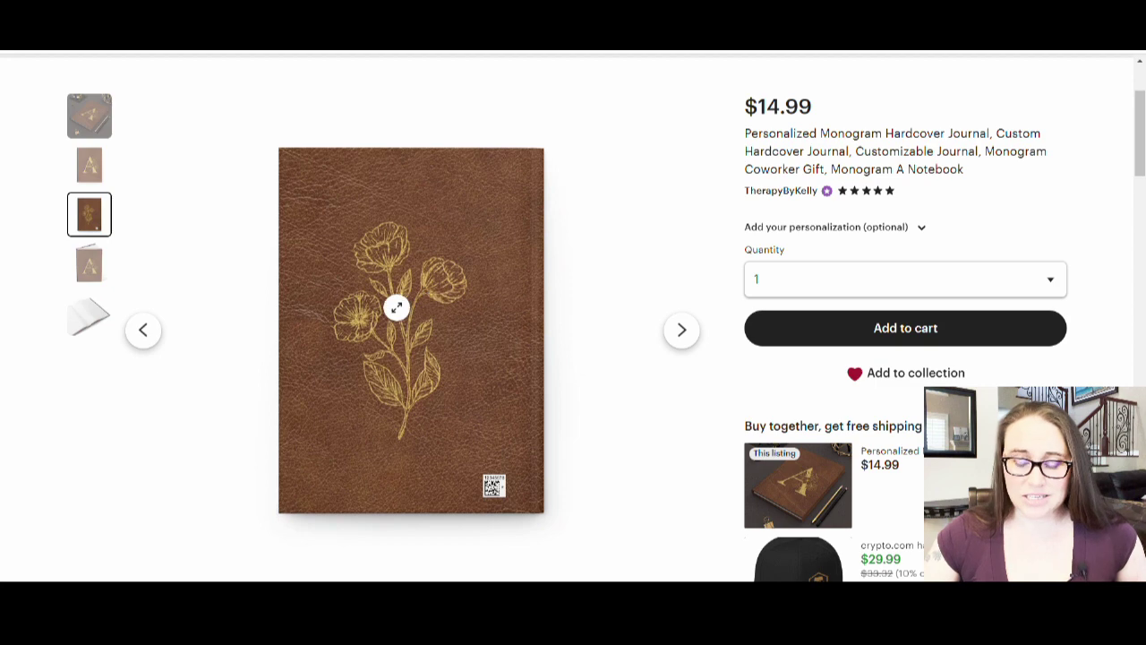
click(77, 322)
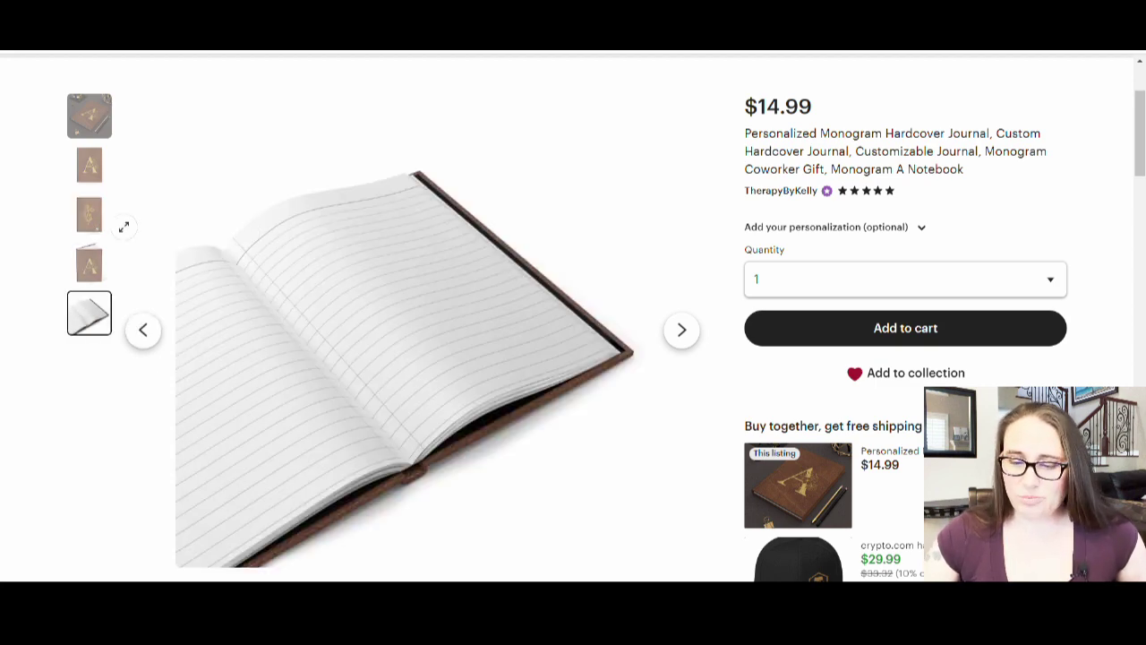
click(93, 123)
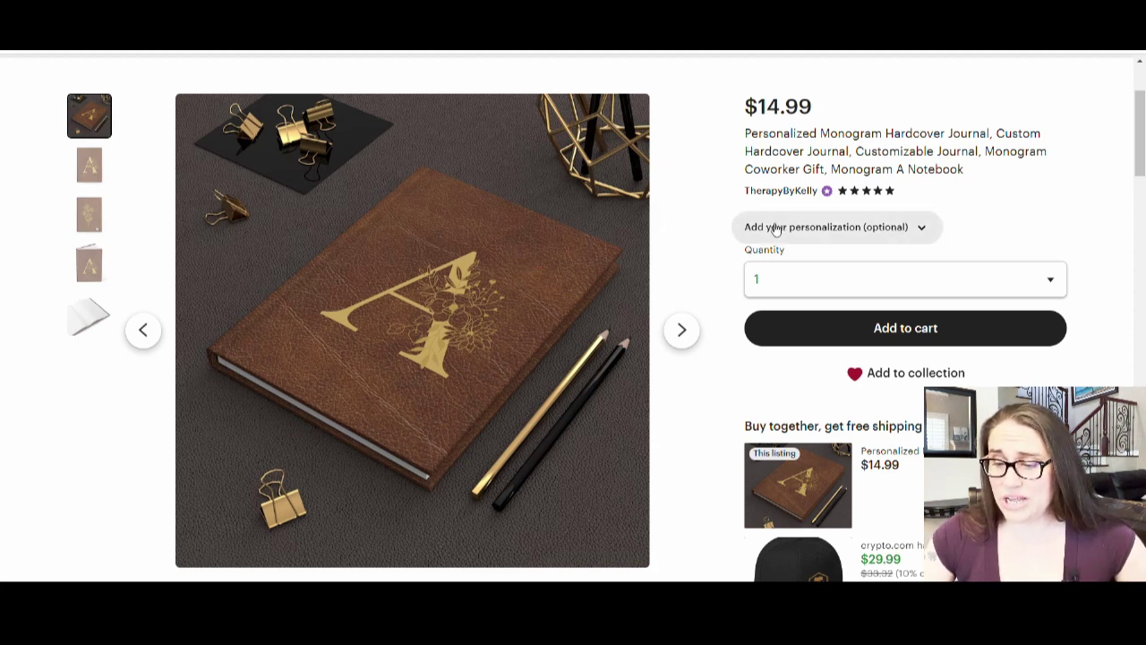
Reveal the monogram-letter personalization field, then look through reviews and shipping policies
click(931, 230)
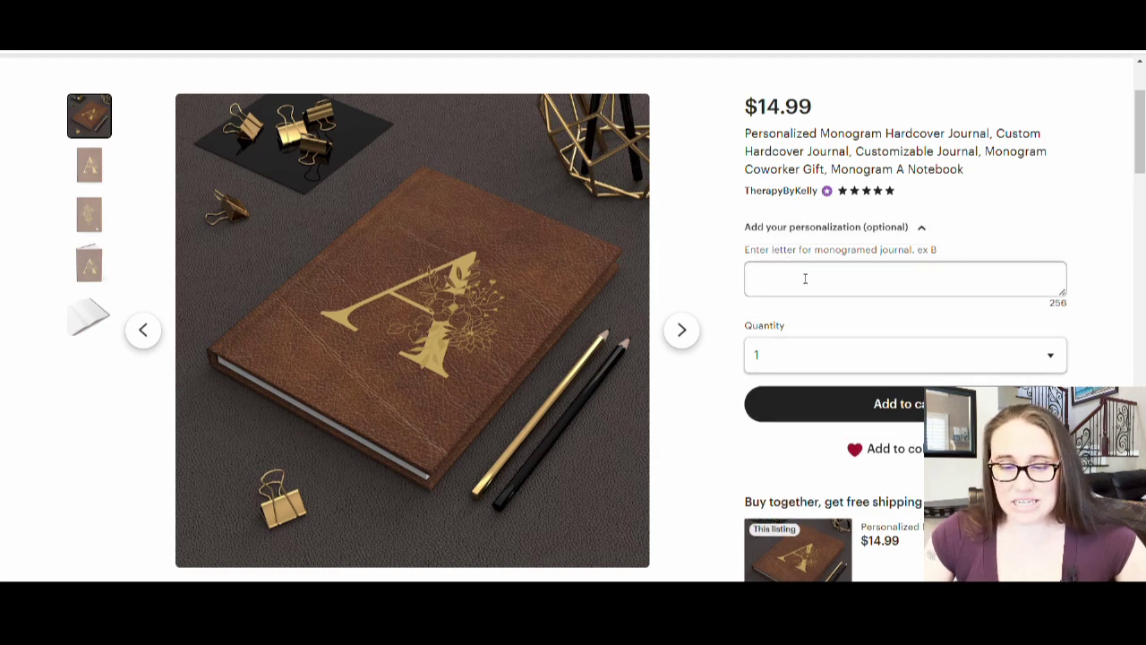
scroll(843, 255, down, 1)
scroll(843, 256, down, 1)
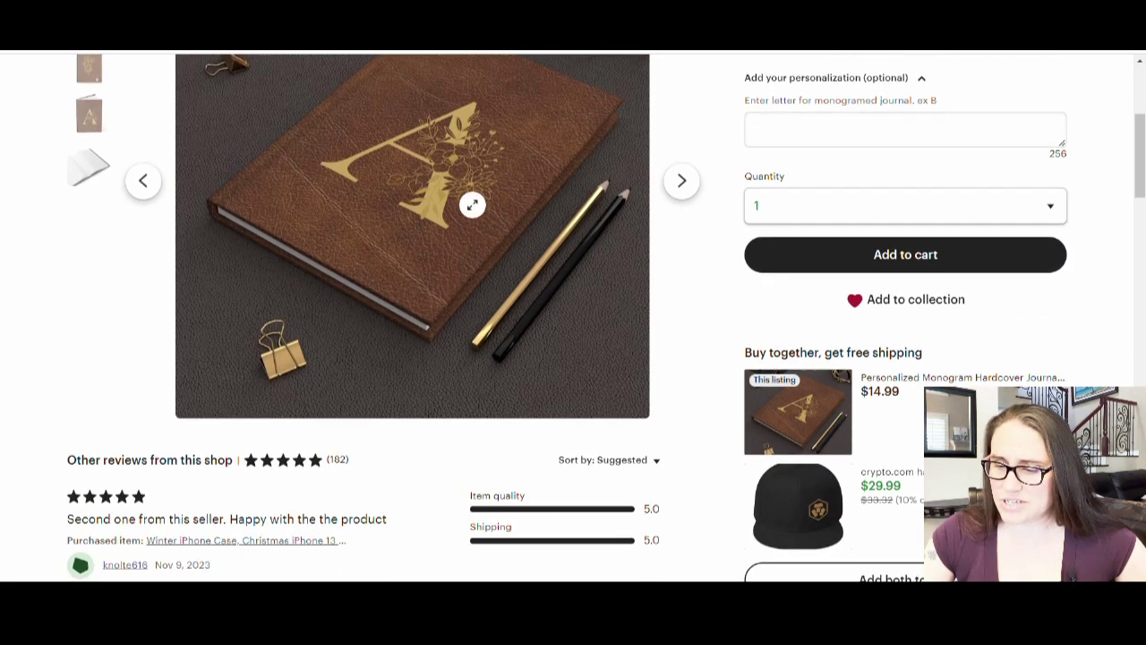
scroll(985, 233, down, 6)
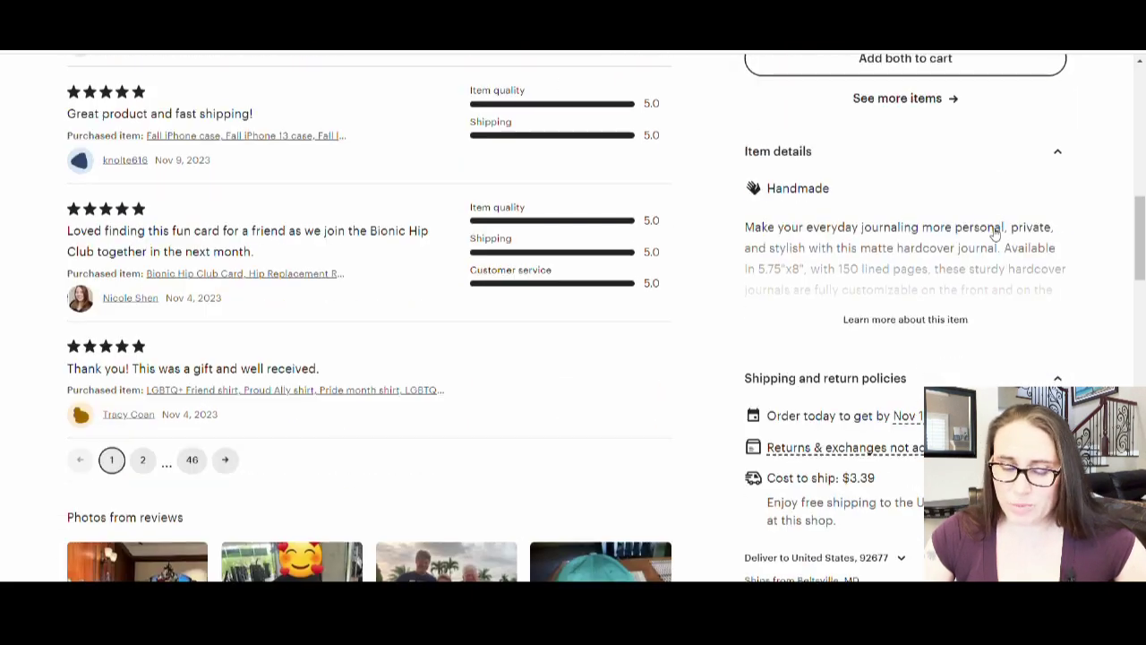
scroll(1027, 237, down, 1)
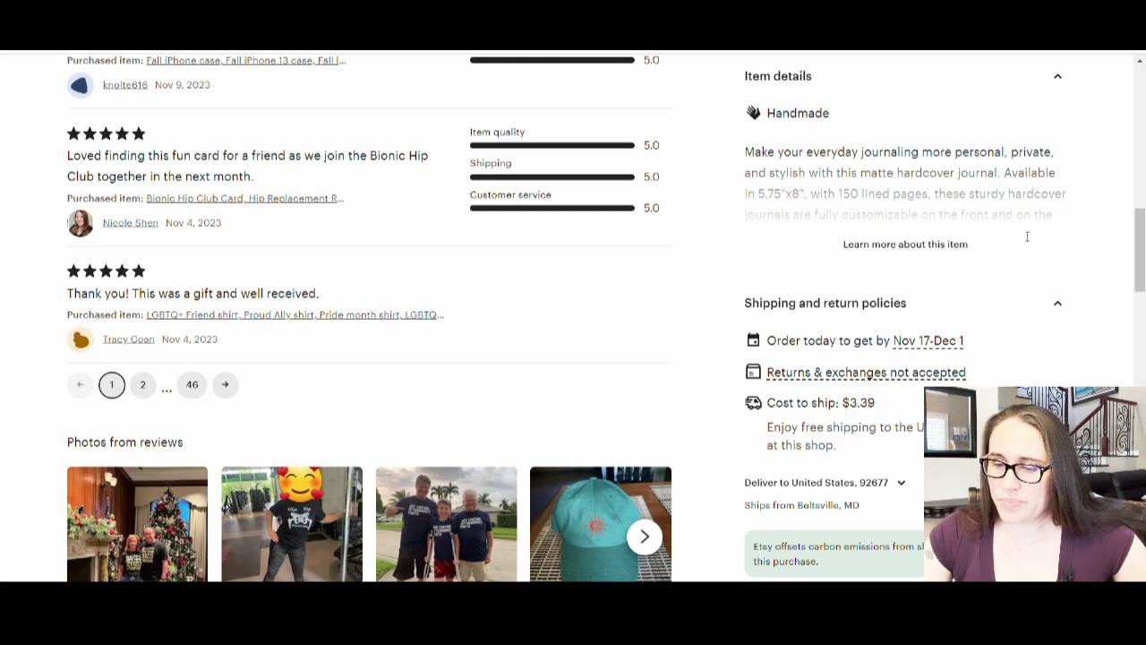
scroll(1044, 237, down, 1)
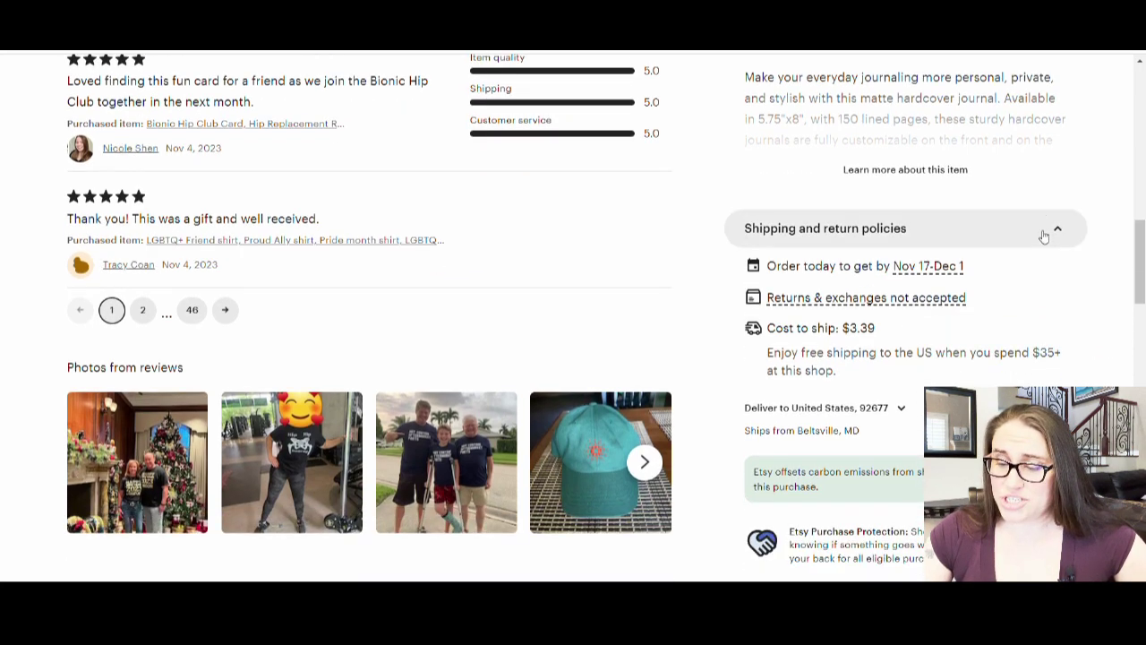
scroll(1048, 231, down, 1)
mouse_move(792, 227)
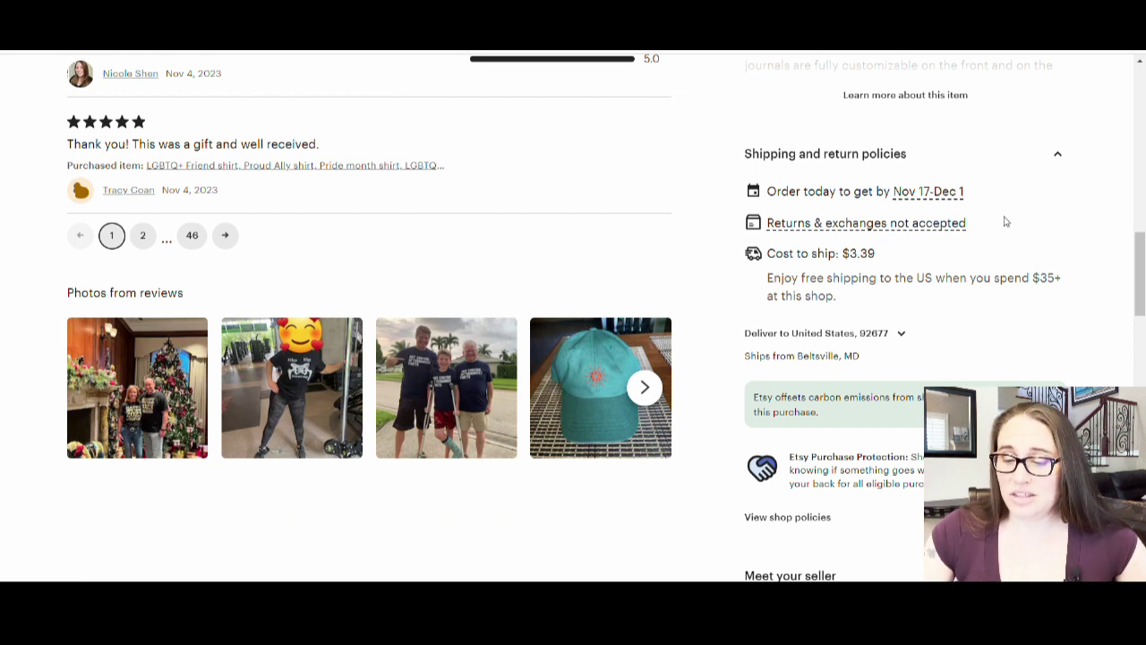
mouse_move(846, 225)
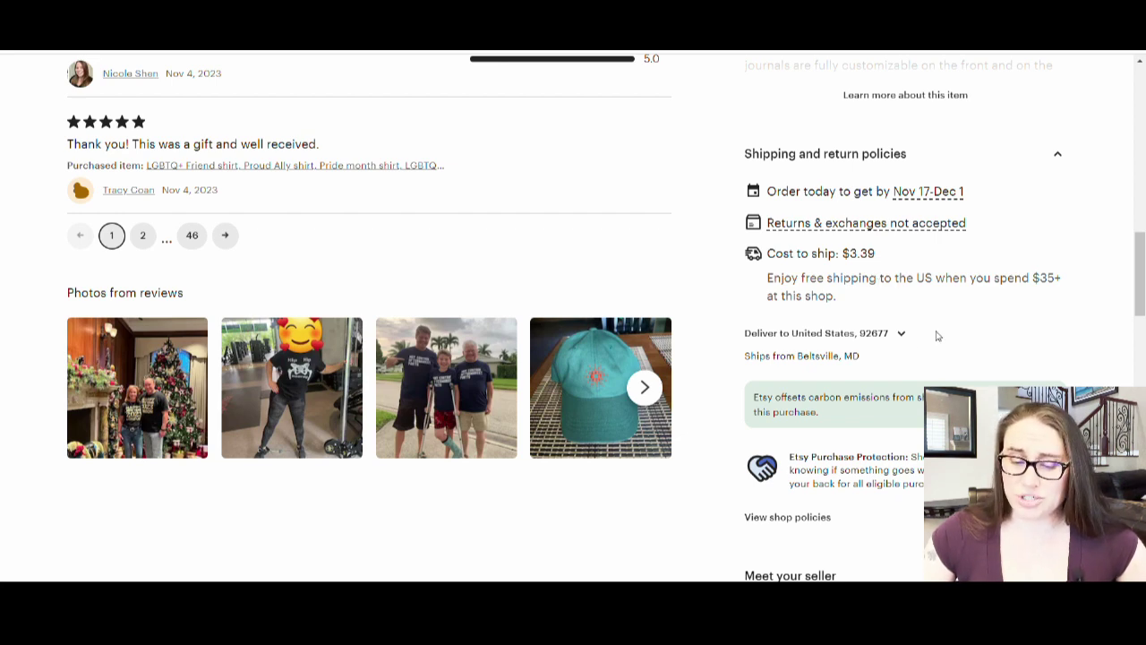
scroll(940, 340, up, 15)
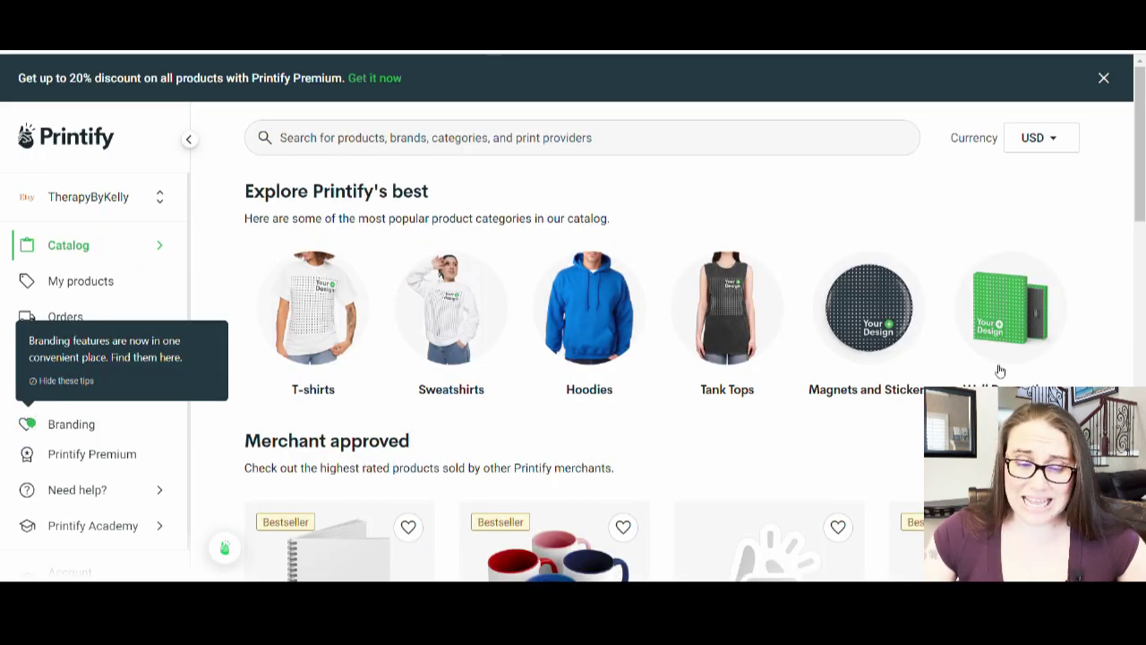
Browse Home & Living > Journals & Notebooks and open the Hardcover Journal Matte product
click(86, 249)
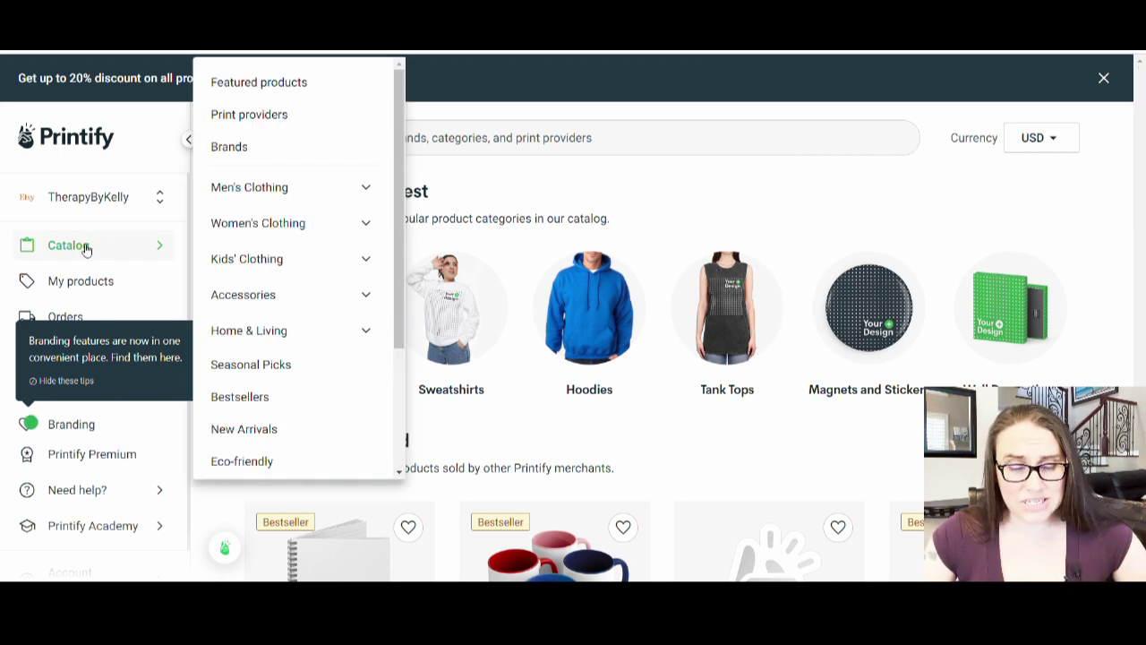
click(235, 328)
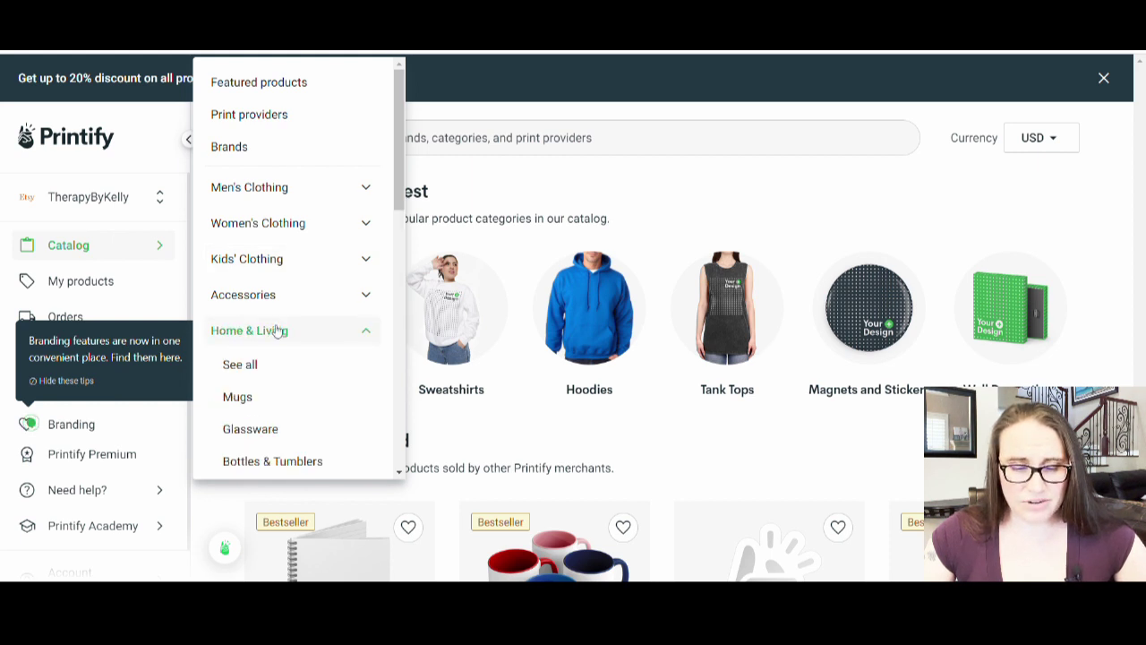
scroll(299, 325, down, 2)
scroll(331, 292, down, 1)
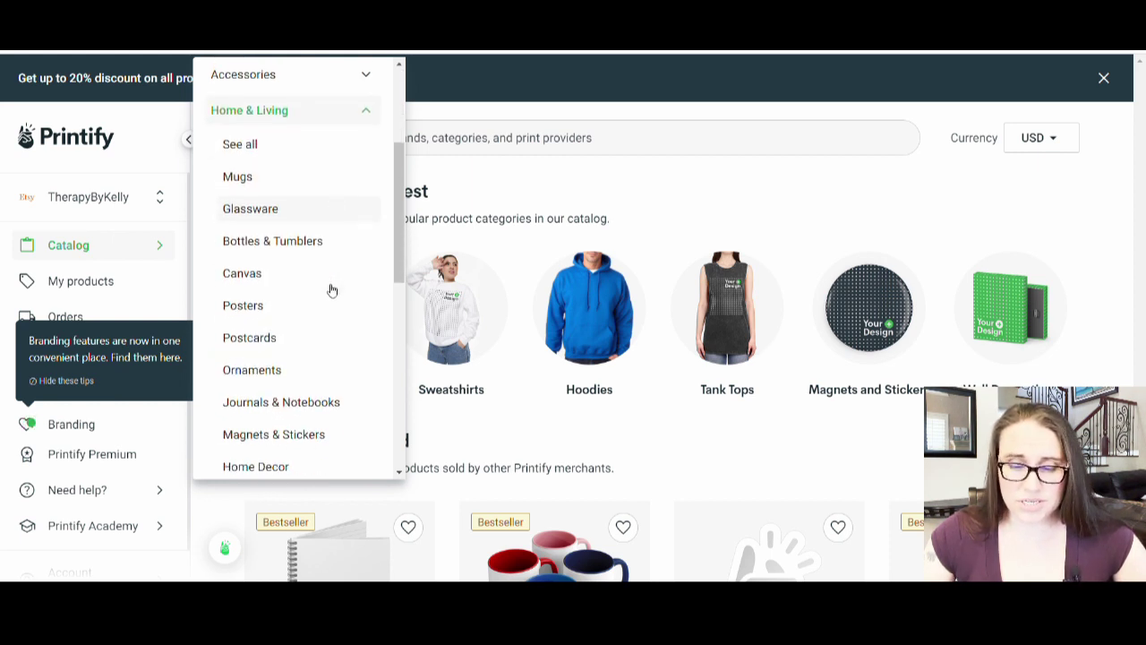
click(283, 403)
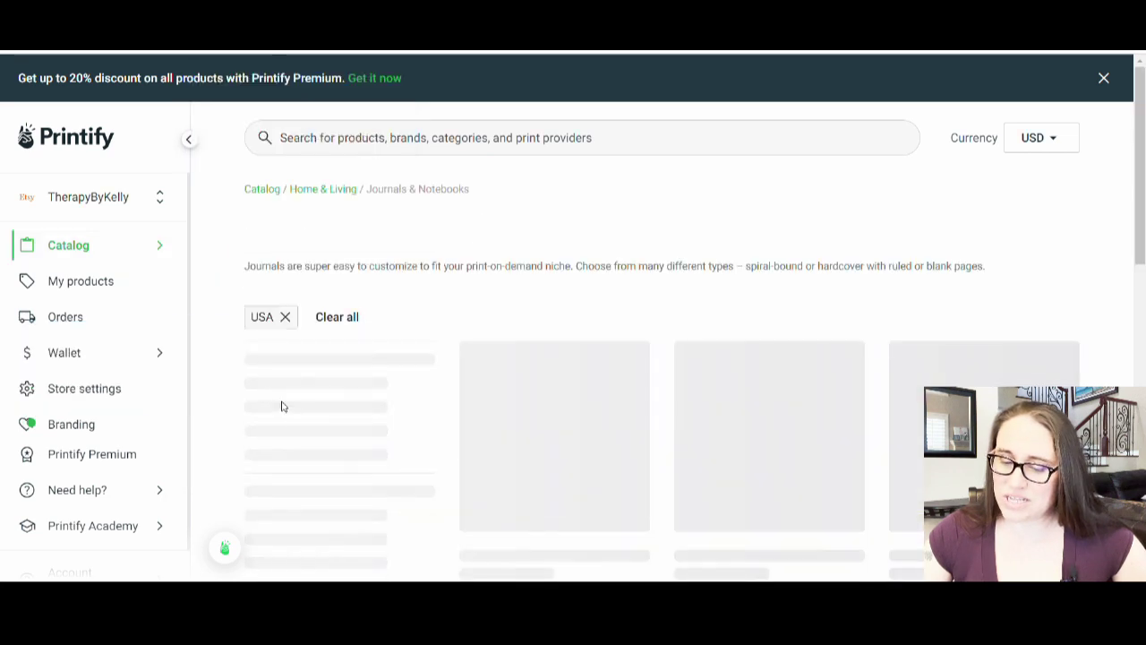
scroll(940, 340, down, 4)
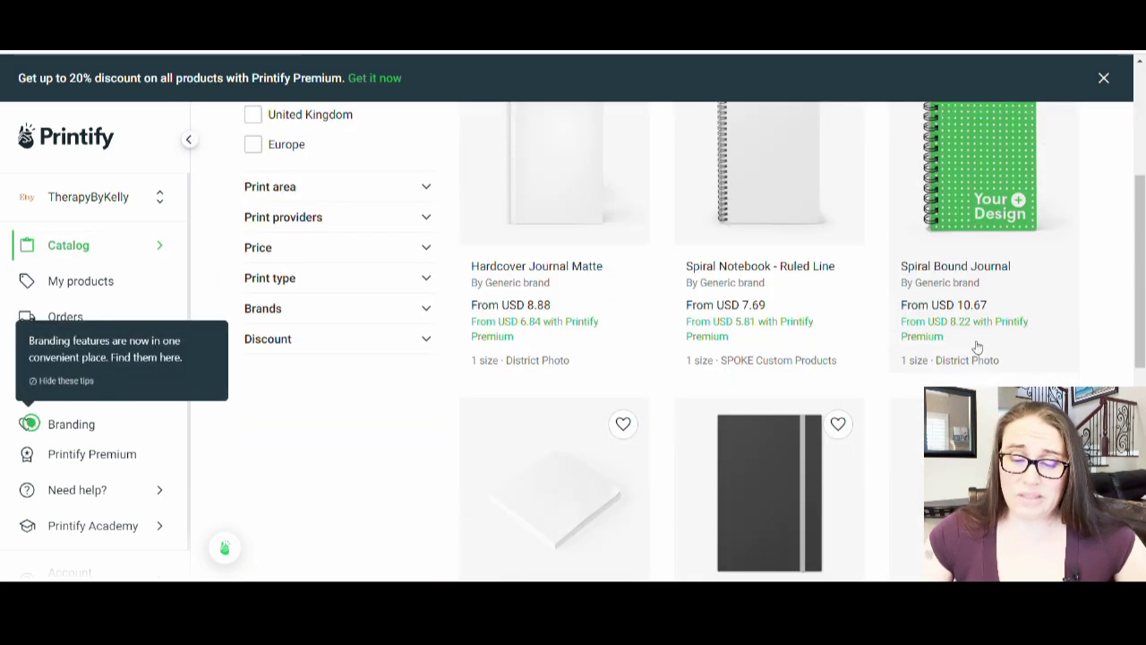
scroll(975, 349, down, 2)
scroll(975, 350, up, 3)
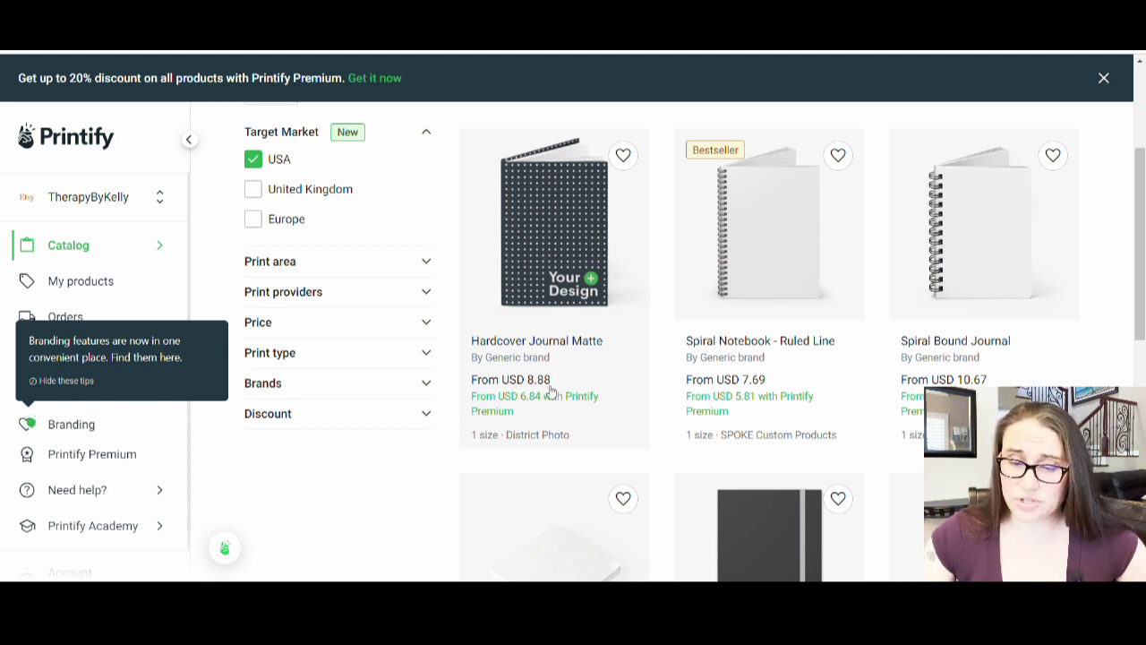
click(564, 232)
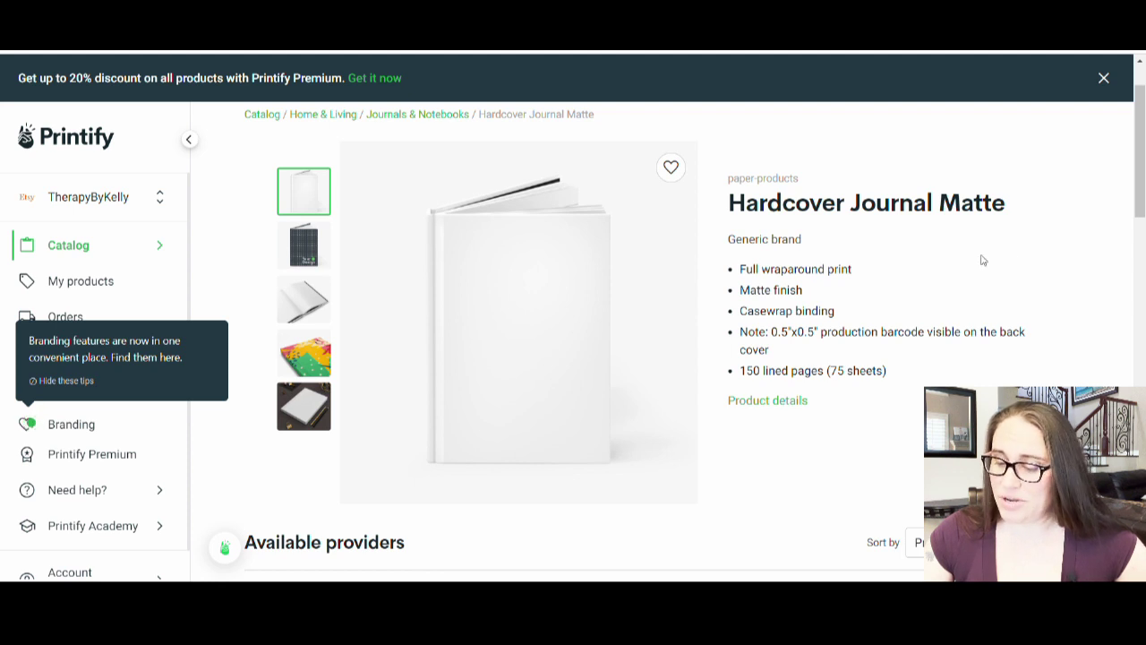
scroll(1015, 266, down, 2)
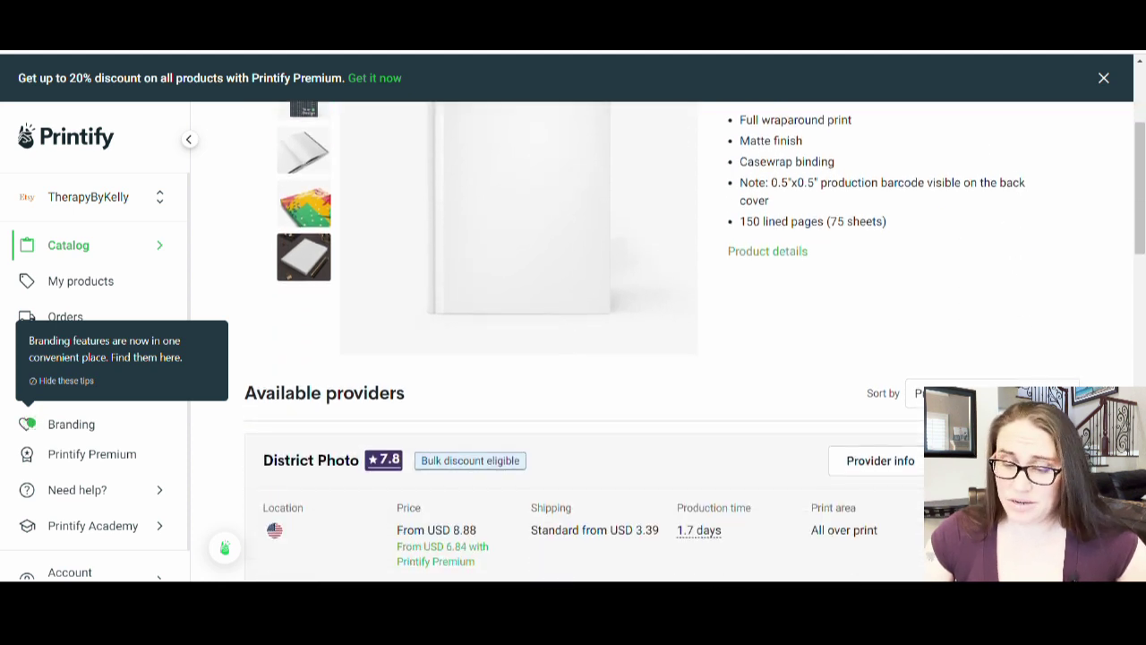
Start designing the Hardcover Journal Matte with District Photo and download its design template
click(1021, 460)
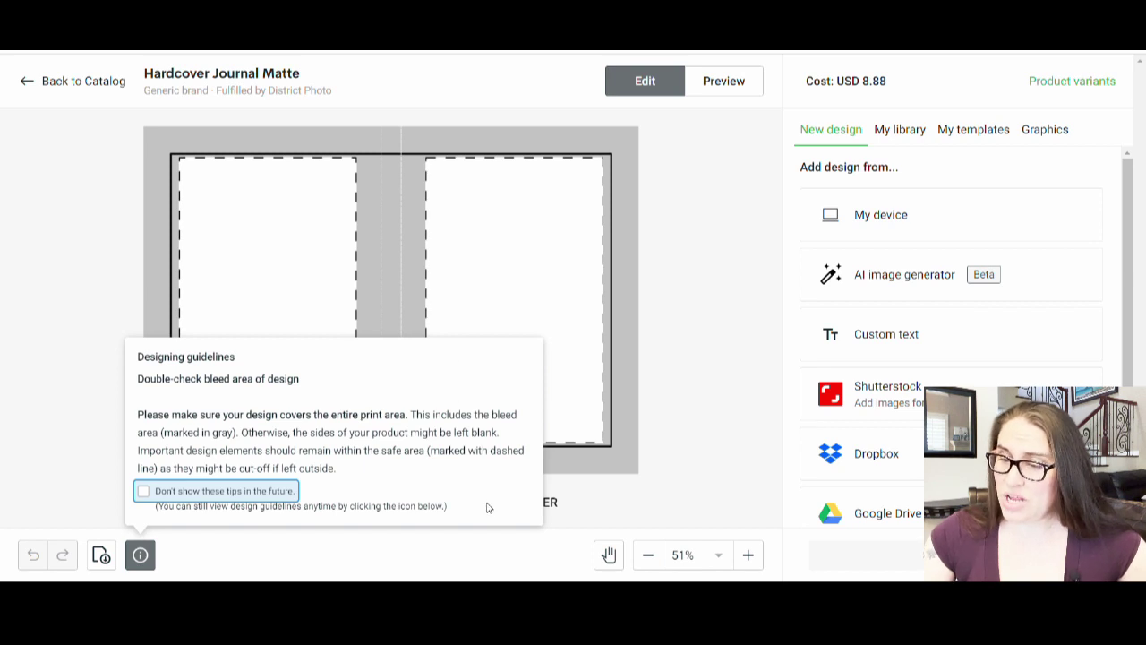
click(94, 358)
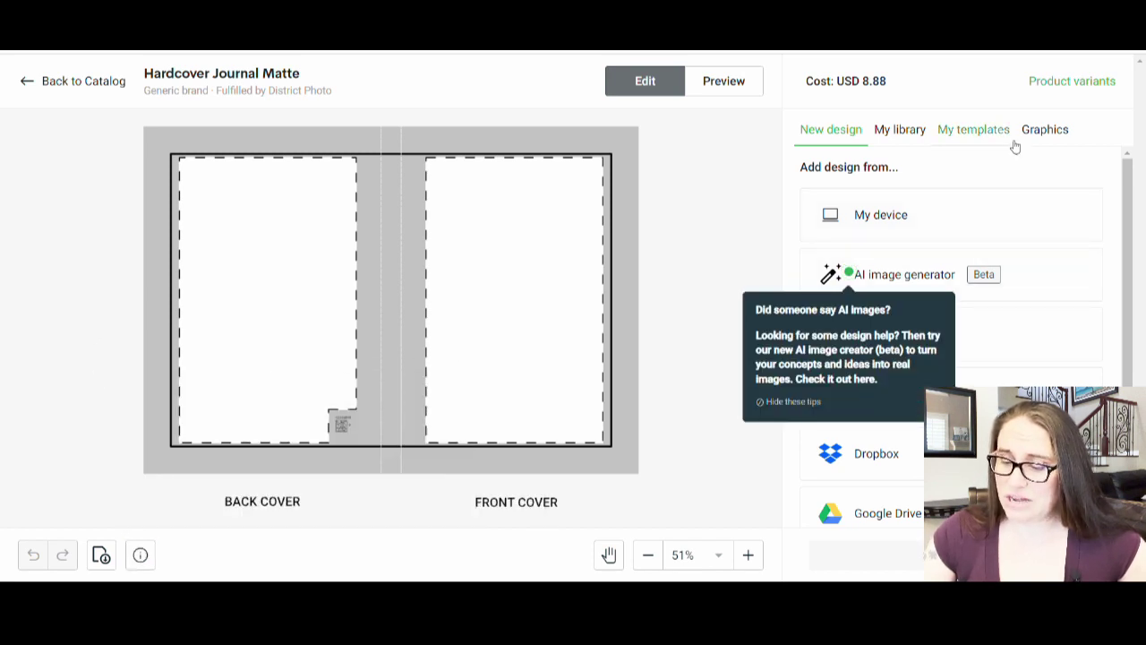
scroll(1018, 200, down, 3)
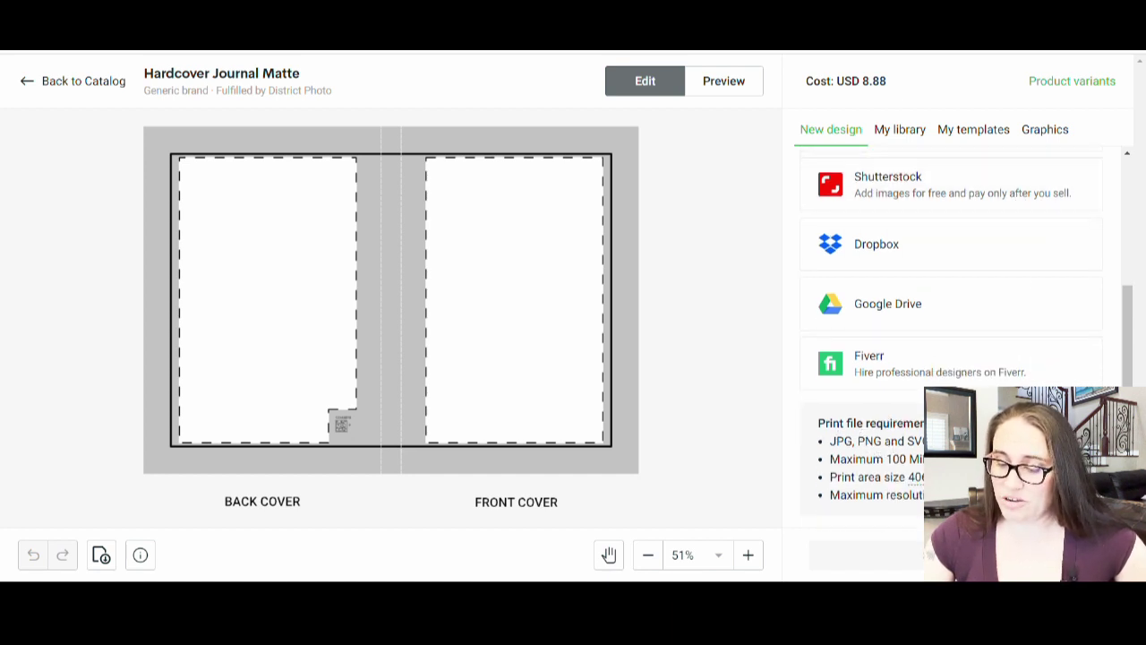
mouse_move(915, 479)
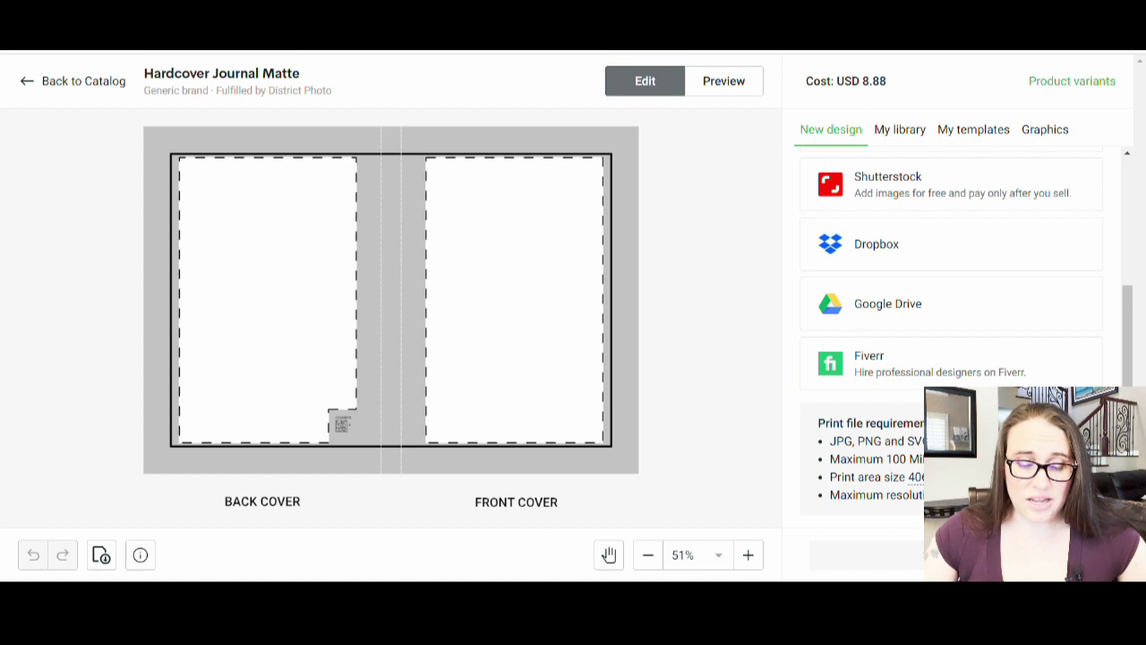
click(104, 557)
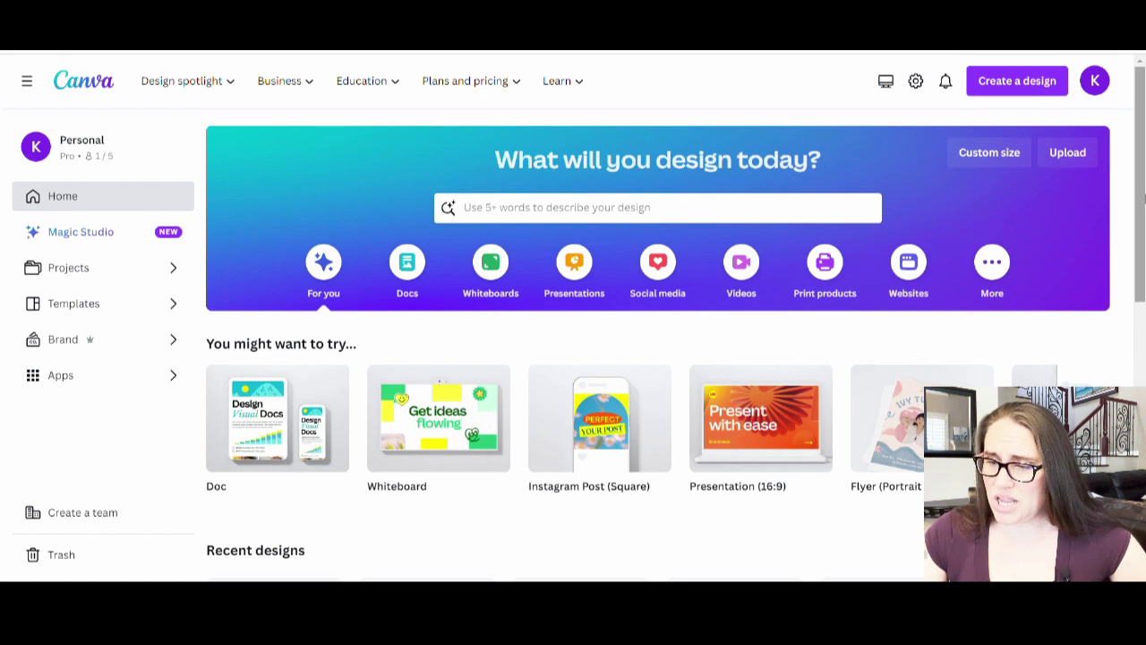
Create a blank custom-size Canva design measuring 4065 × 2850 px
click(989, 167)
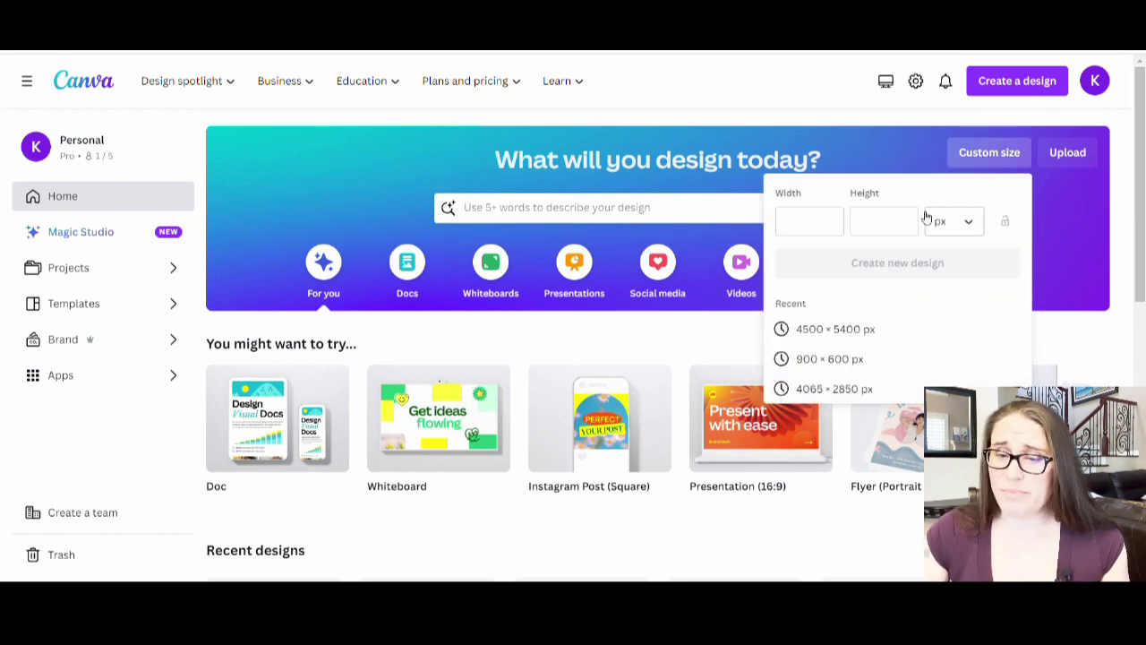
click(810, 224)
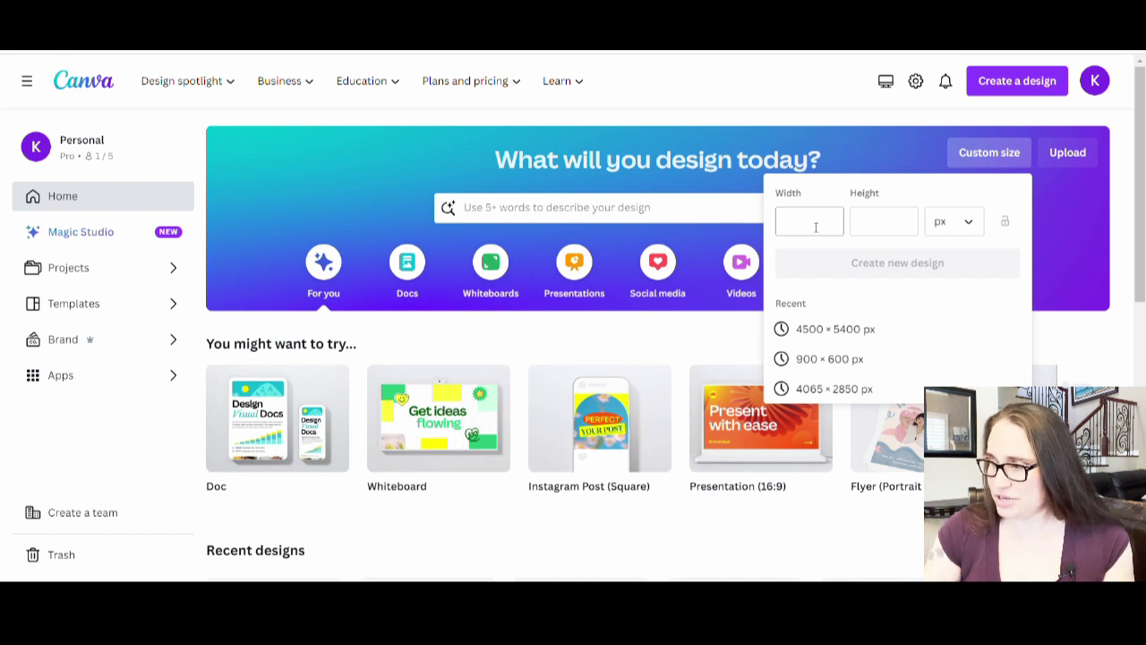
click(816, 228)
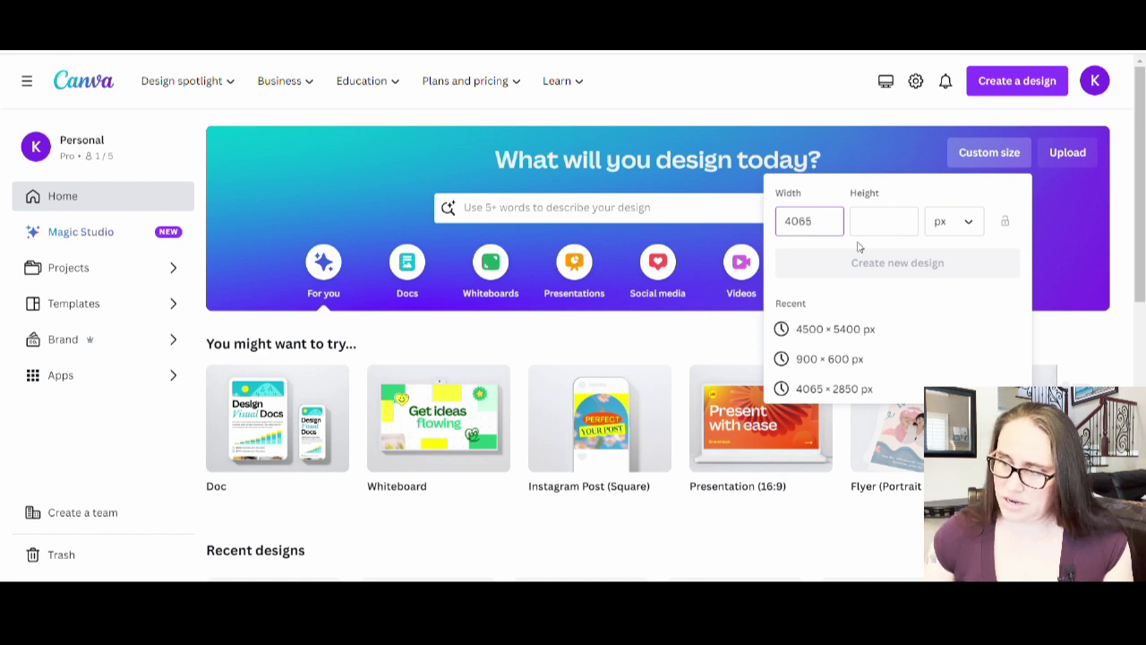
click(891, 230)
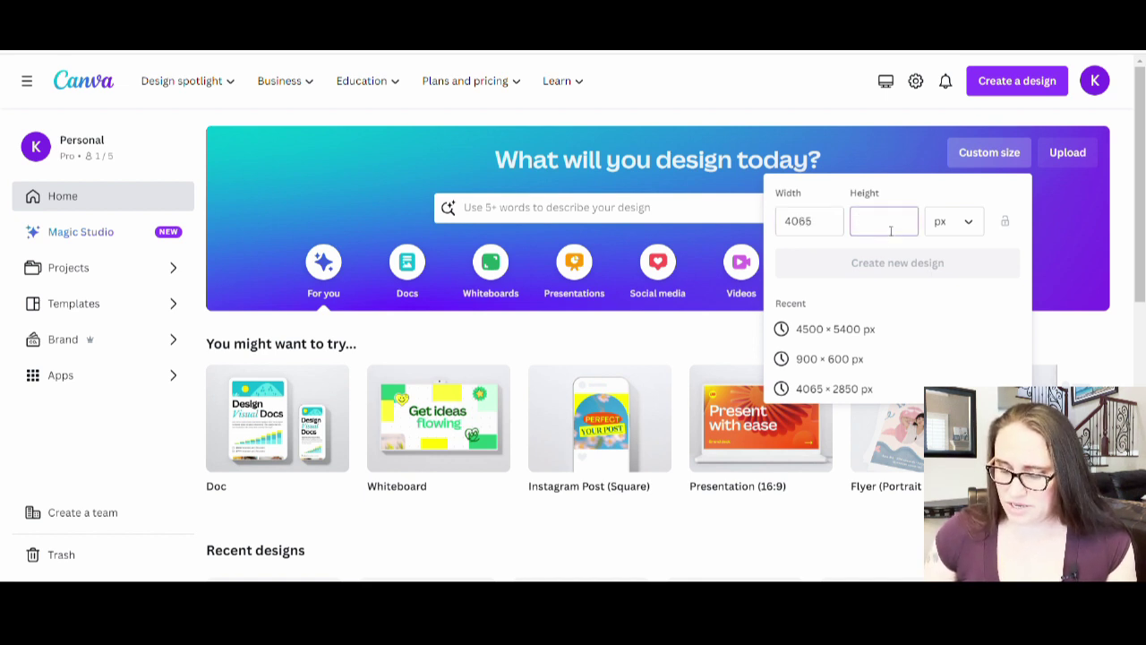
text(28)
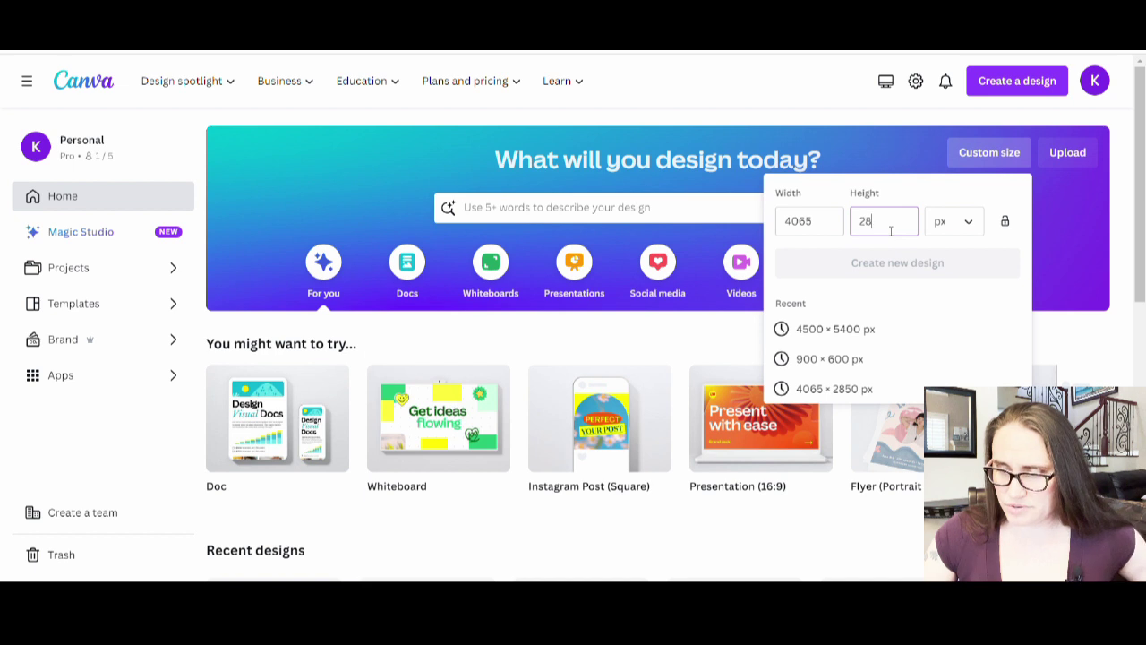
text(50)
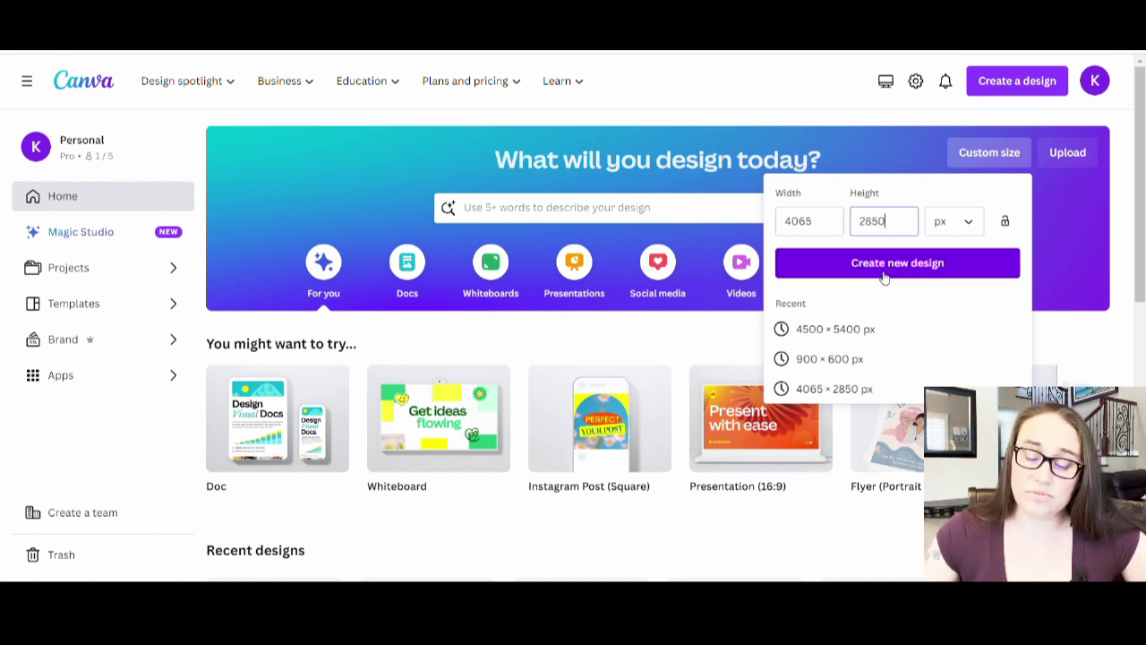
click(889, 266)
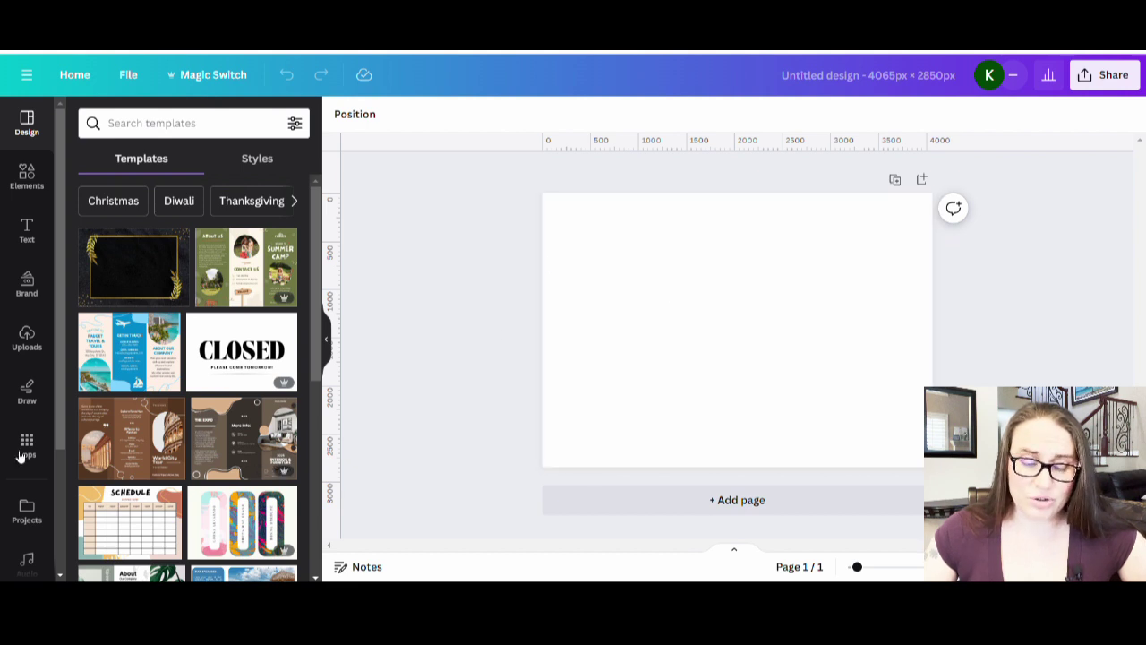
Place the uploaded journal cover template and stretch it from the top-left to fill the page
click(30, 350)
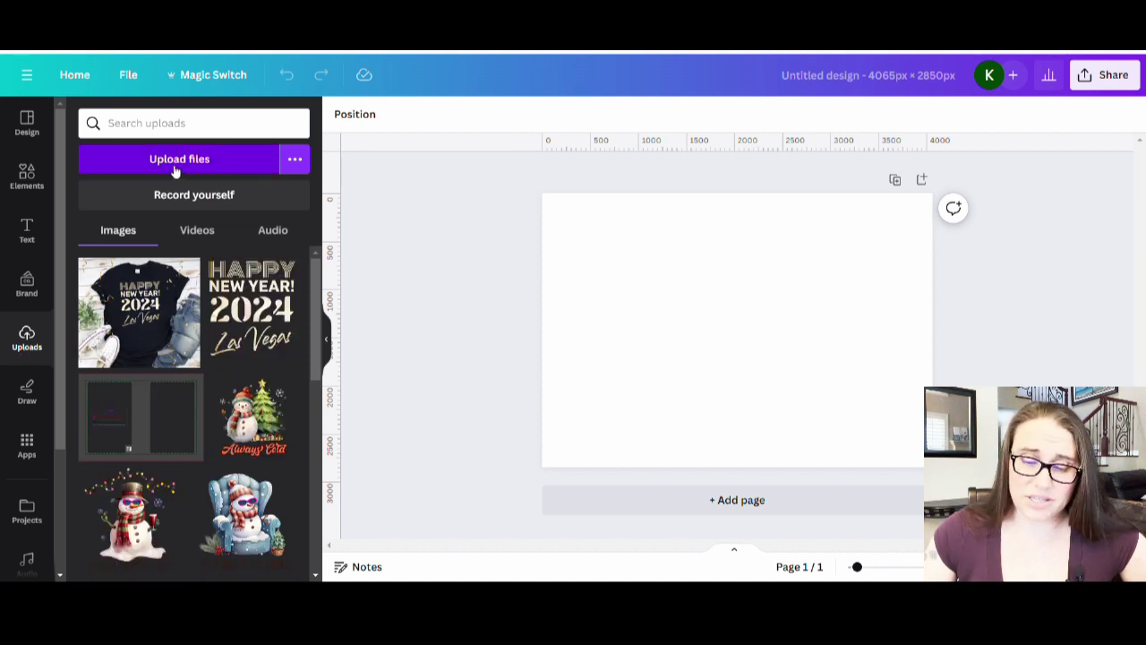
click(174, 437)
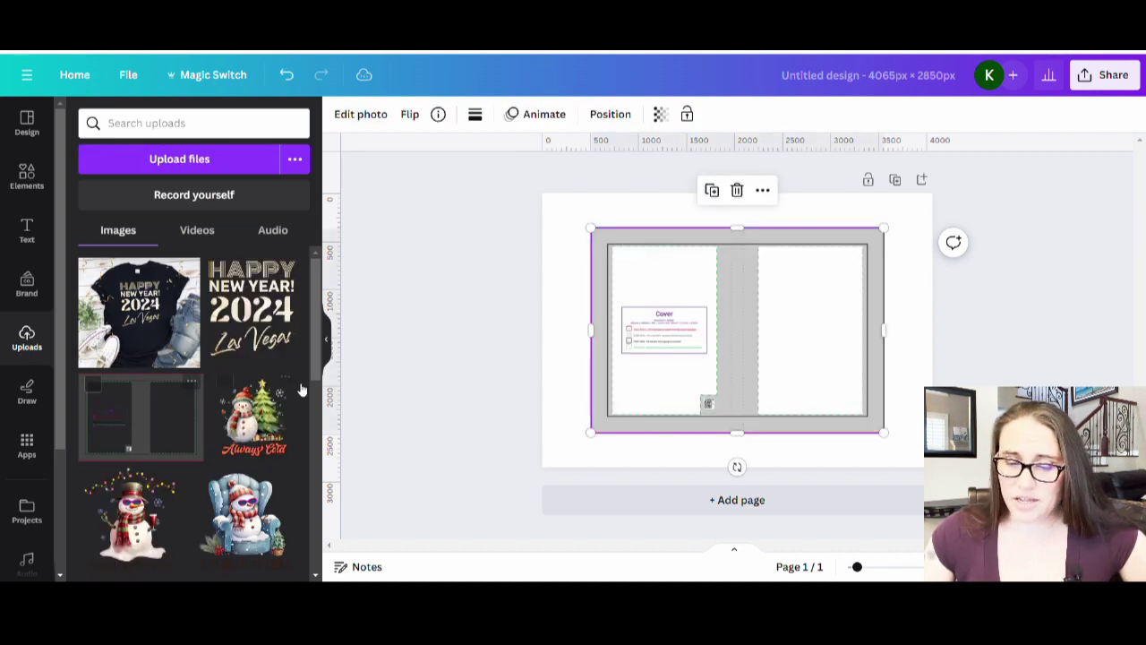
click(326, 345)
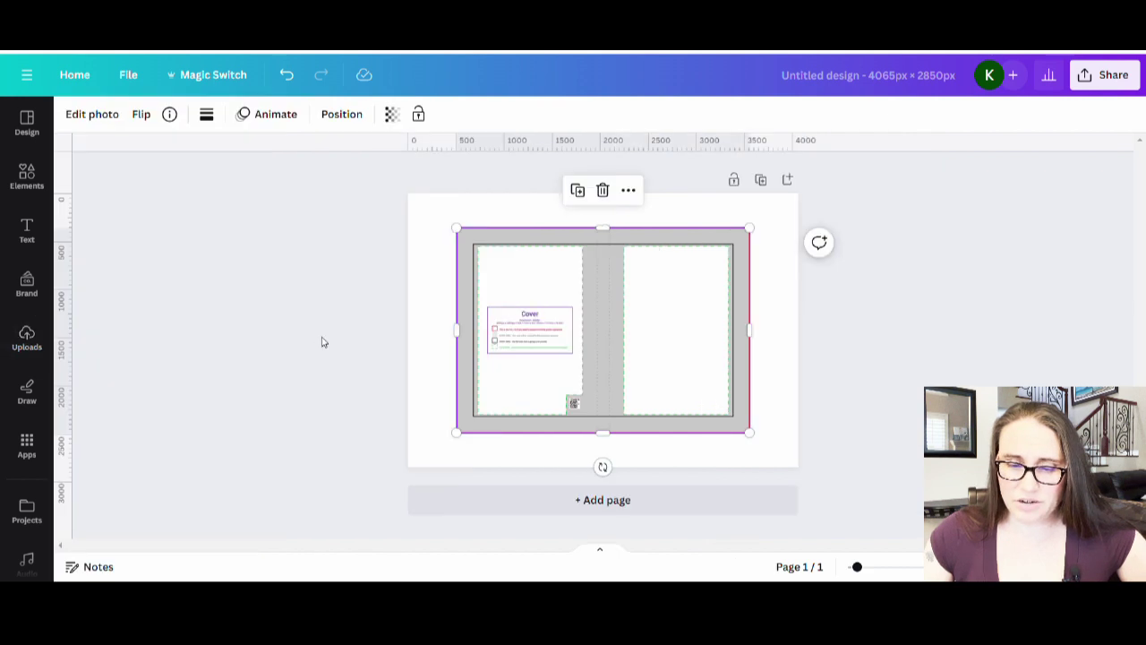
drag(540, 361, 521, 328)
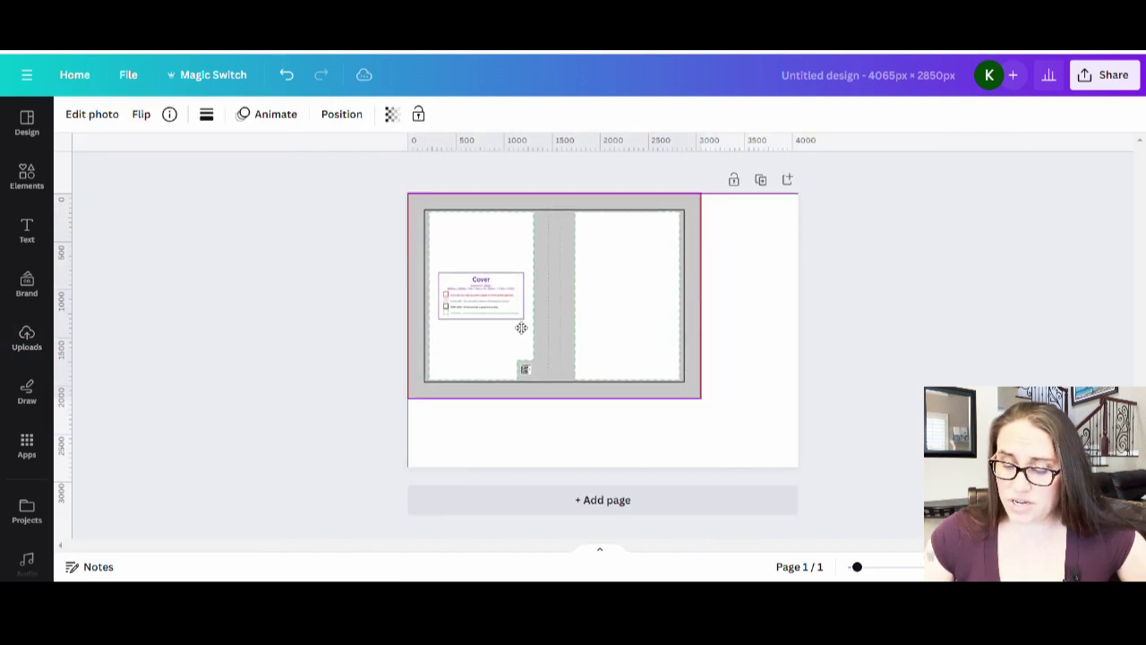
drag(700, 398, 785, 498)
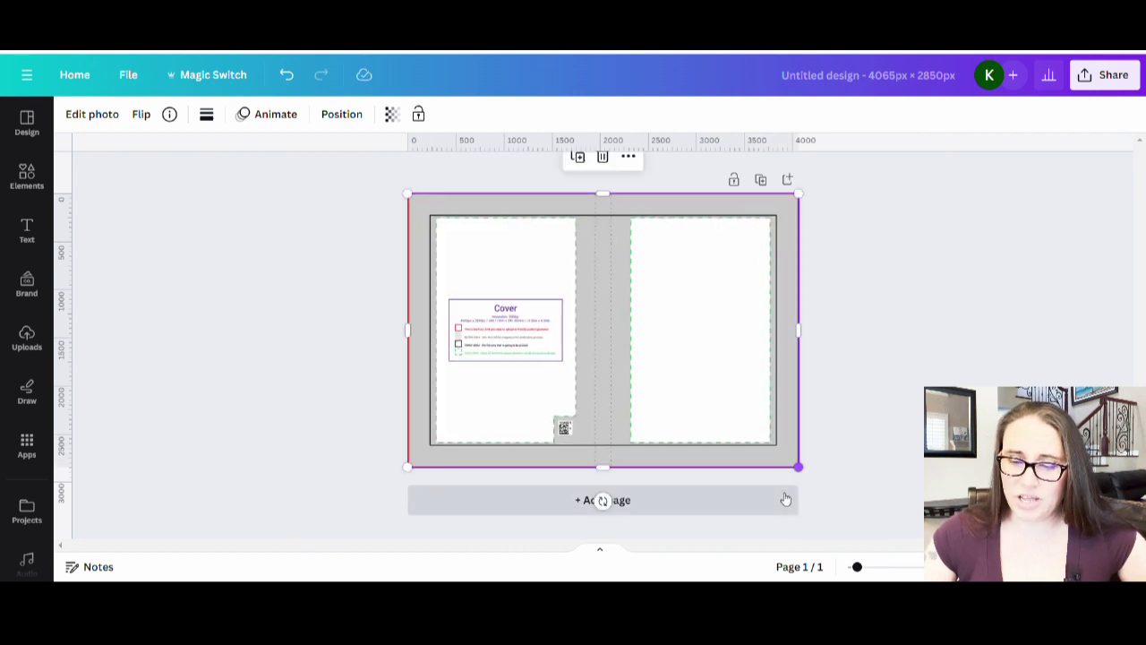
key(Escape)
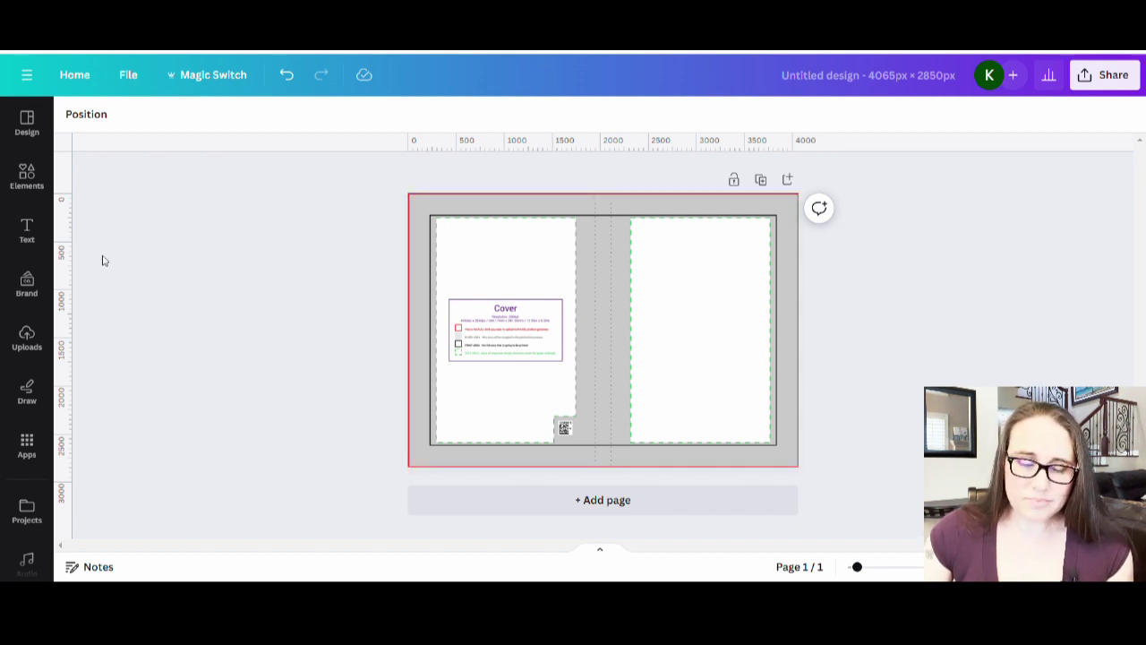
click(17, 192)
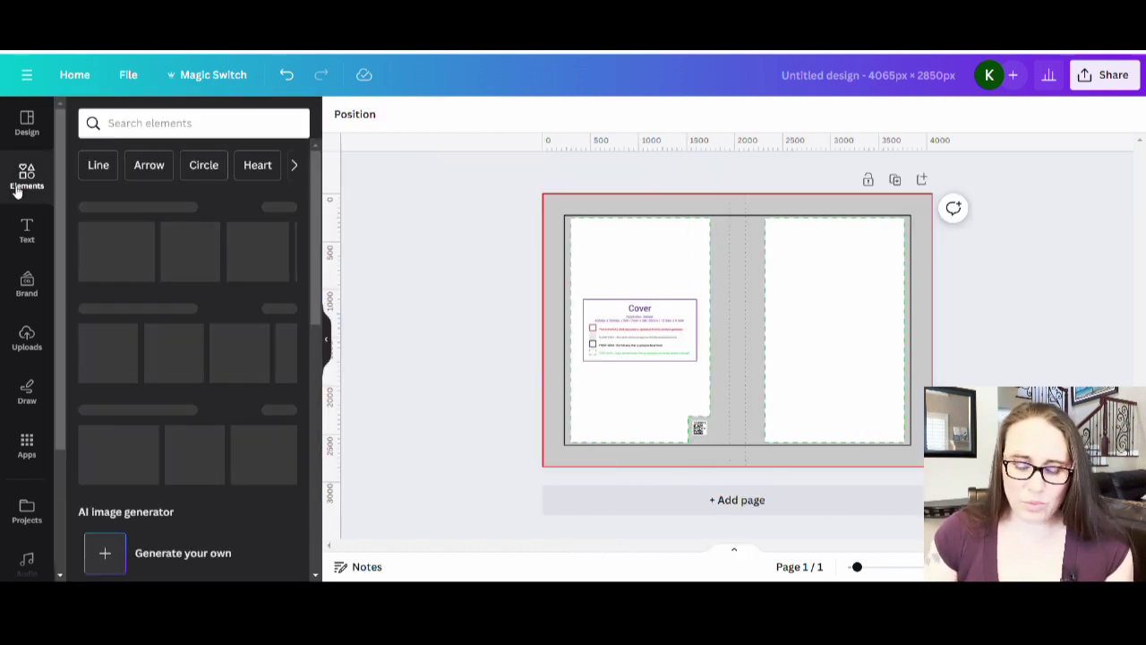
Search elements for 'leather' and browse all the leather photo results
click(146, 127)
text(leather)
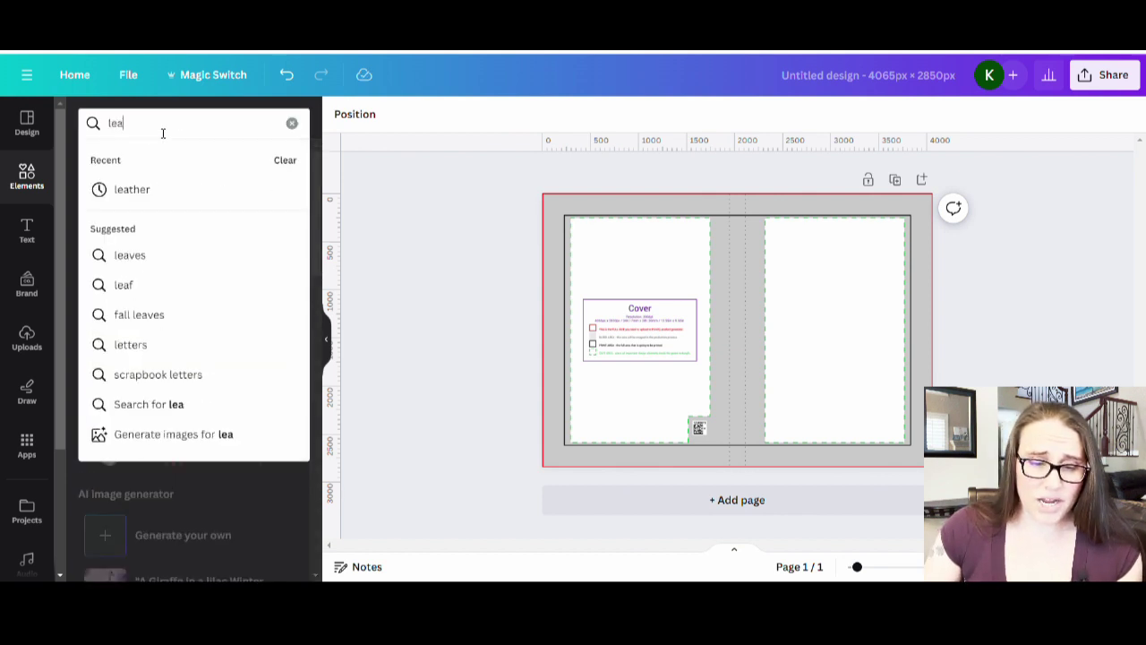
key(Return)
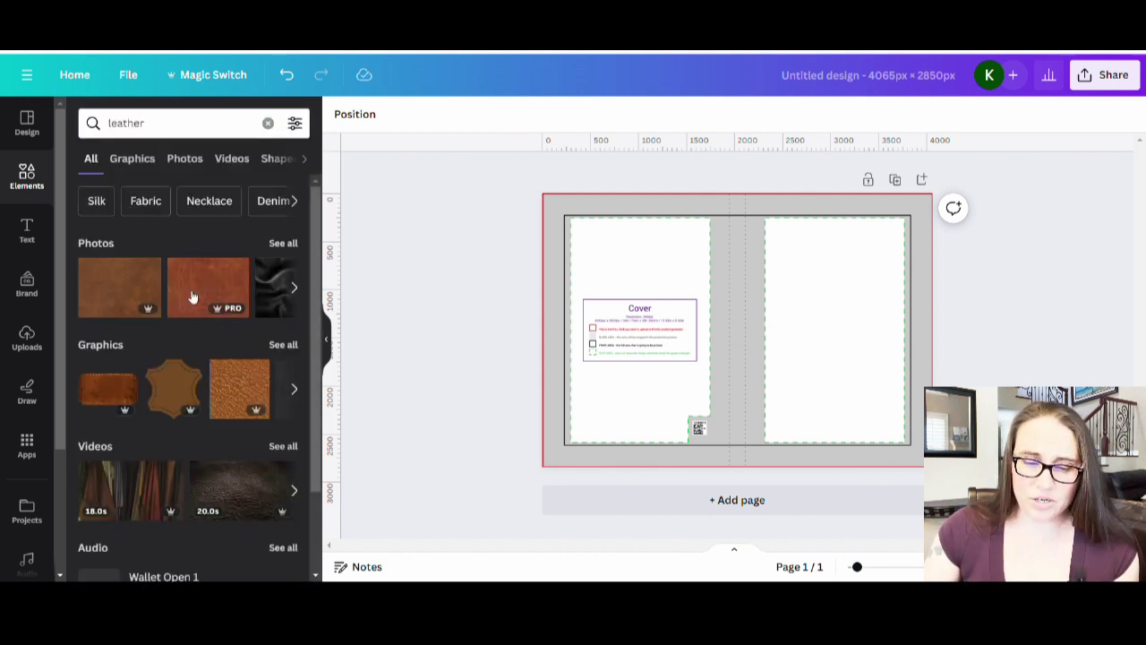
click(286, 245)
scroll(184, 259, down, 2)
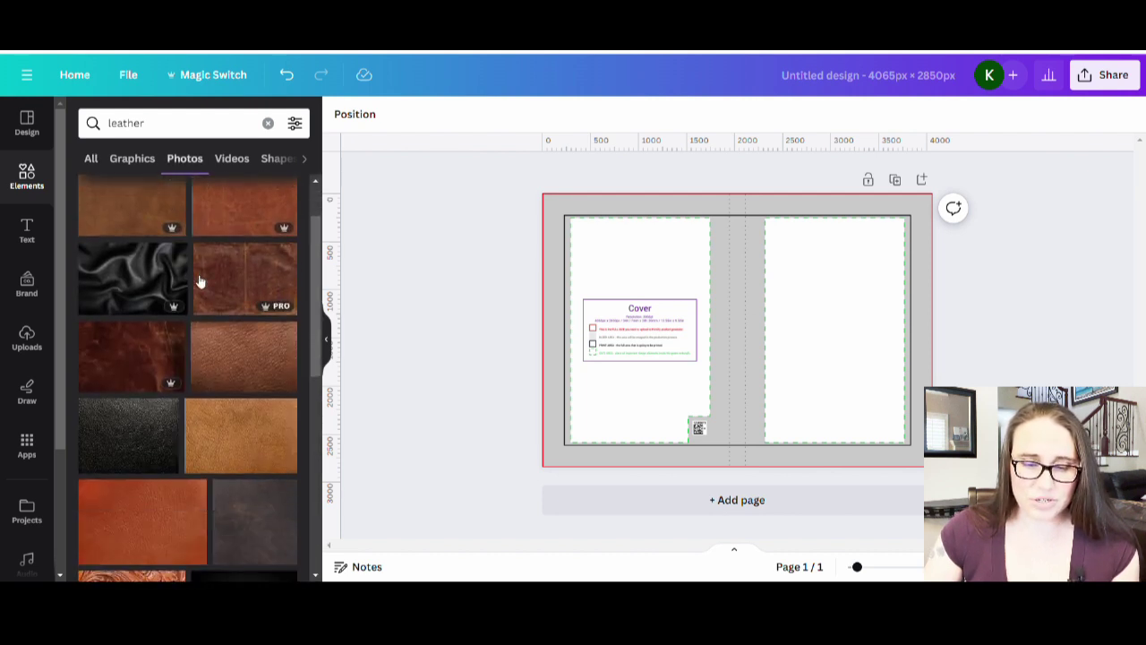
scroll(253, 358, down, 2)
scroll(215, 340, down, 2)
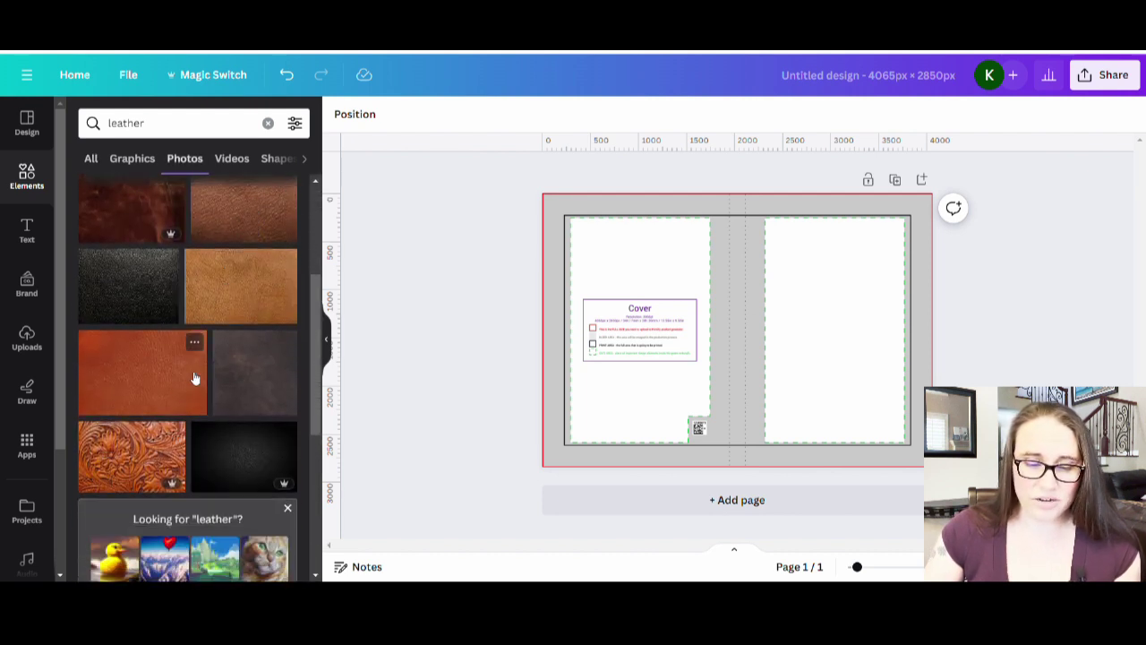
scroll(224, 304, down, 2)
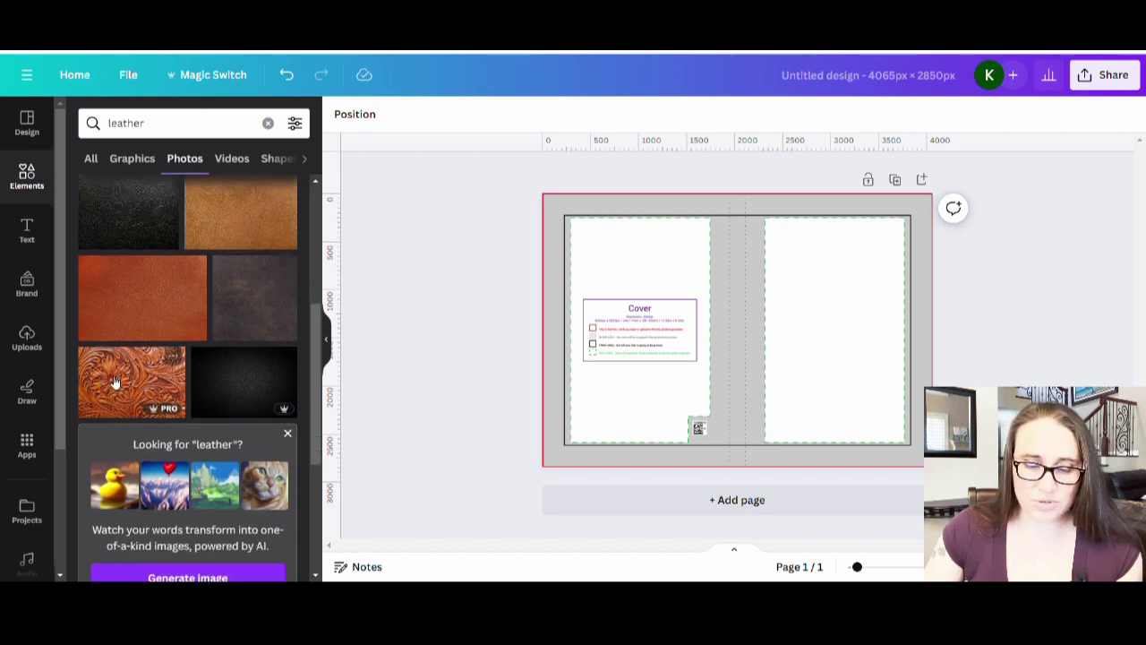
scroll(234, 320, down, 6)
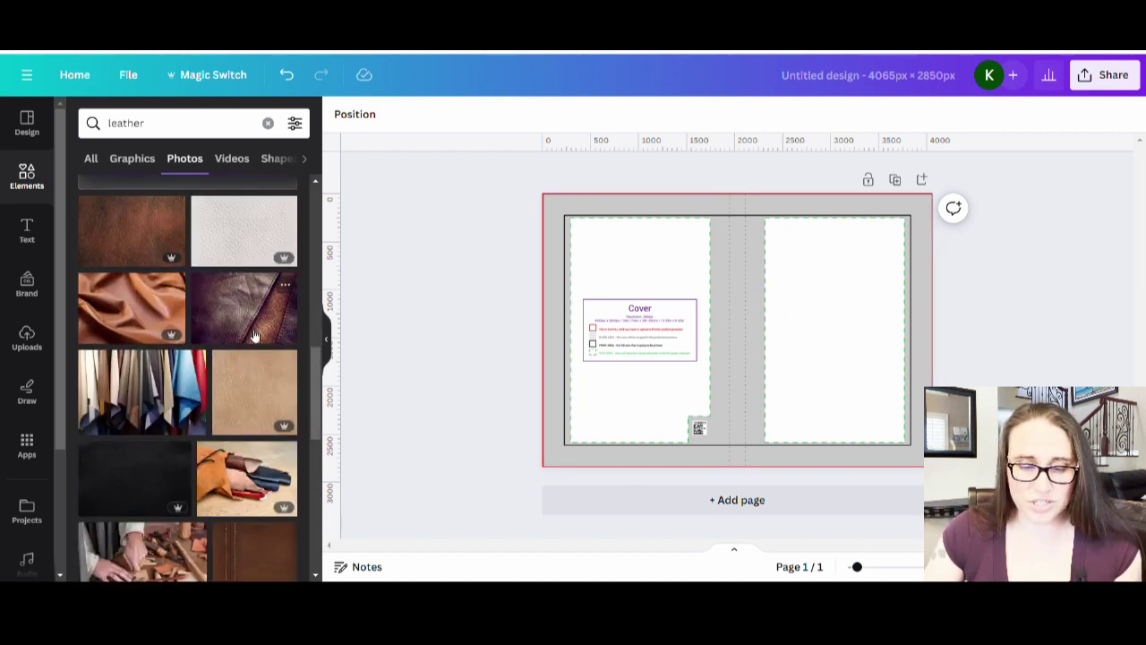
scroll(260, 403, down, 8)
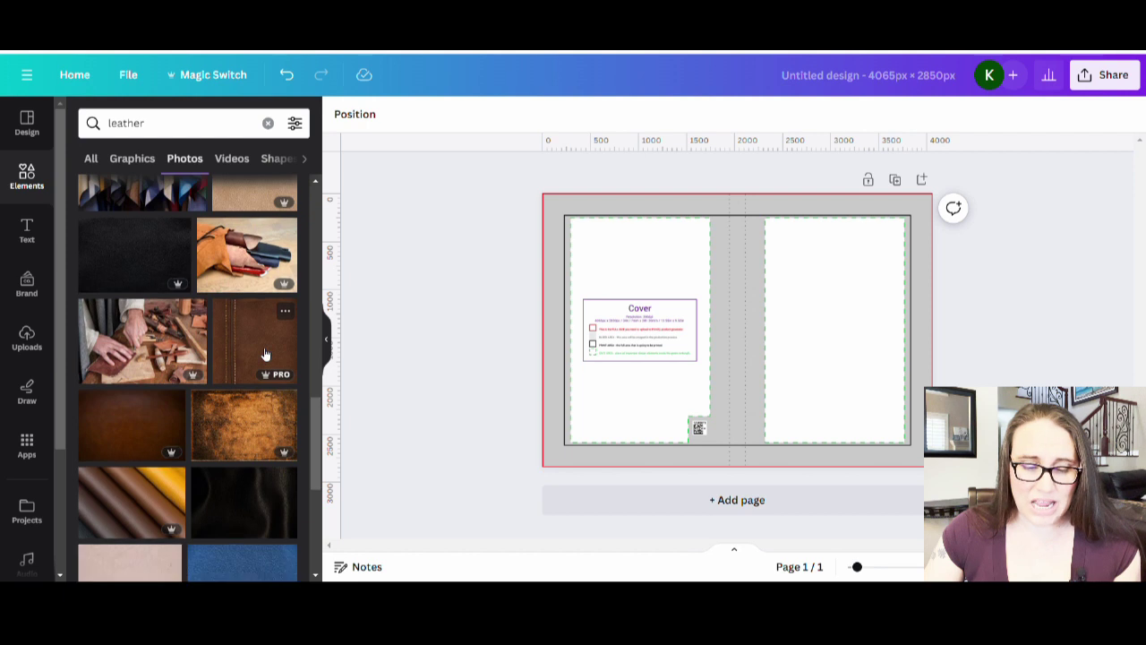
scroll(229, 484, down, 3)
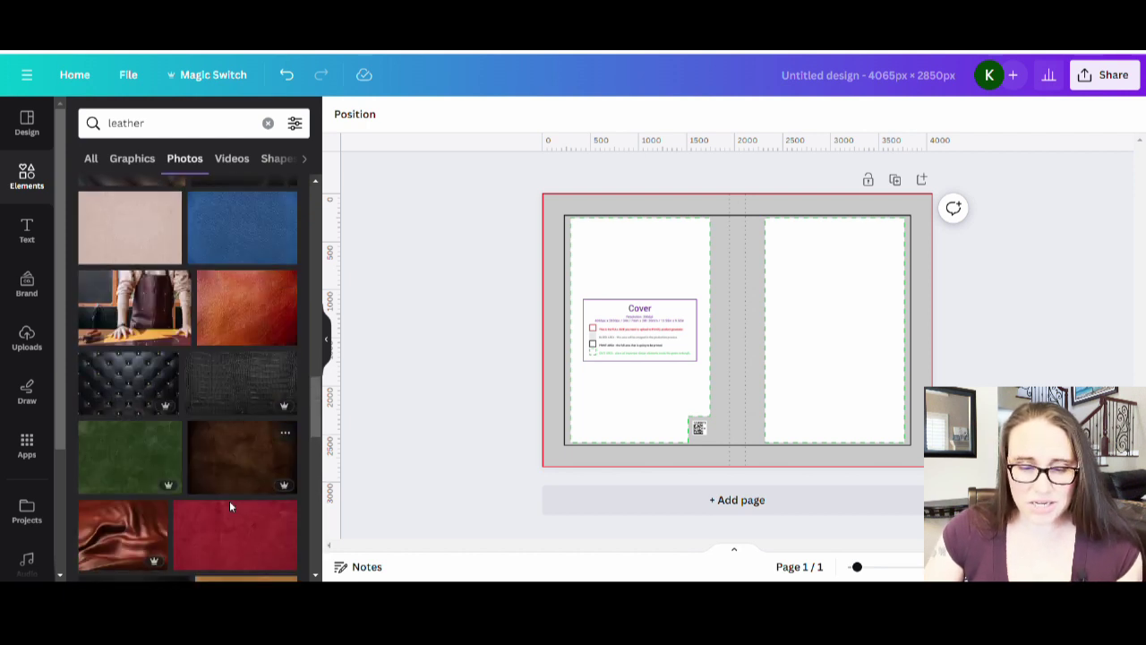
scroll(226, 358, up, 15)
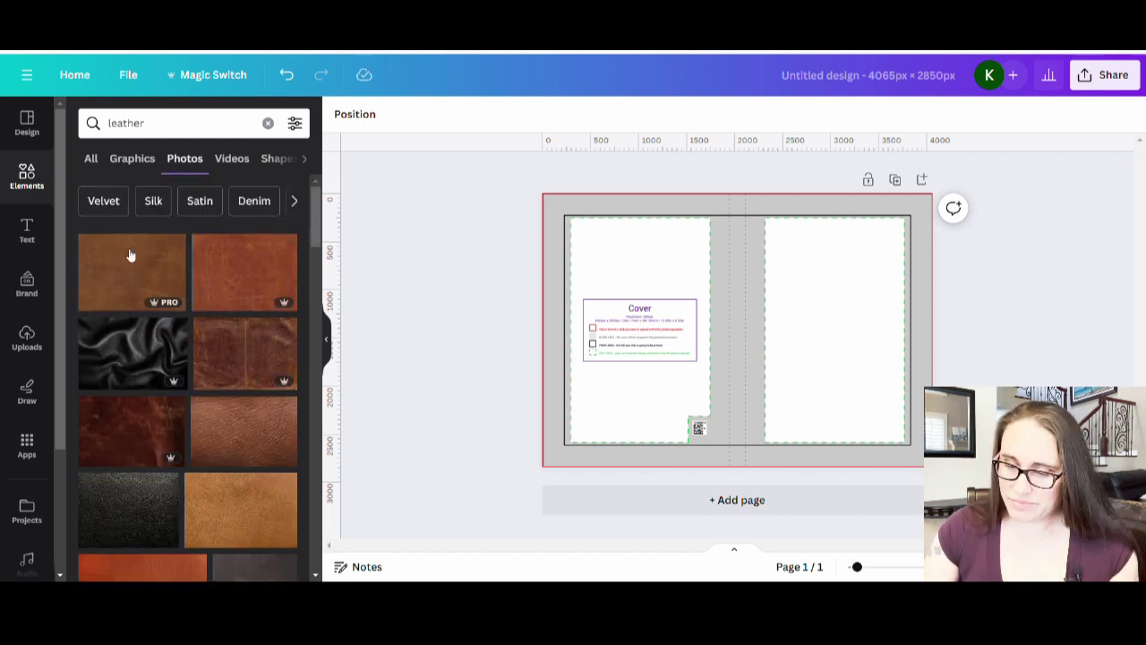
Swap the tan leather photo for a red-brown one, stretch it over the page, and make it semi-transparent
click(255, 506)
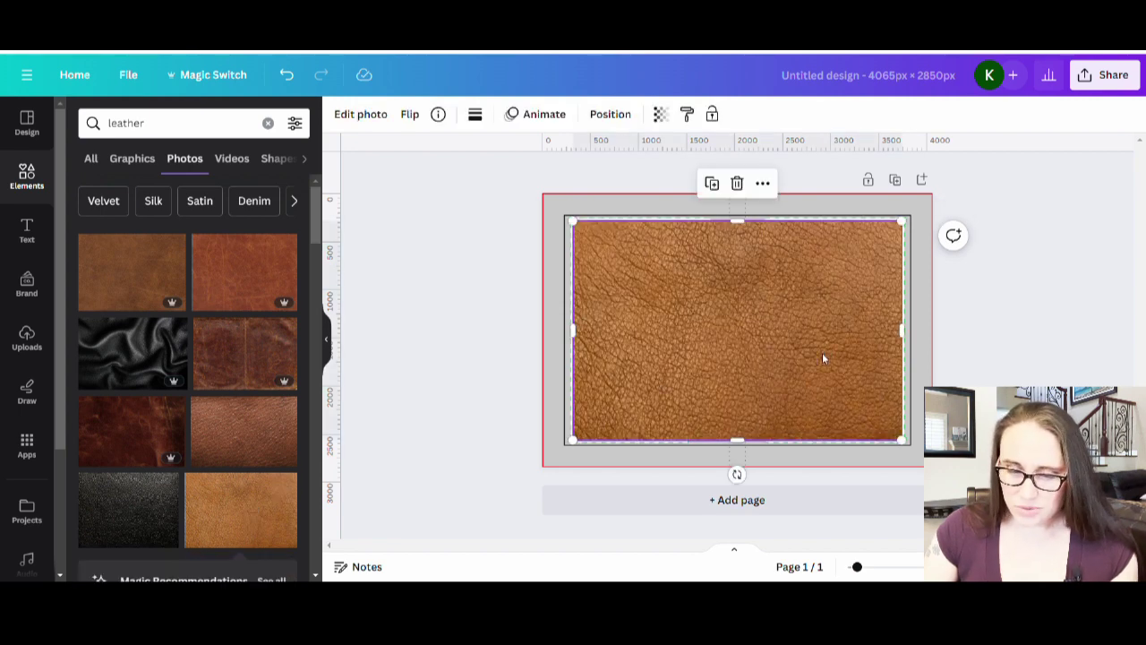
key(Delete)
click(253, 273)
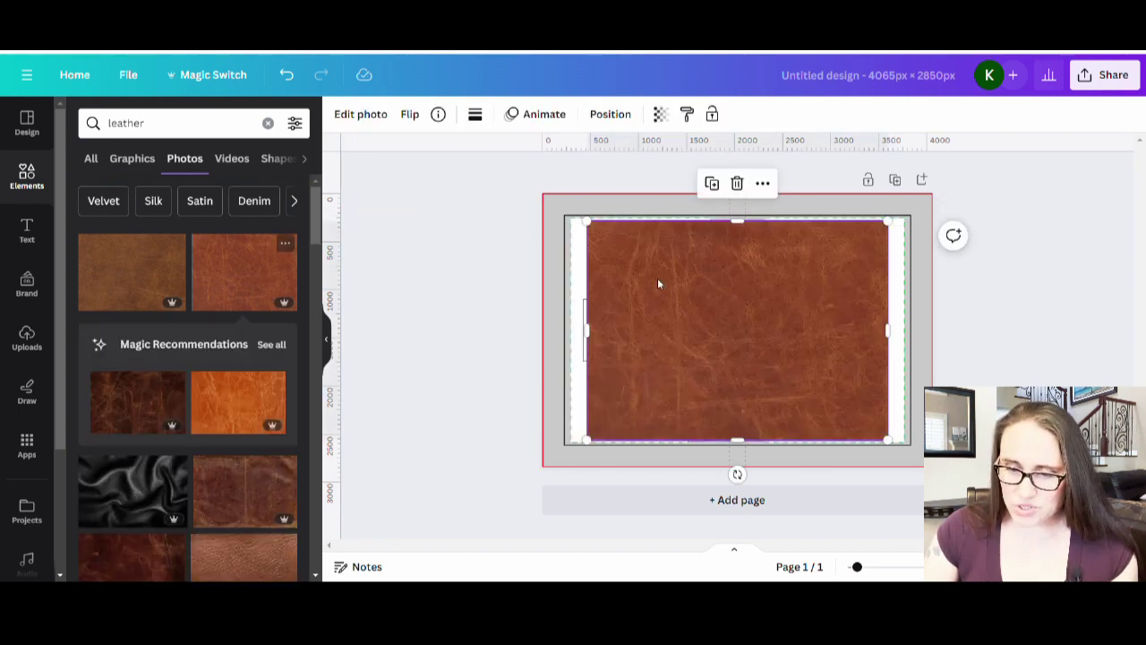
drag(792, 360, 755, 334)
drag(843, 414, 921, 496)
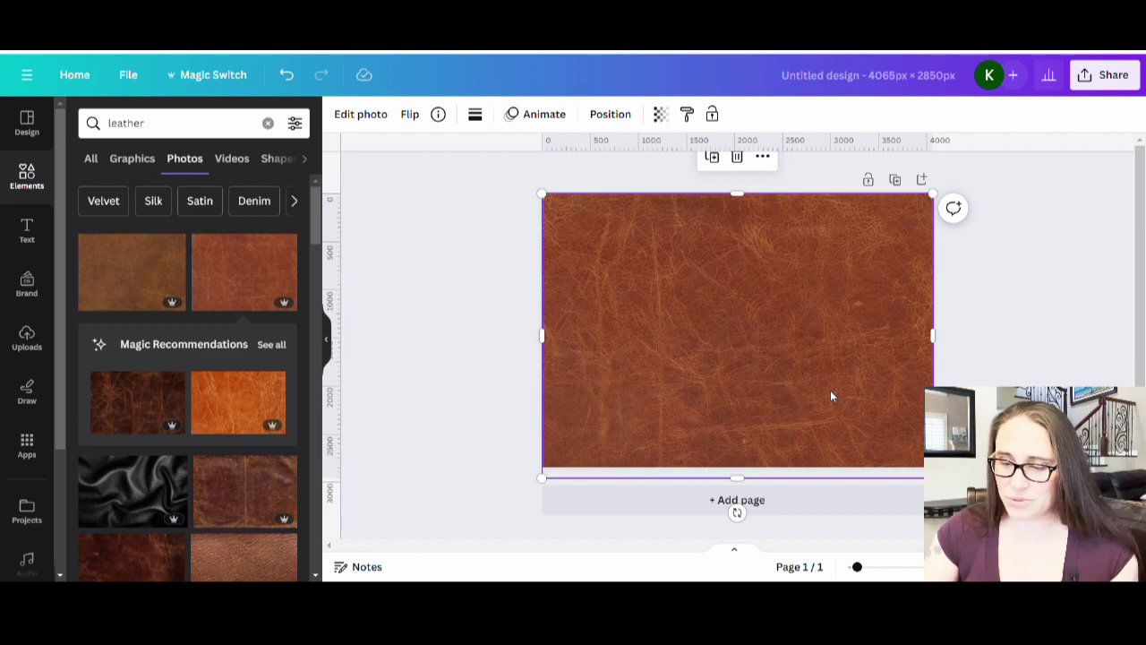
key(5)
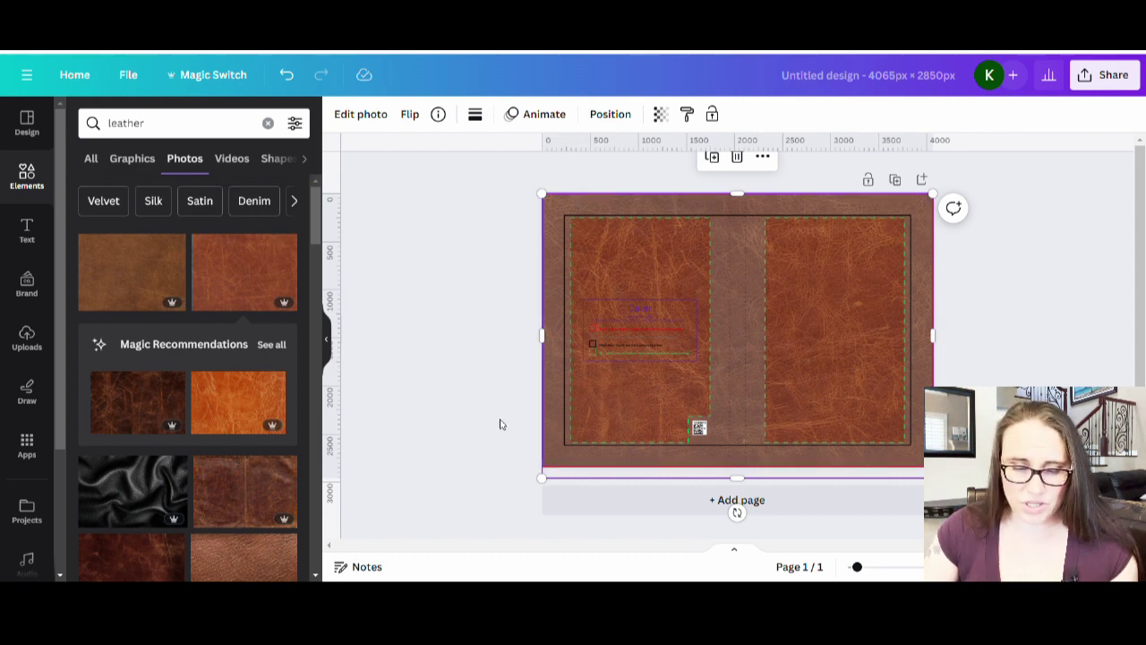
Add a seamed dark leather photo, stretch it across the whole page and make it see-through
click(228, 504)
drag(735, 397, 776, 348)
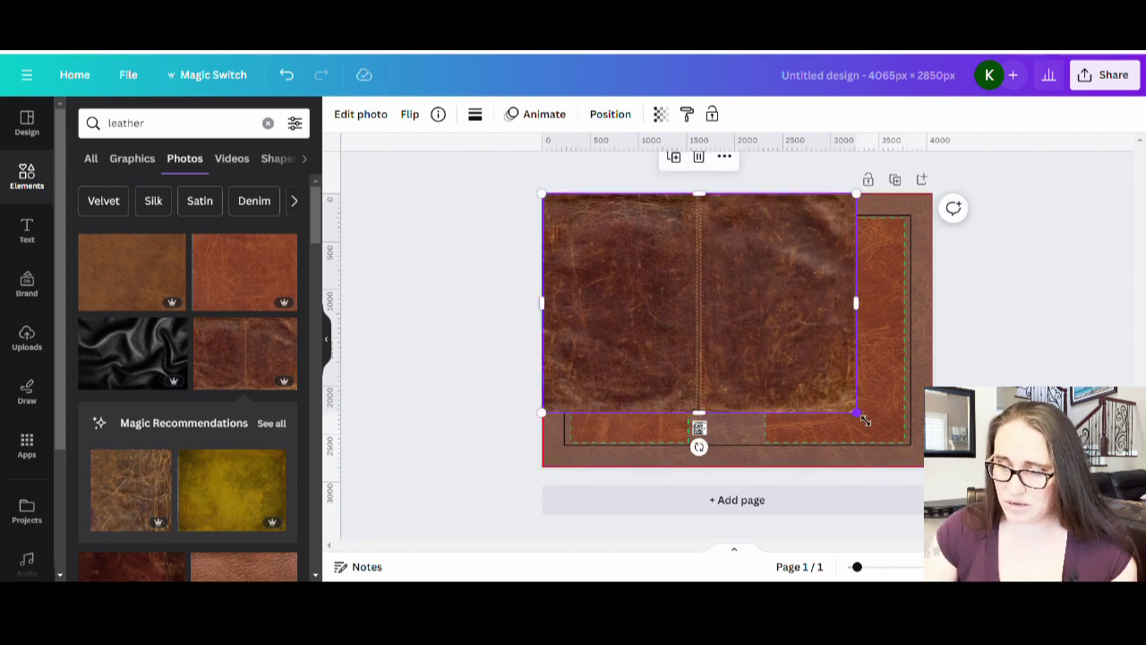
drag(863, 414, 941, 470)
key(ctrl+bracketleft)
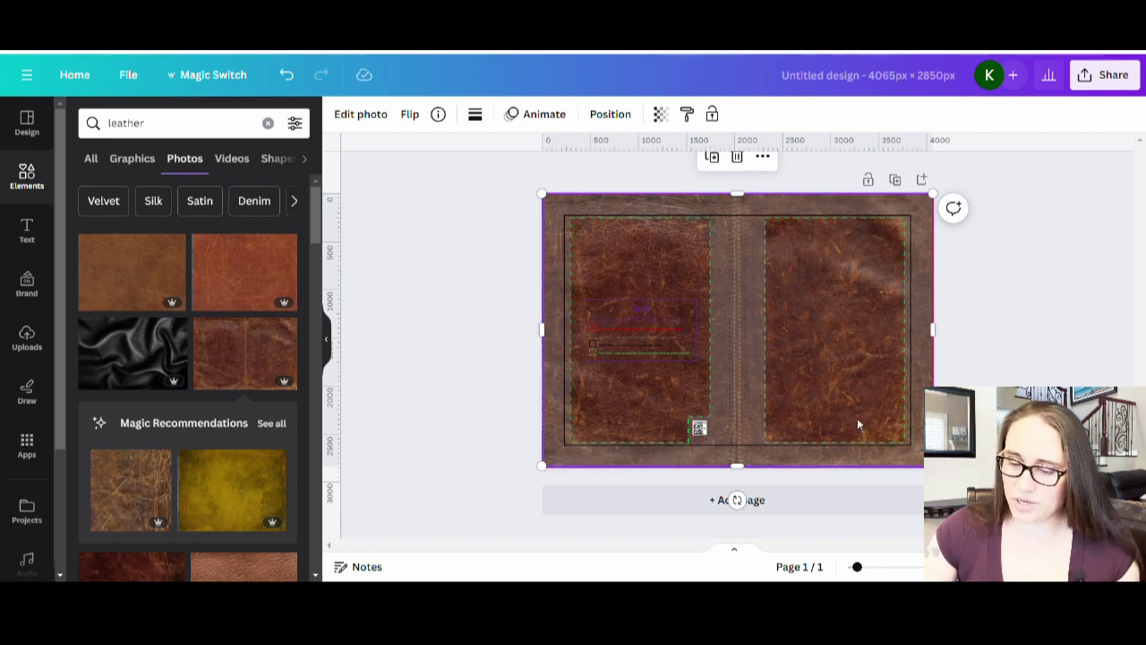
Undo the dark leather photo edits and remove it, restoring the orange-tan leather cover
click(288, 75)
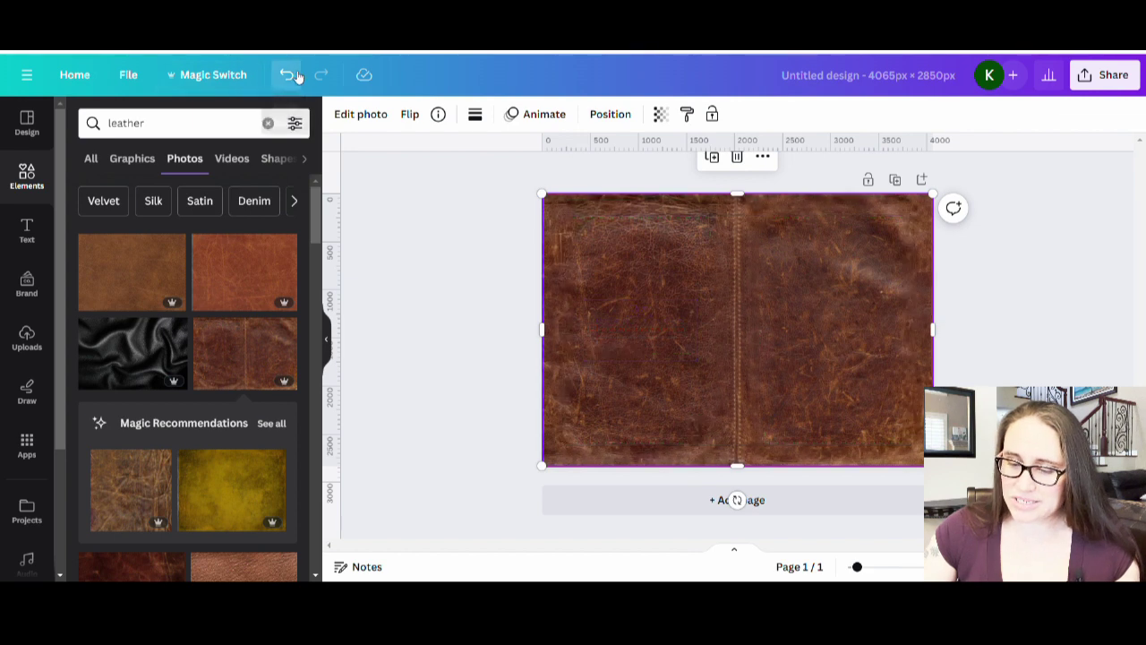
click(293, 75)
click(292, 75)
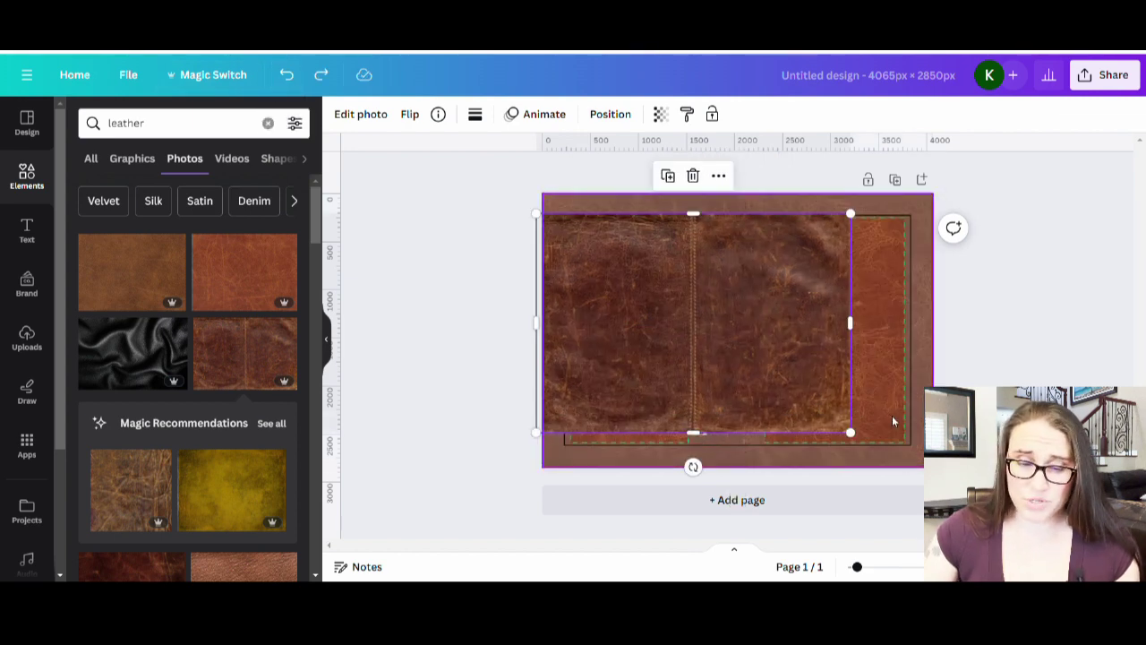
key(Delete)
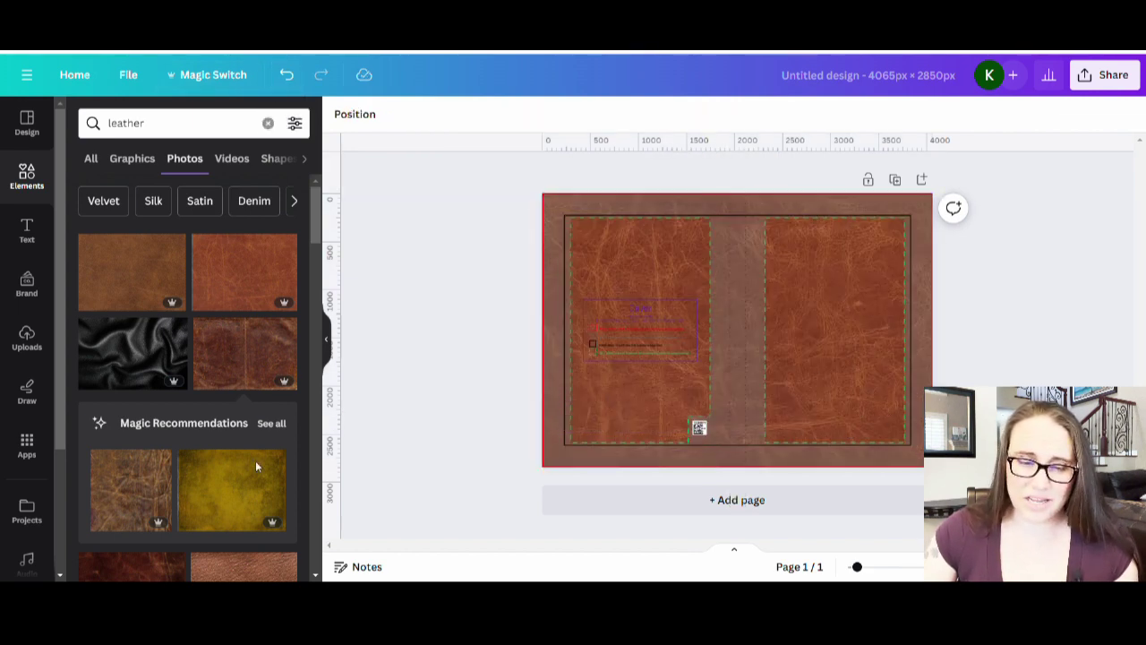
Search element photos for 'fabric' and browse the results
scroll(205, 366, down, 3)
scroll(265, 470, up, 1)
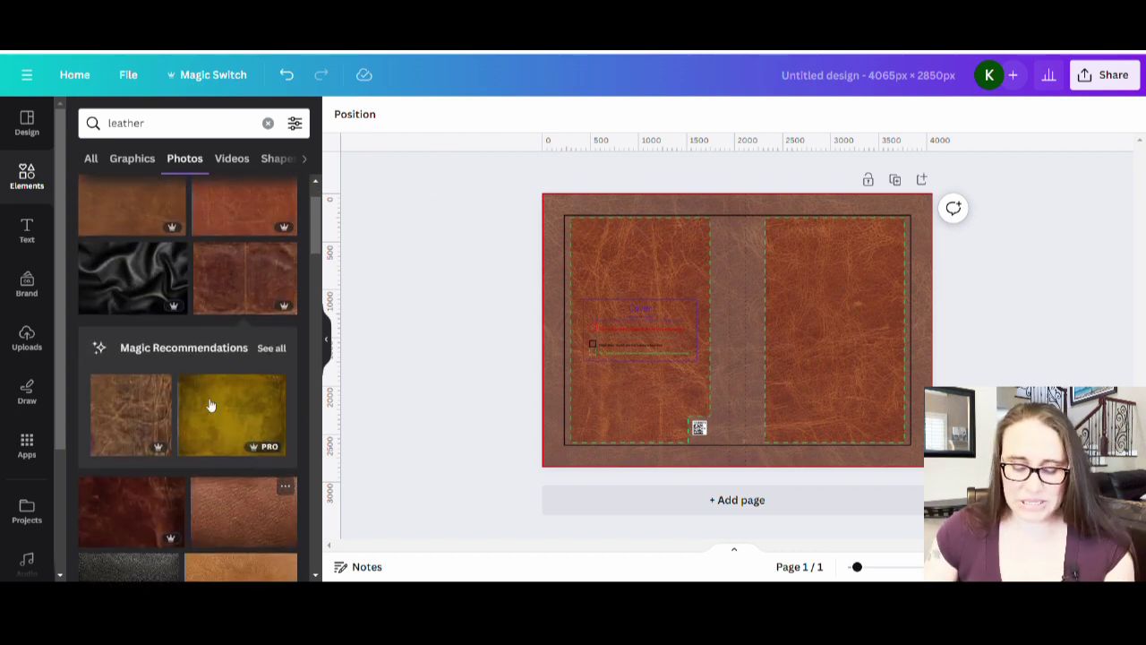
click(106, 123)
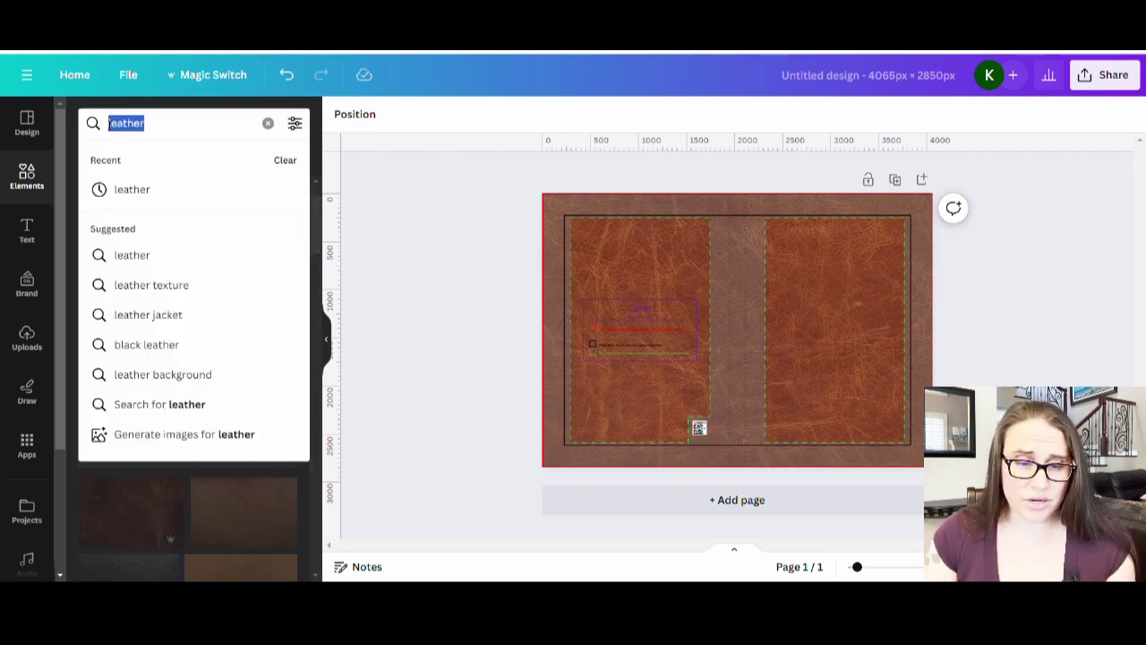
text(fabric)
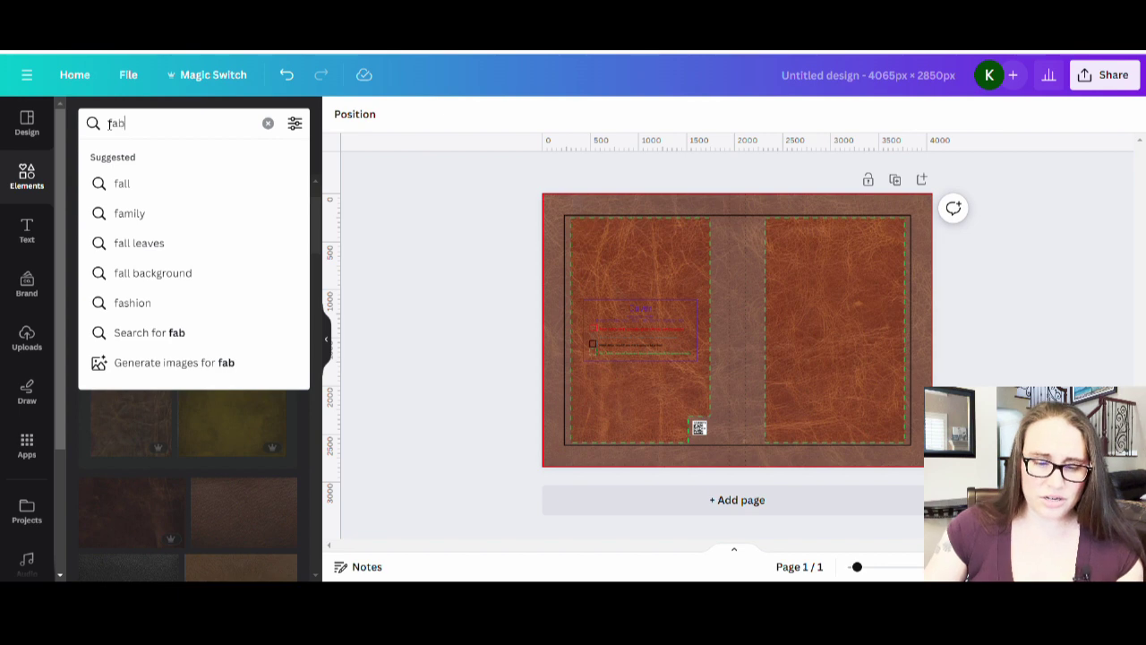
key(Return)
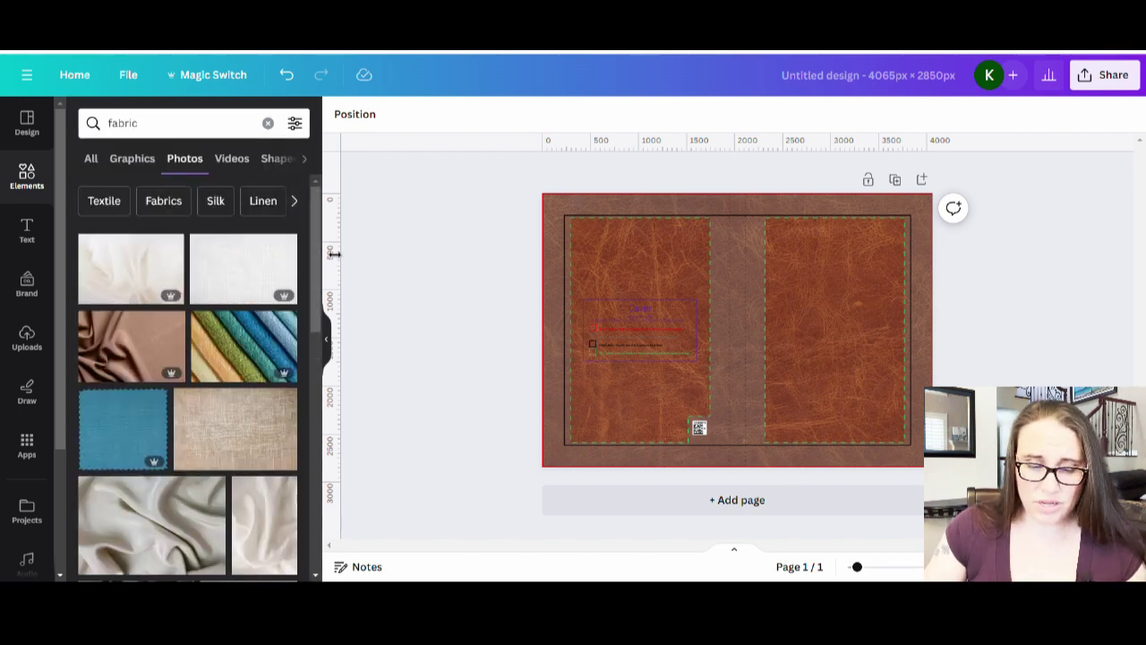
scroll(249, 273, down, 3)
scroll(251, 275, down, 10)
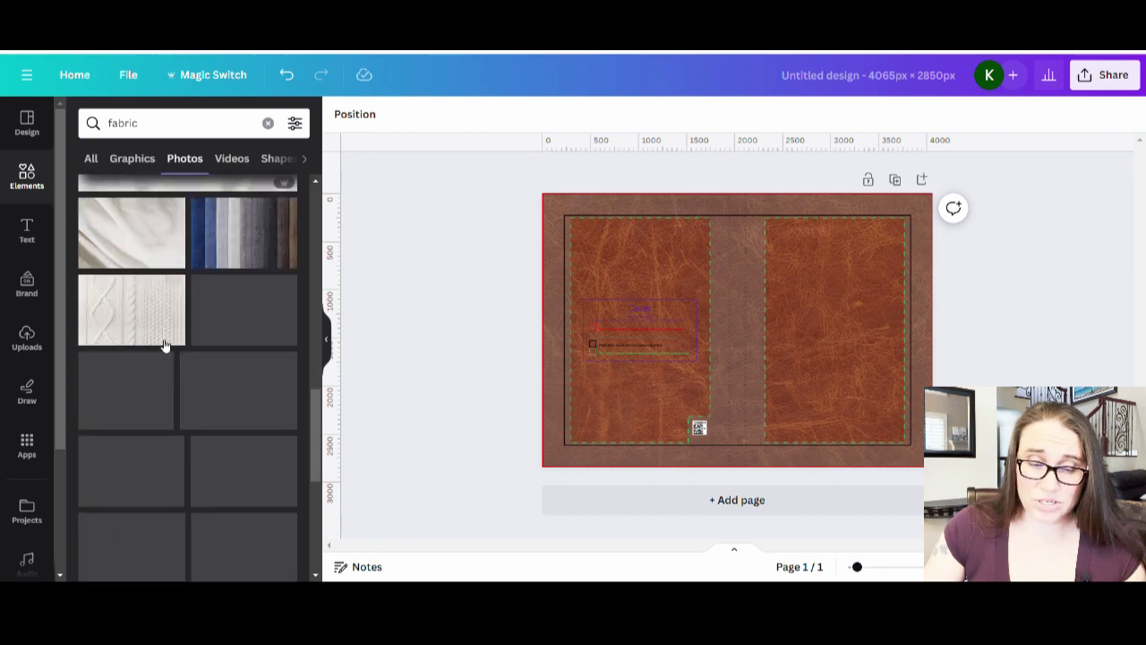
scroll(209, 328, down, 3)
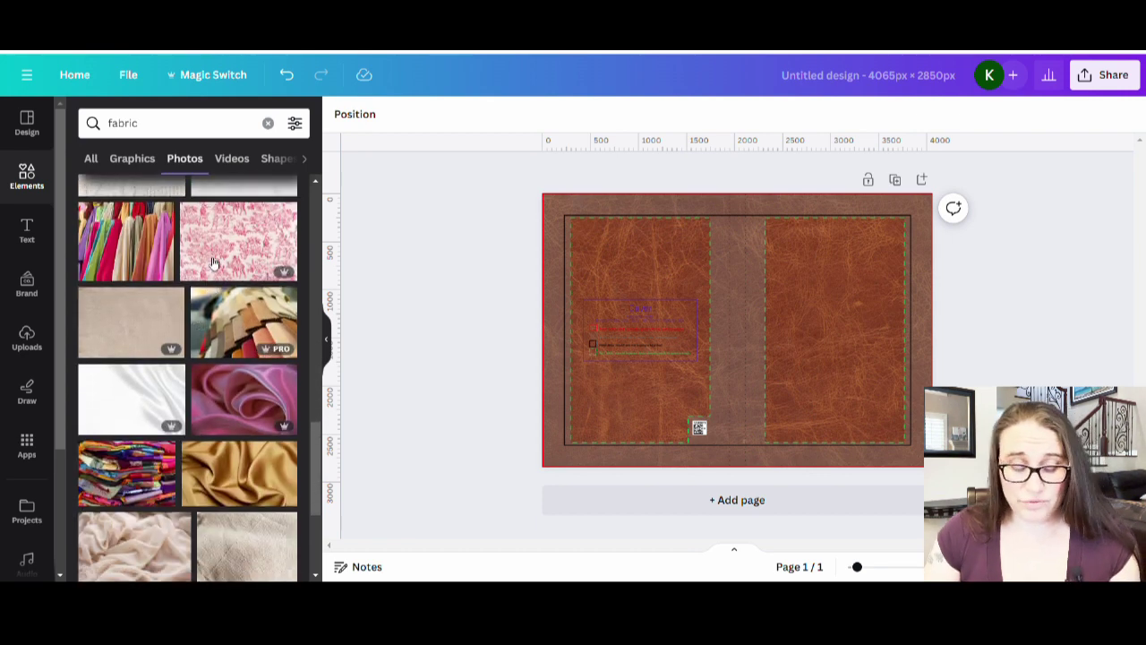
Switch to the 'floral background' photo search and scroll through its results
click(170, 127)
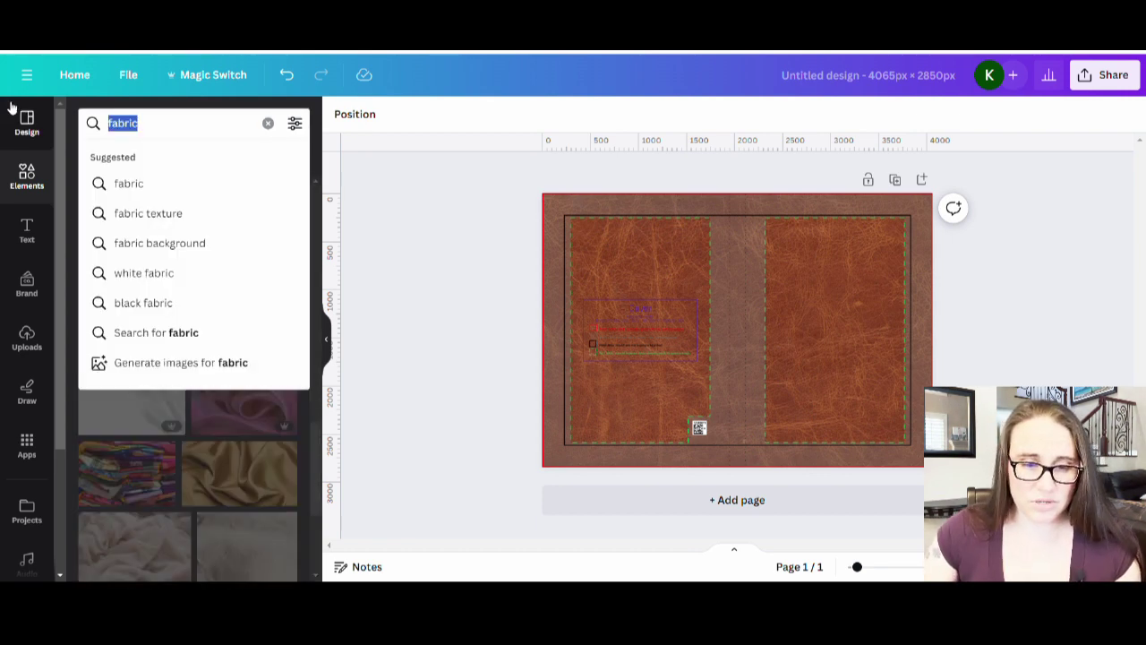
text(flora)
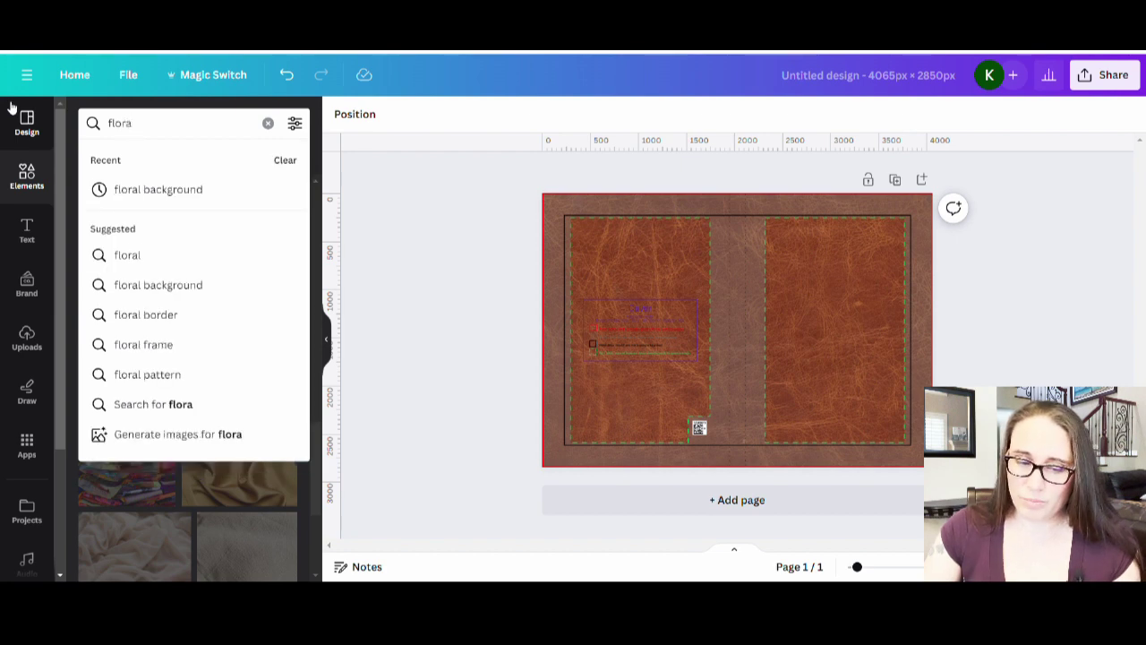
click(153, 189)
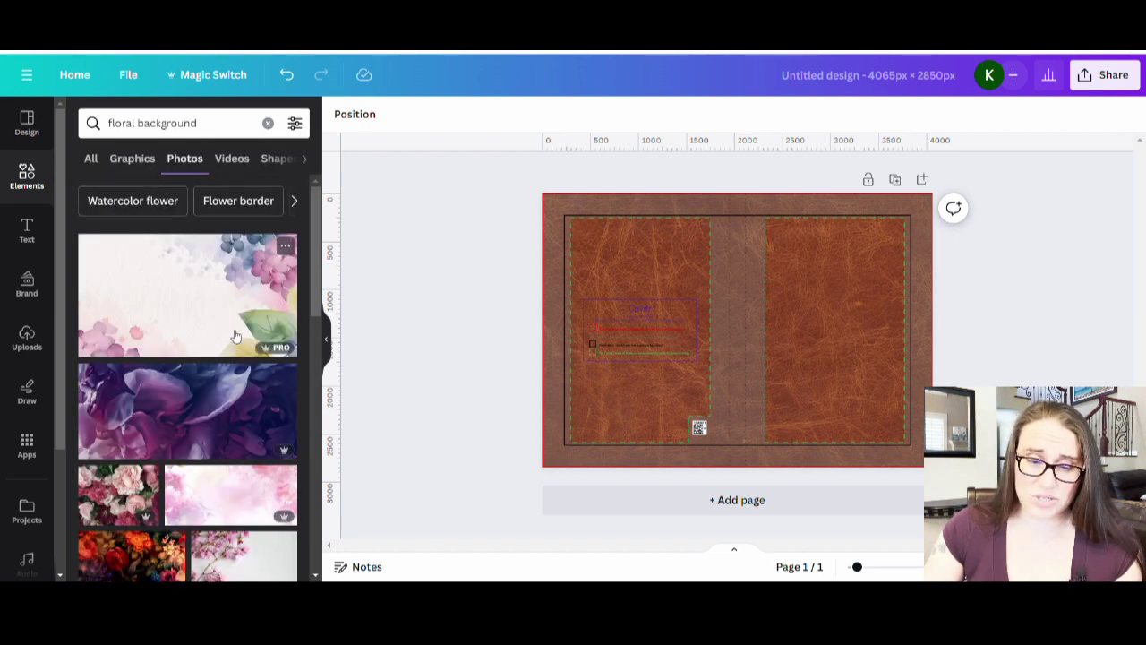
scroll(233, 323, down, 3)
scroll(221, 332, up, 3)
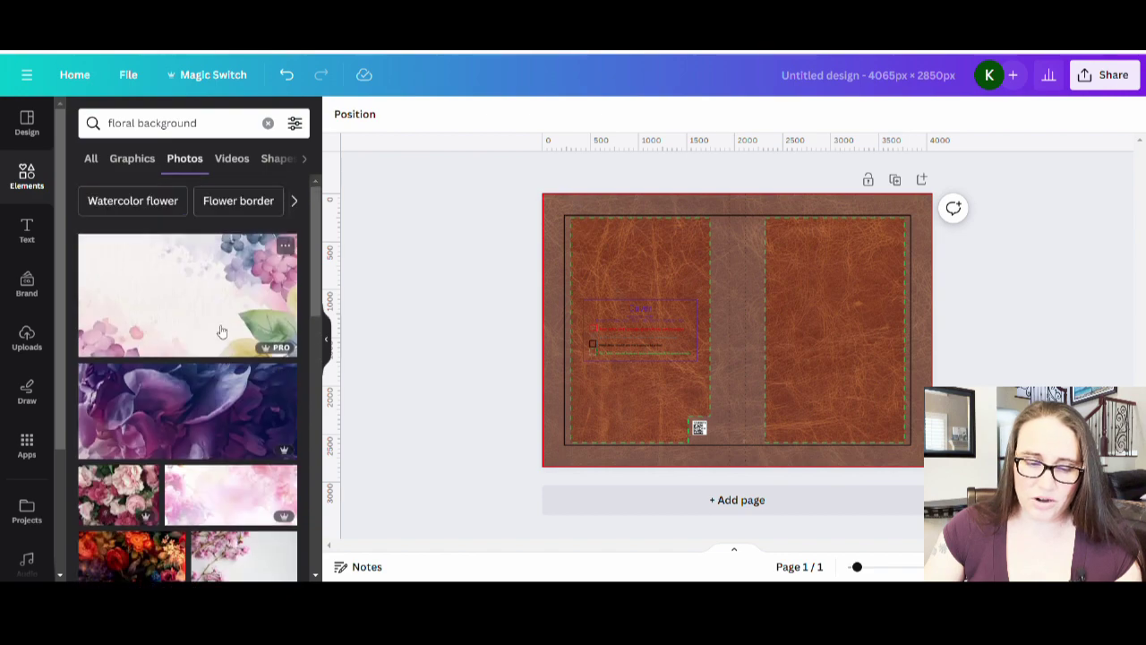
scroll(268, 411, down, 4)
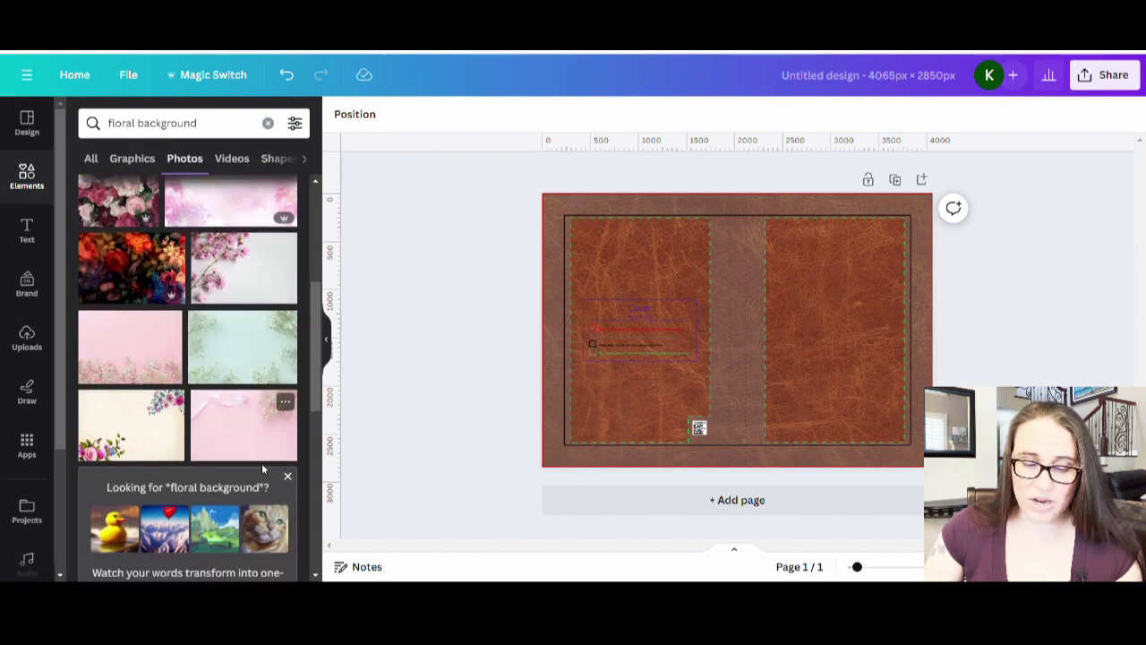
scroll(262, 463, down, 4)
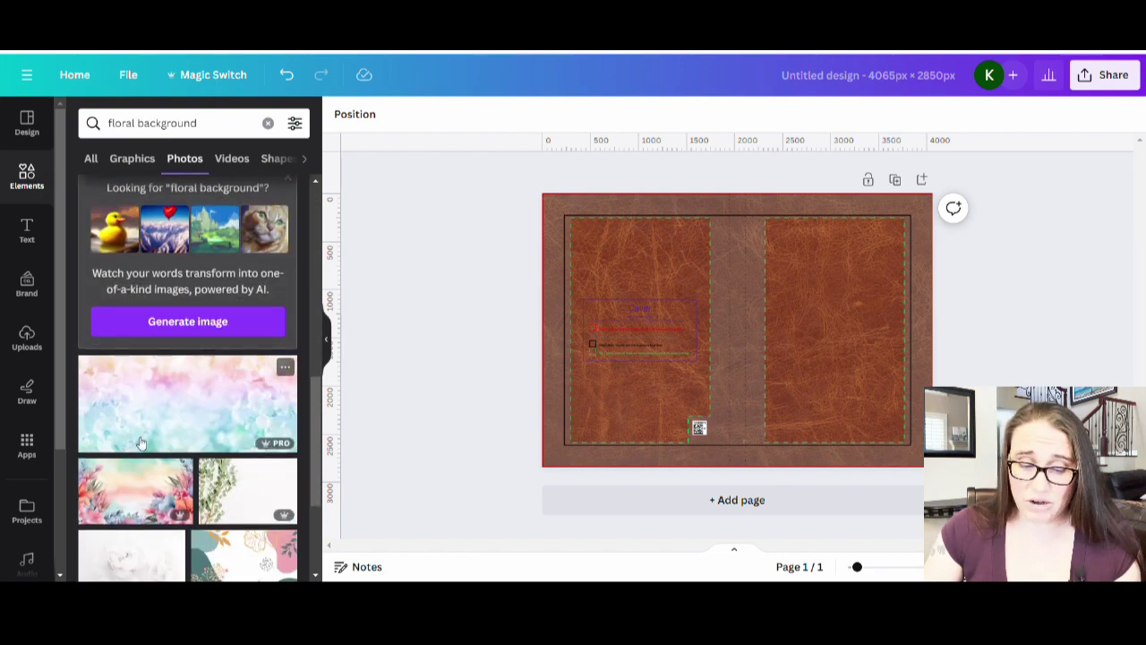
scroll(141, 442, down, 5)
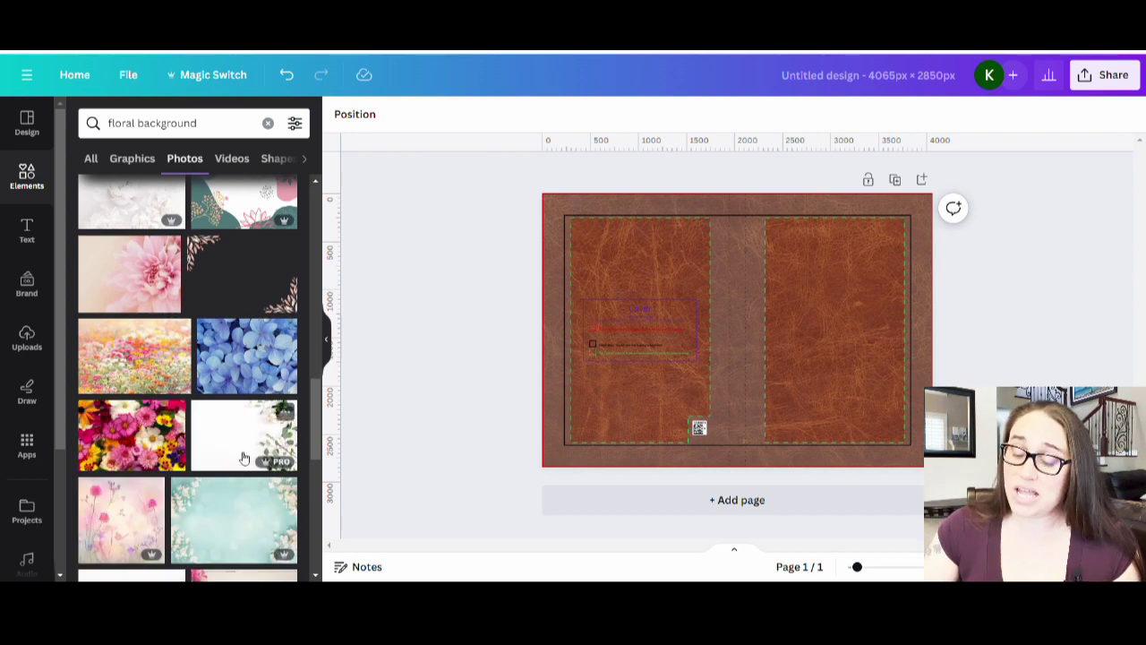
scroll(244, 458, down, 2)
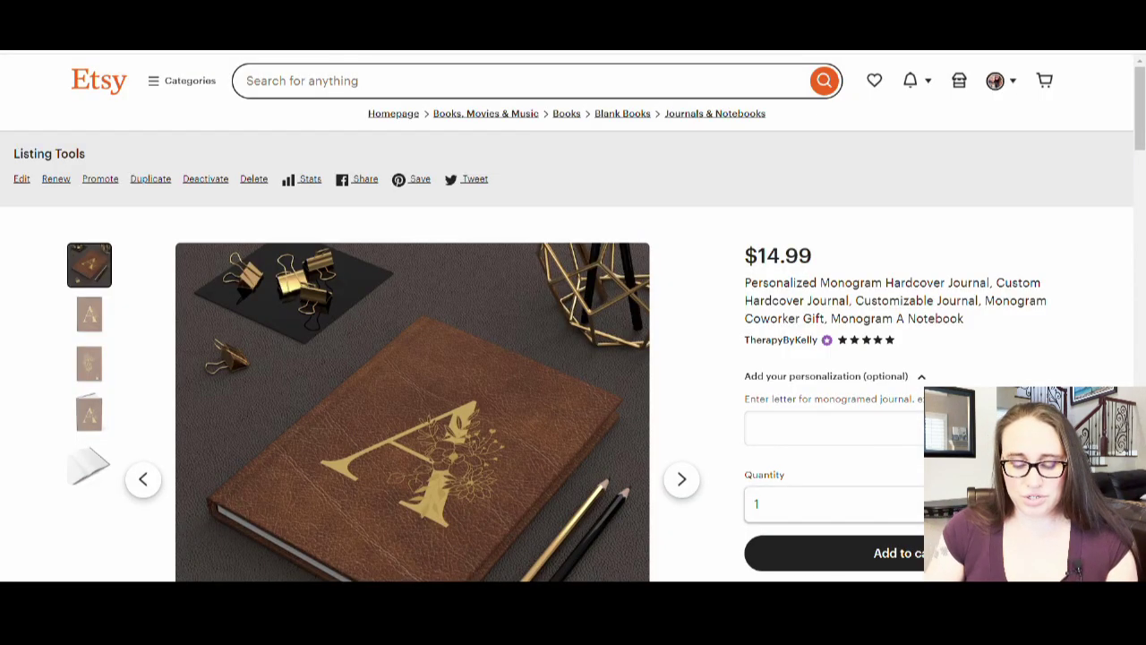
Search Etsy for 'journals' and view the first results
click(417, 77)
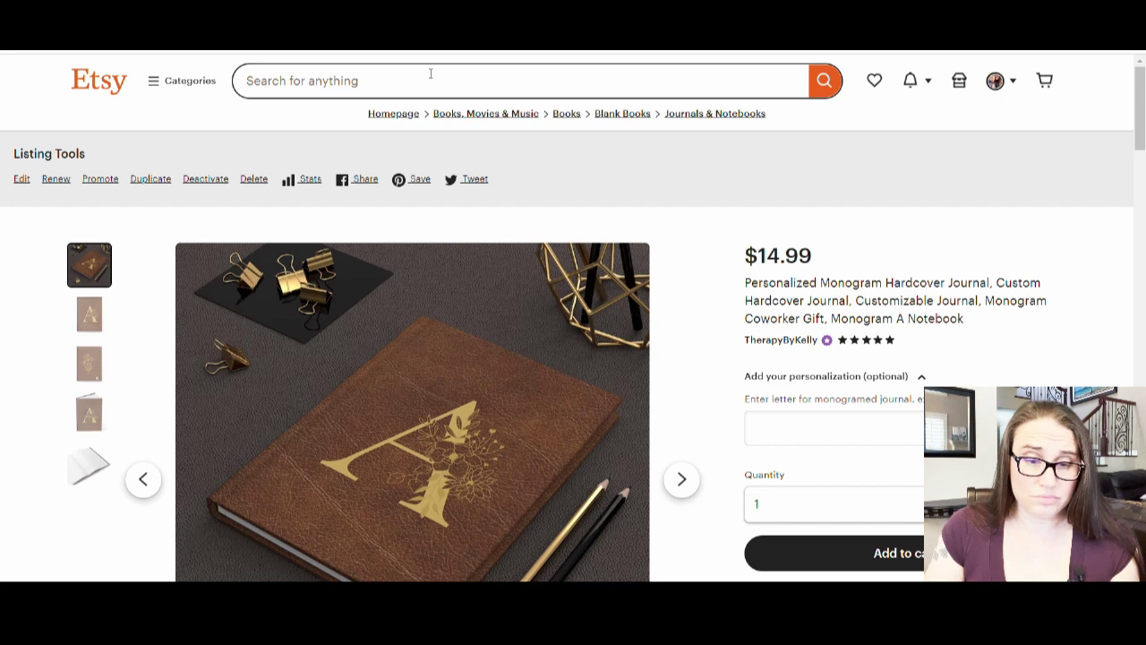
text(jour)
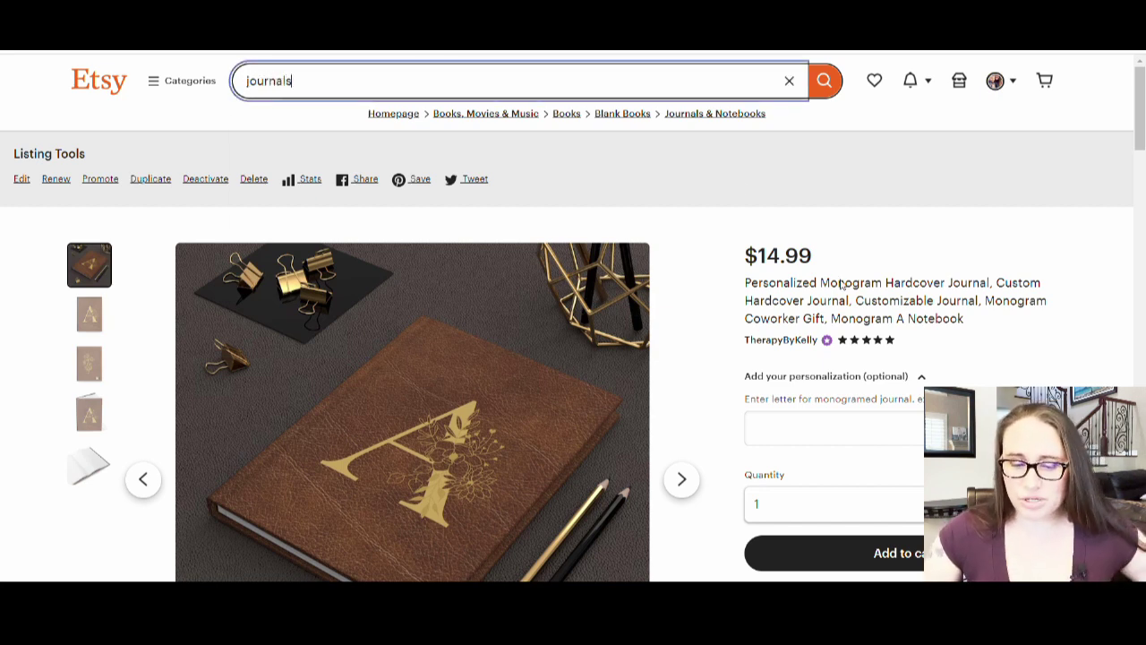
text(nals)
key(Return)
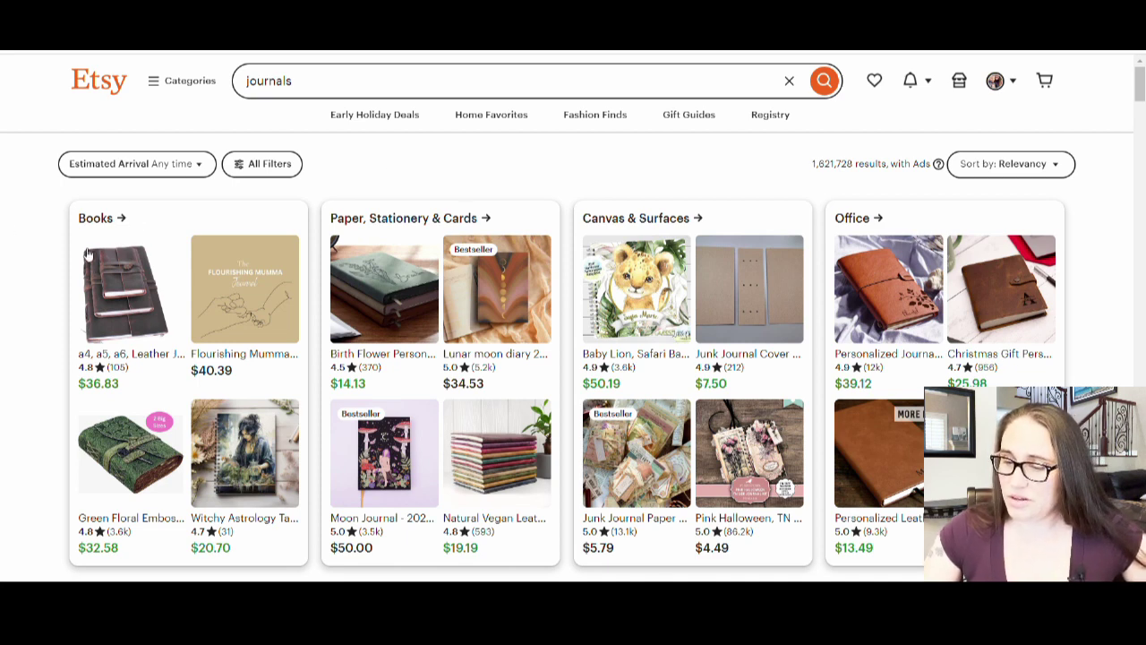
scroll(1029, 304, down, 1)
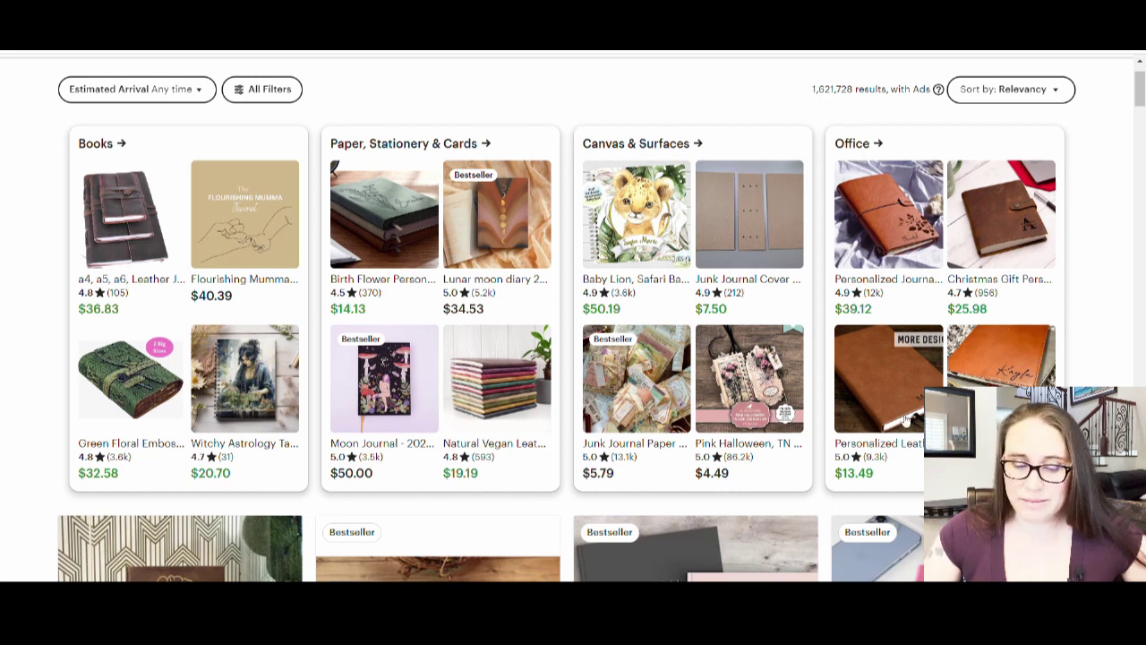
scroll(1014, 376, down, 3)
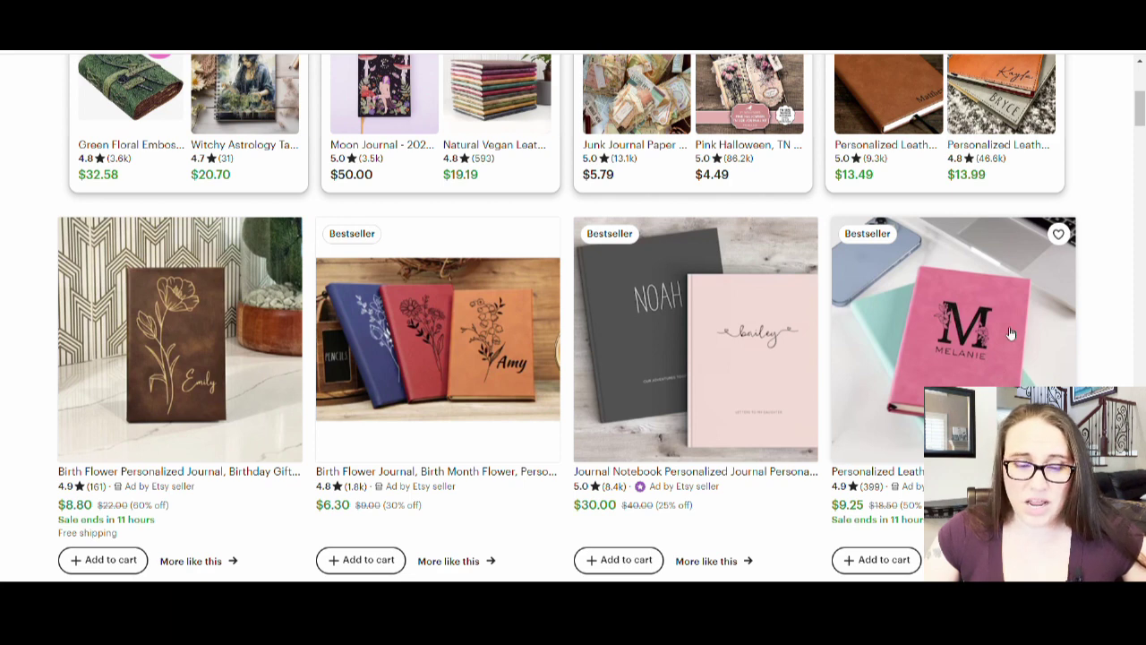
Scroll through many rows of competing leather and personalized journal listings
scroll(506, 295, down, 1)
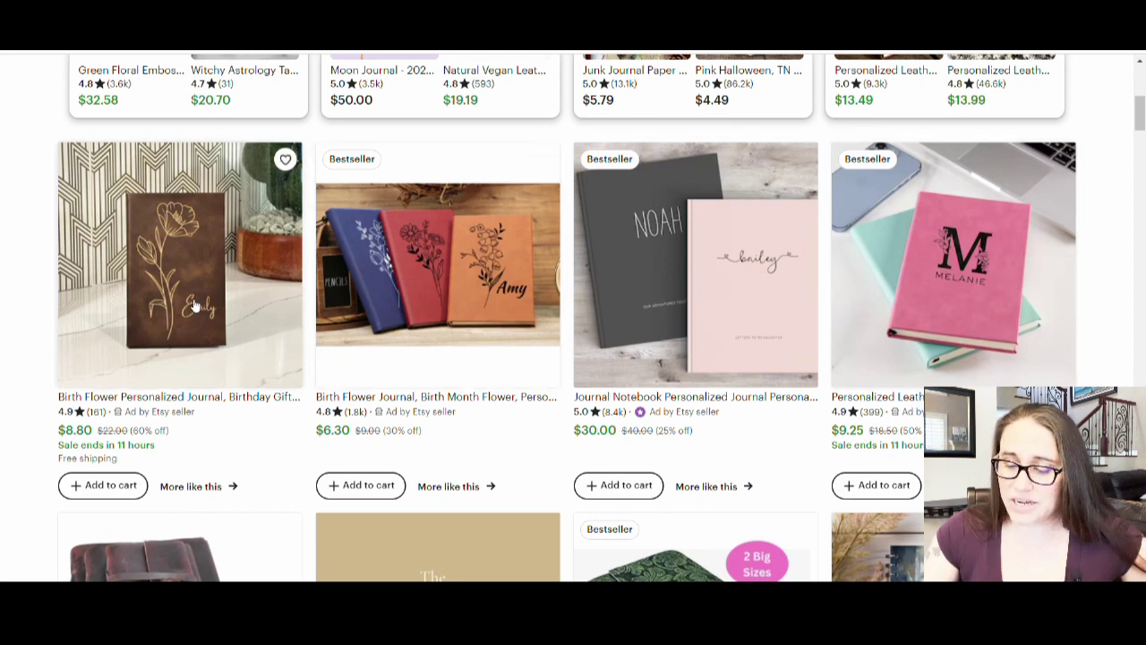
scroll(382, 239, down, 1)
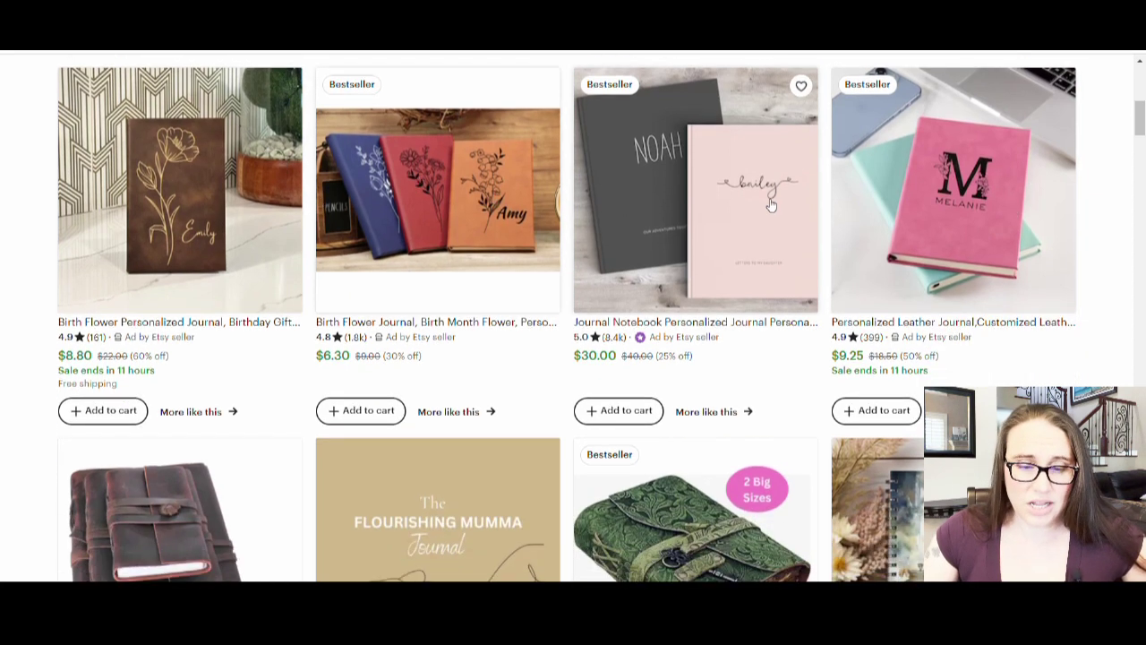
scroll(780, 179, down, 4)
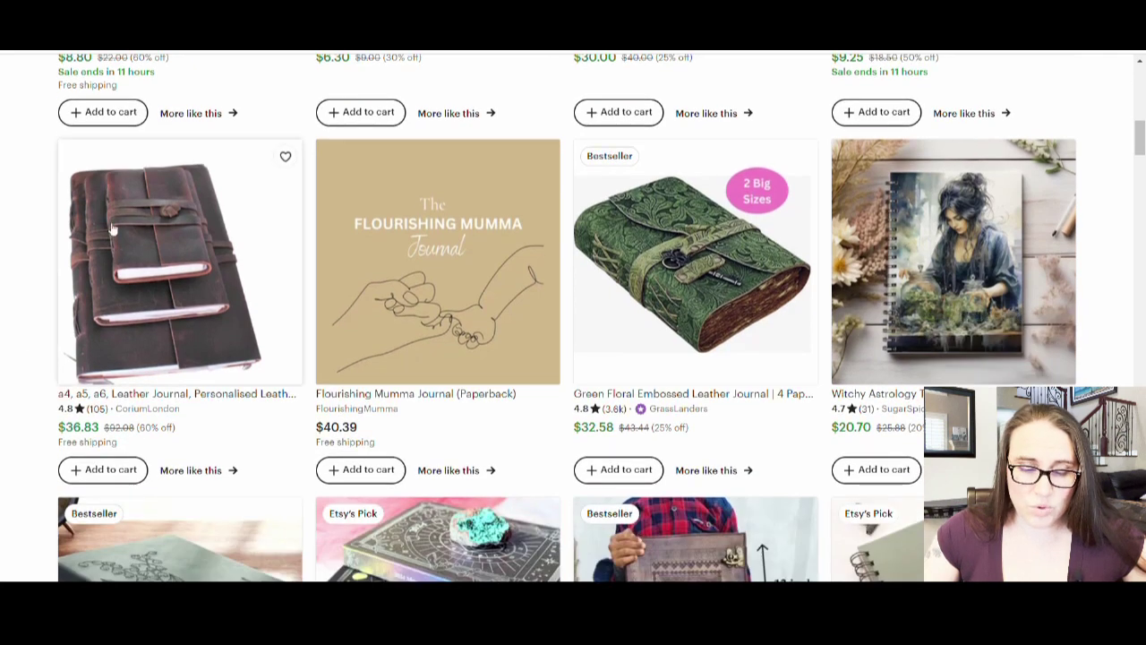
scroll(228, 311, down, 4)
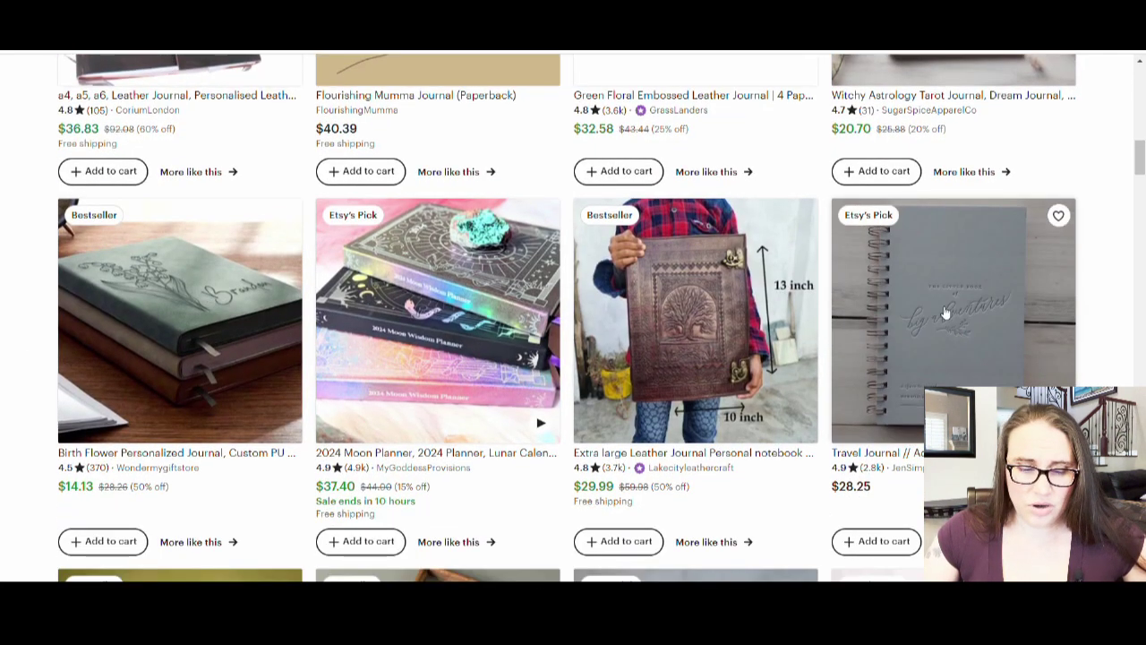
scroll(716, 208, down, 3)
scroll(716, 208, down, 1)
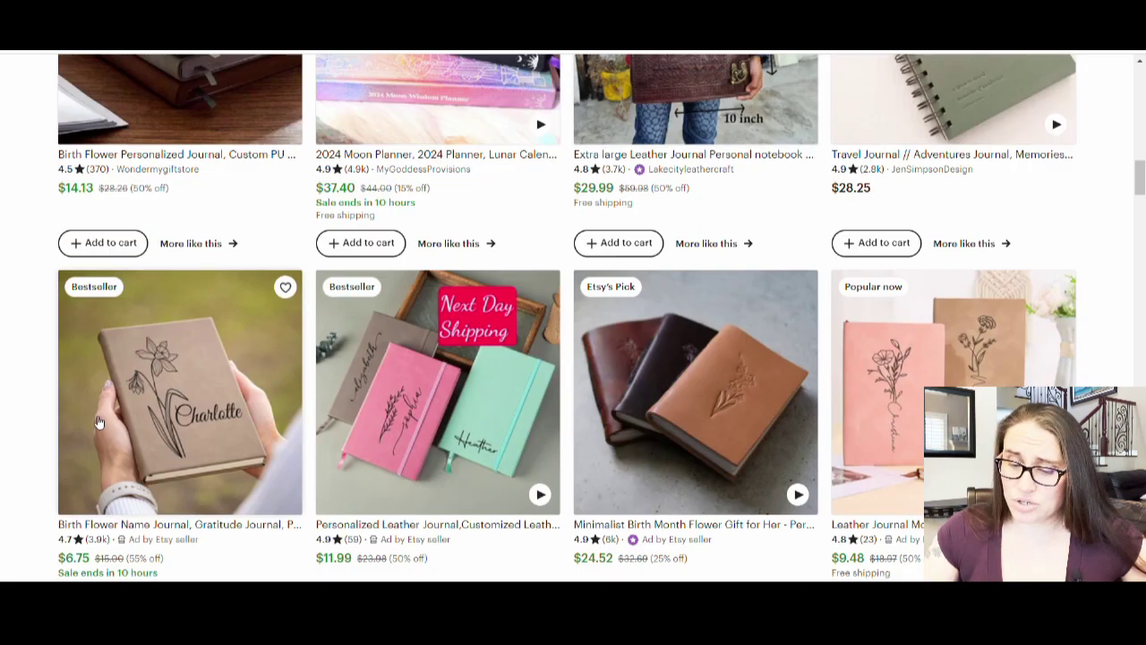
scroll(99, 421, down, 1)
scroll(1036, 285, down, 2)
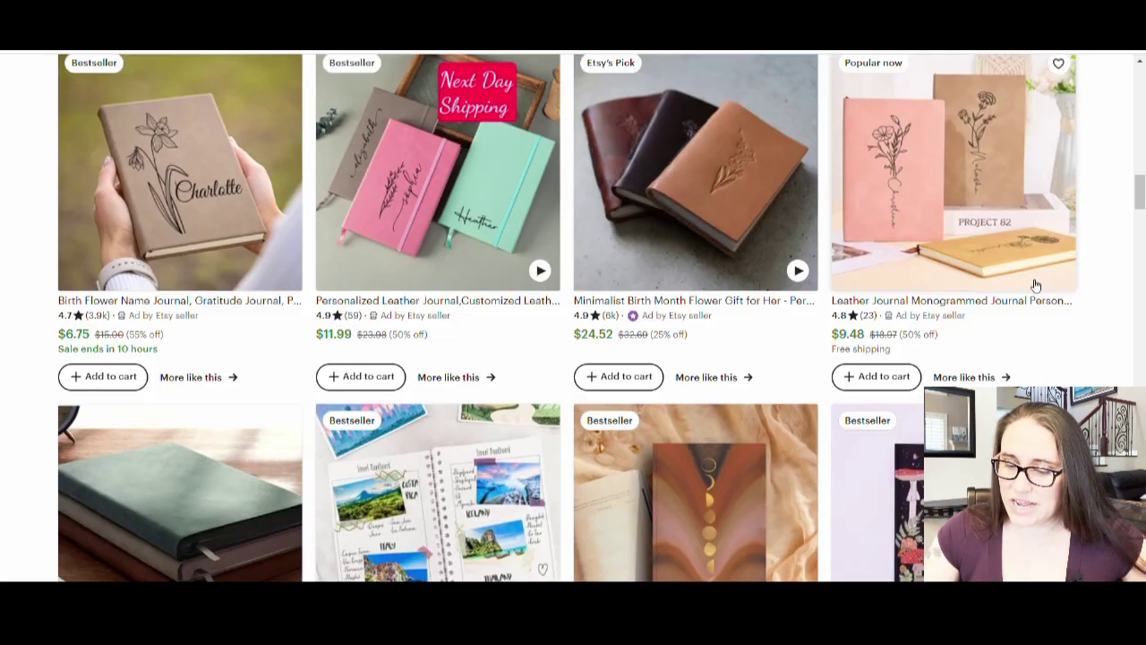
scroll(1036, 285, down, 4)
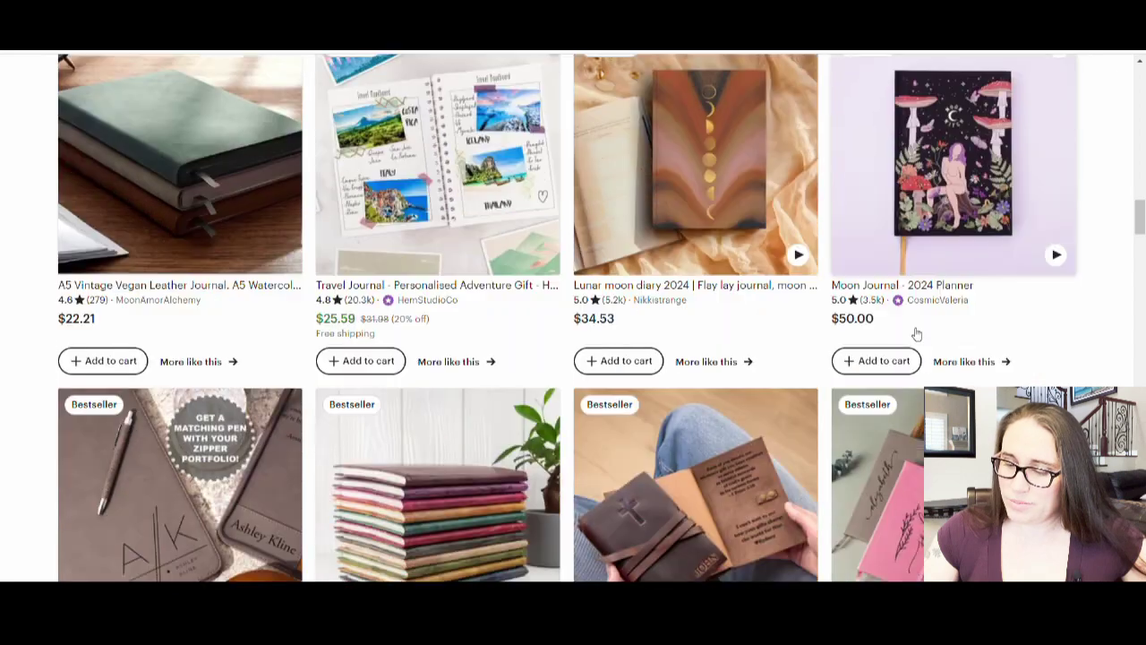
scroll(916, 333, down, 1)
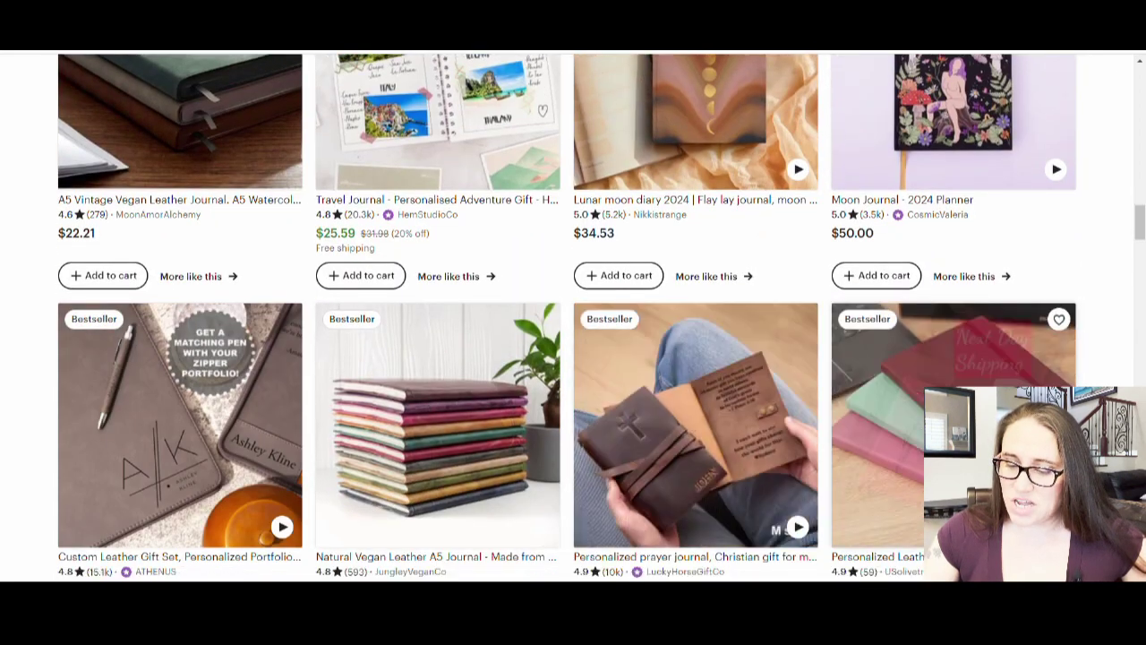
scroll(908, 294, down, 4)
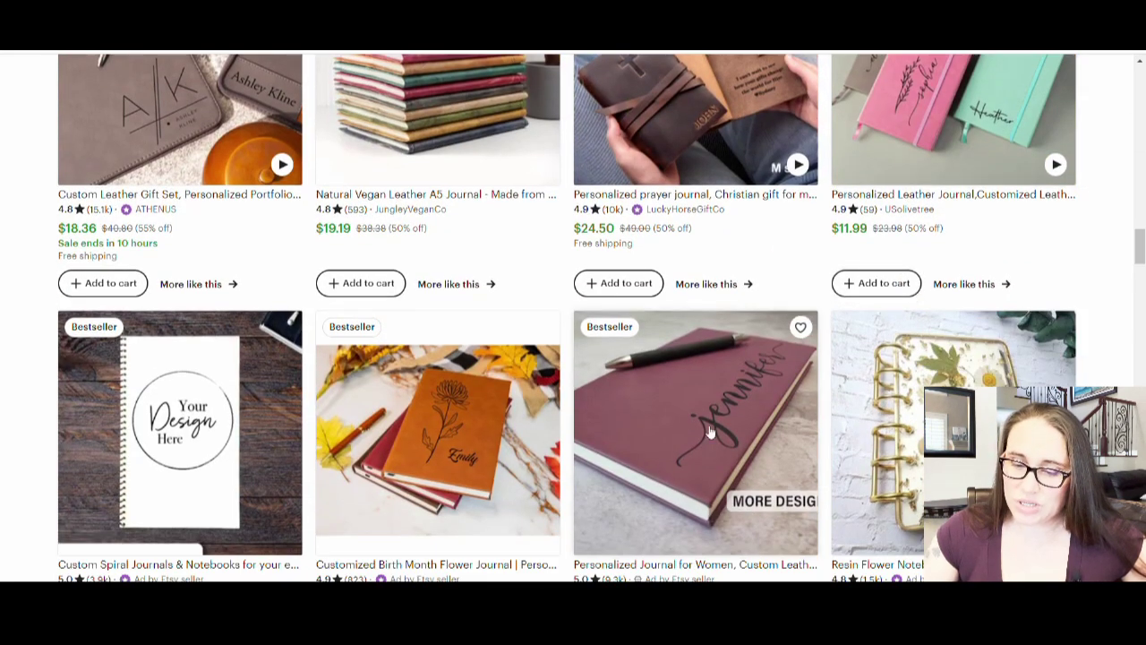
scroll(694, 442, down, 1)
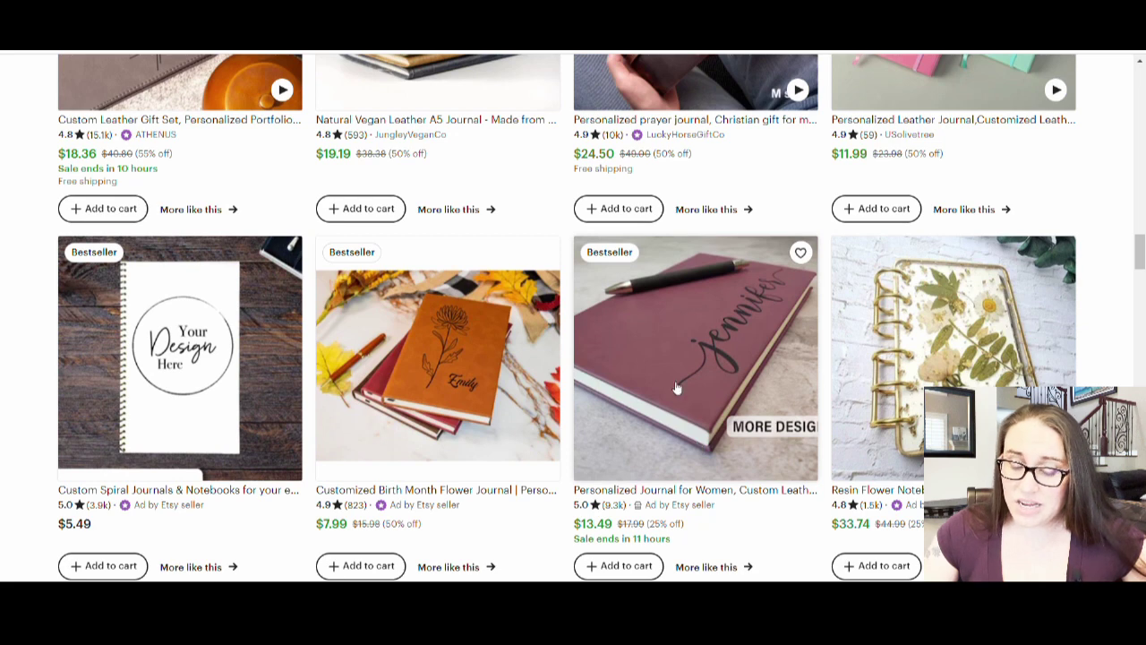
scroll(791, 273, down, 1)
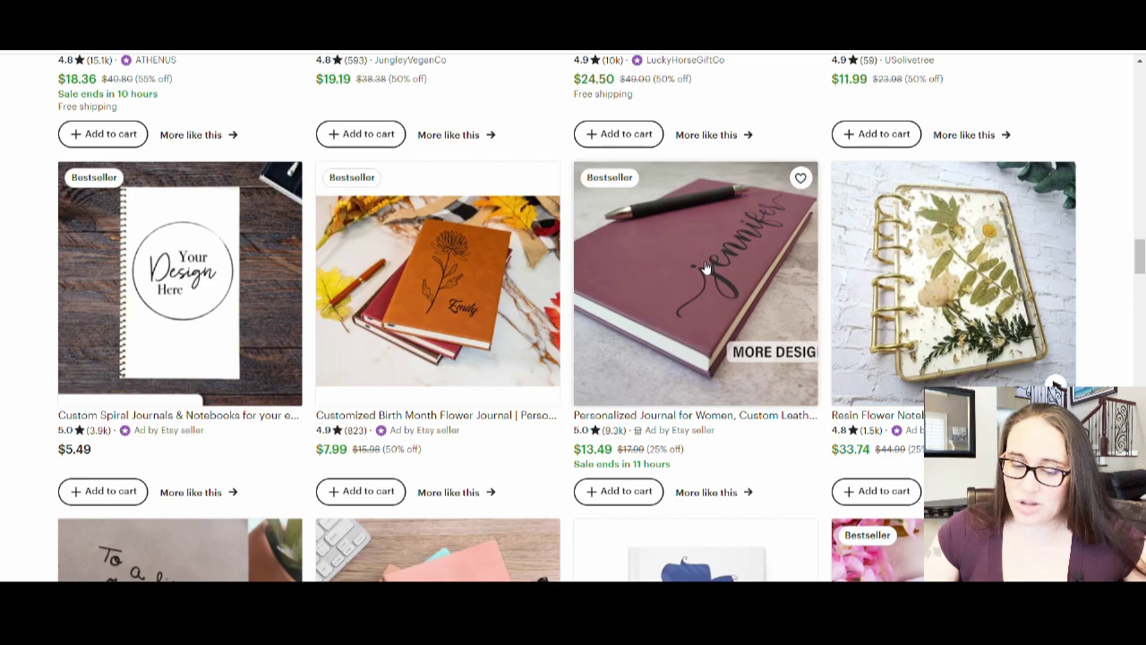
scroll(704, 267, down, 4)
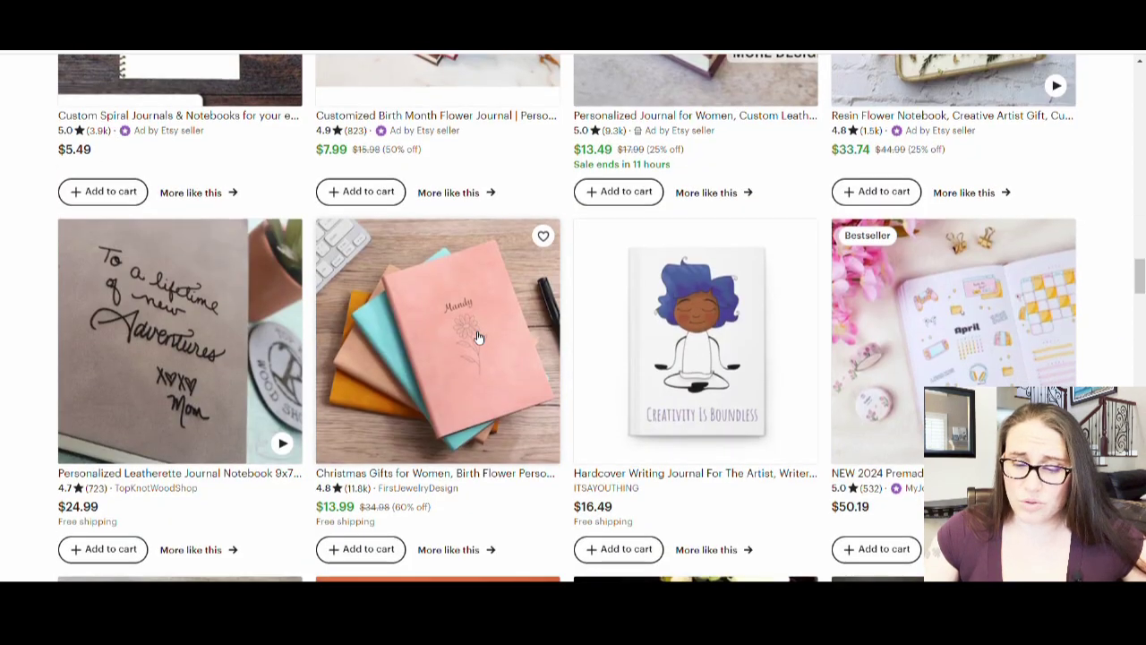
scroll(477, 337, down, 3)
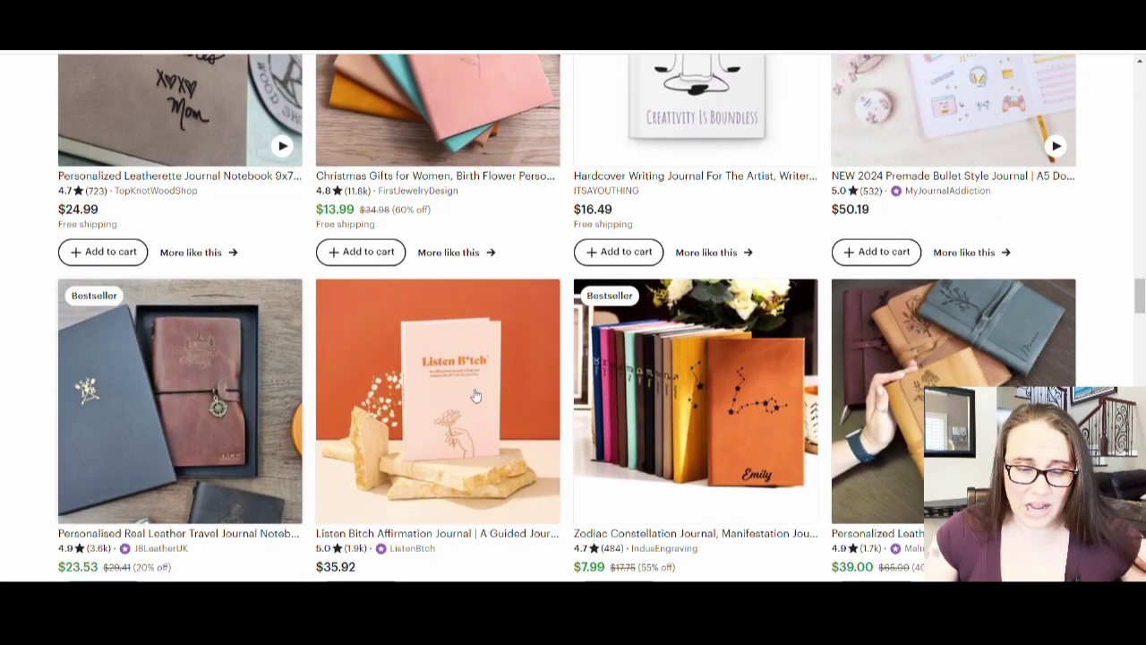
scroll(476, 395, down, 4)
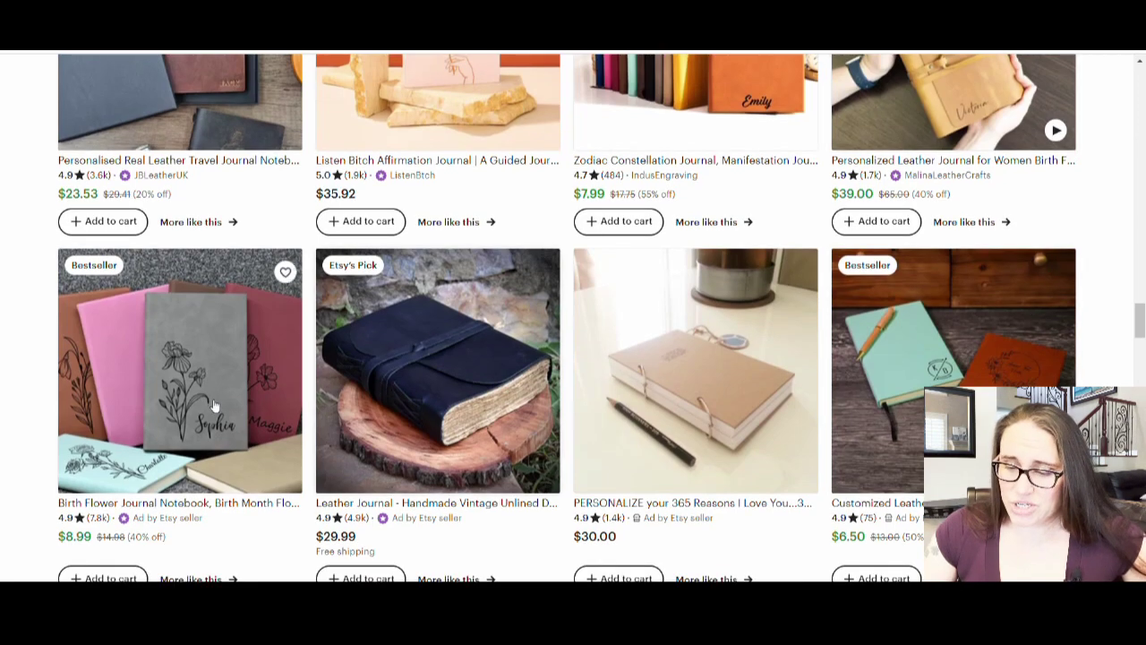
scroll(215, 405, down, 4)
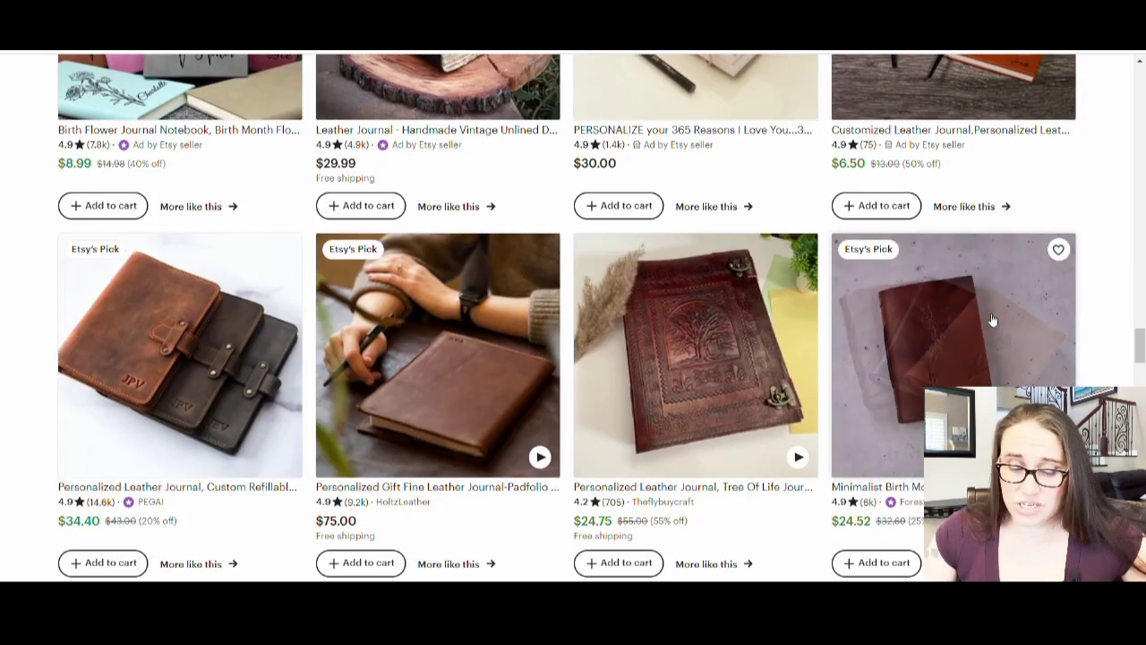
scroll(985, 316, down, 3)
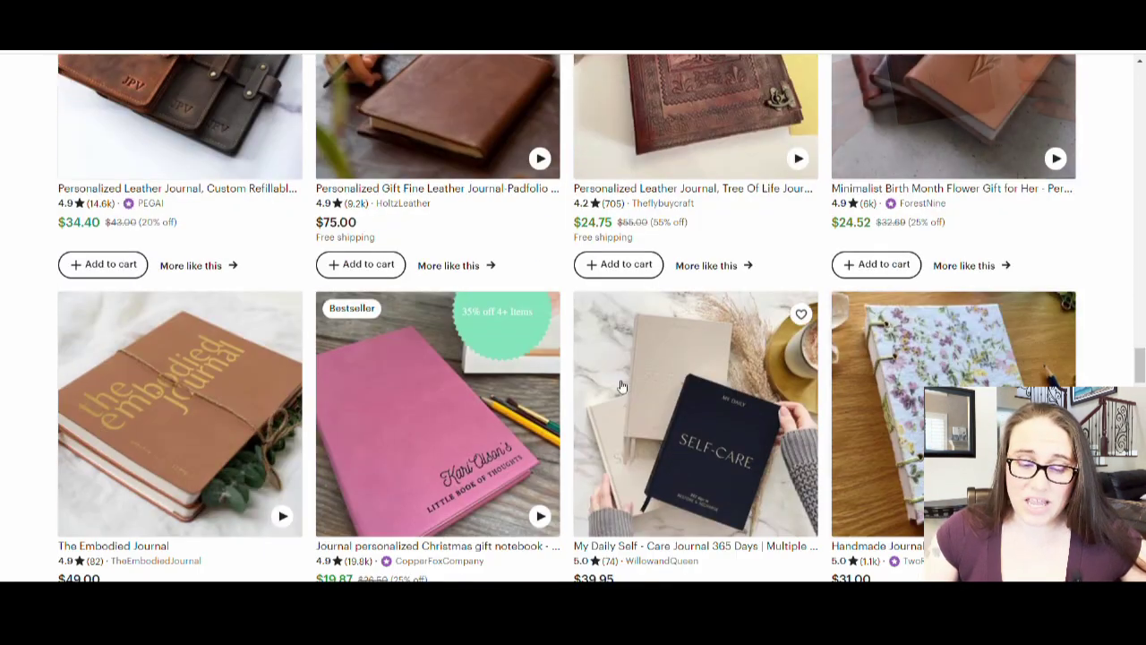
scroll(621, 386, down, 4)
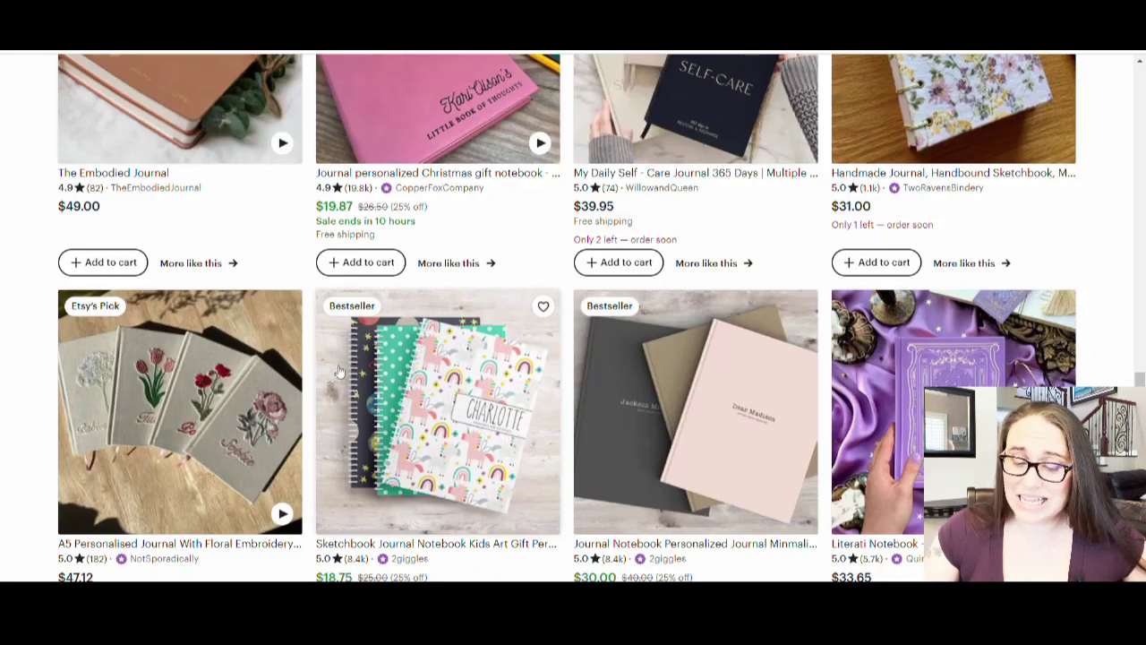
scroll(681, 331, down, 3)
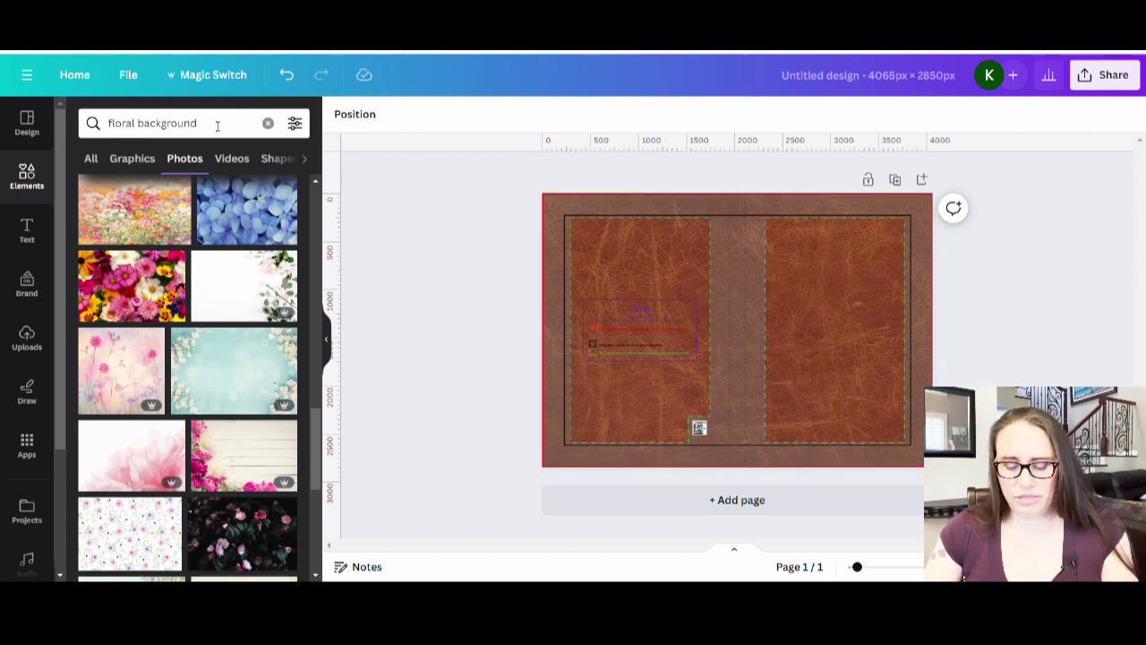
Replace the Elements search with 'monogram A' and filter to graphics
drag(215, 123, 124, 125)
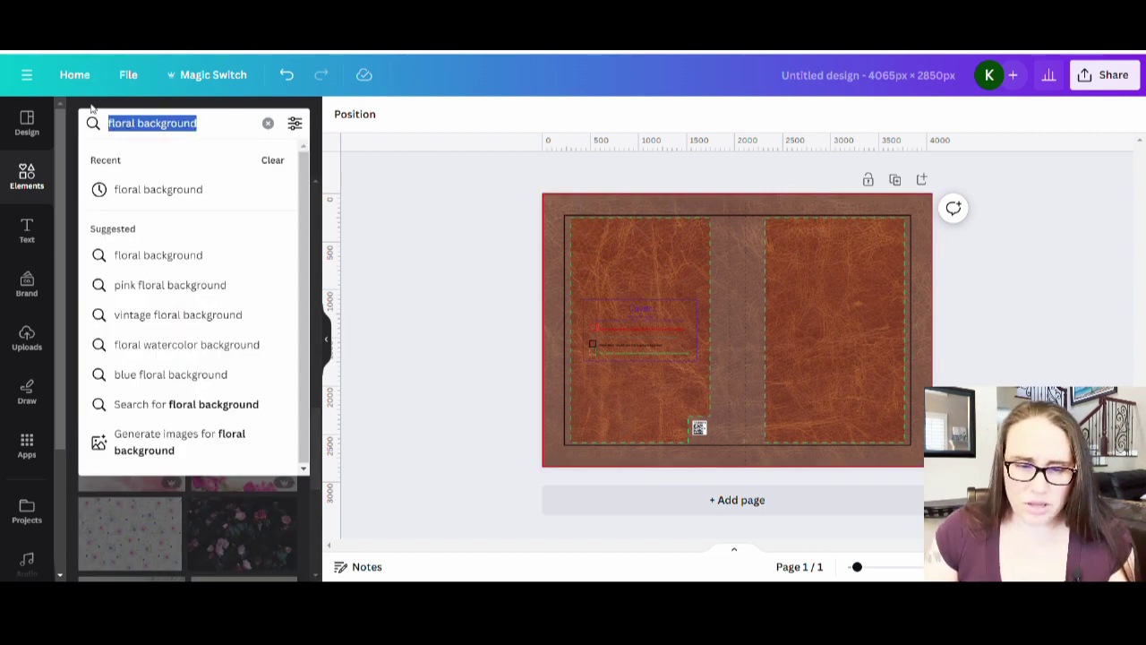
text(monogam)
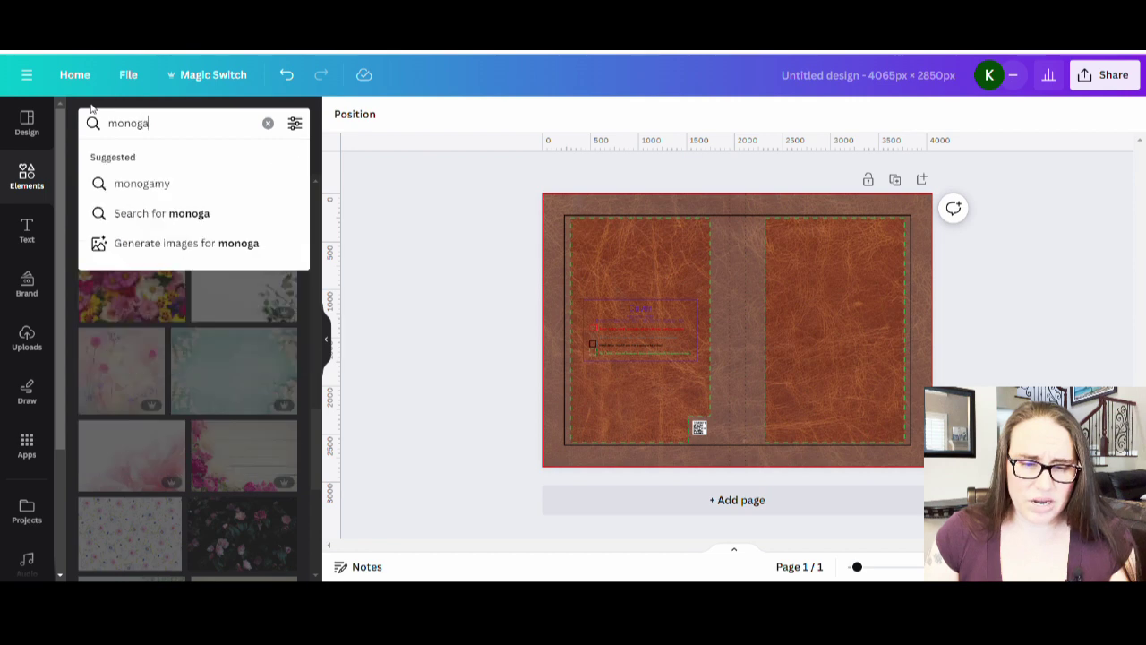
key(BackSpace)
key(BackSpace)
text(ram A)
key(Return)
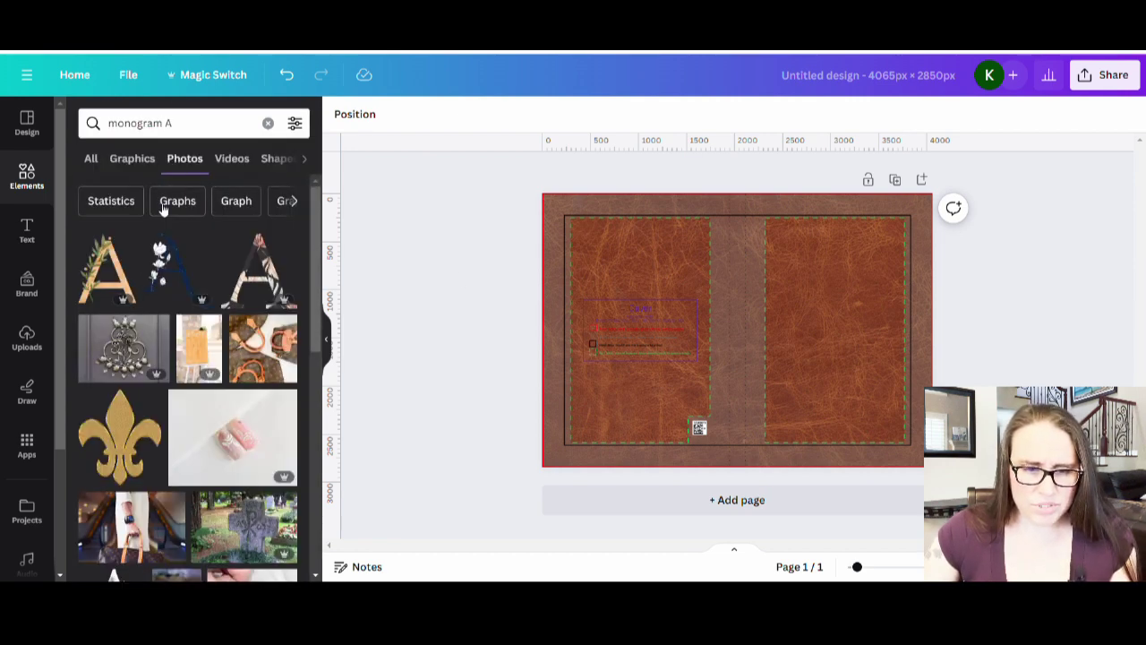
click(136, 161)
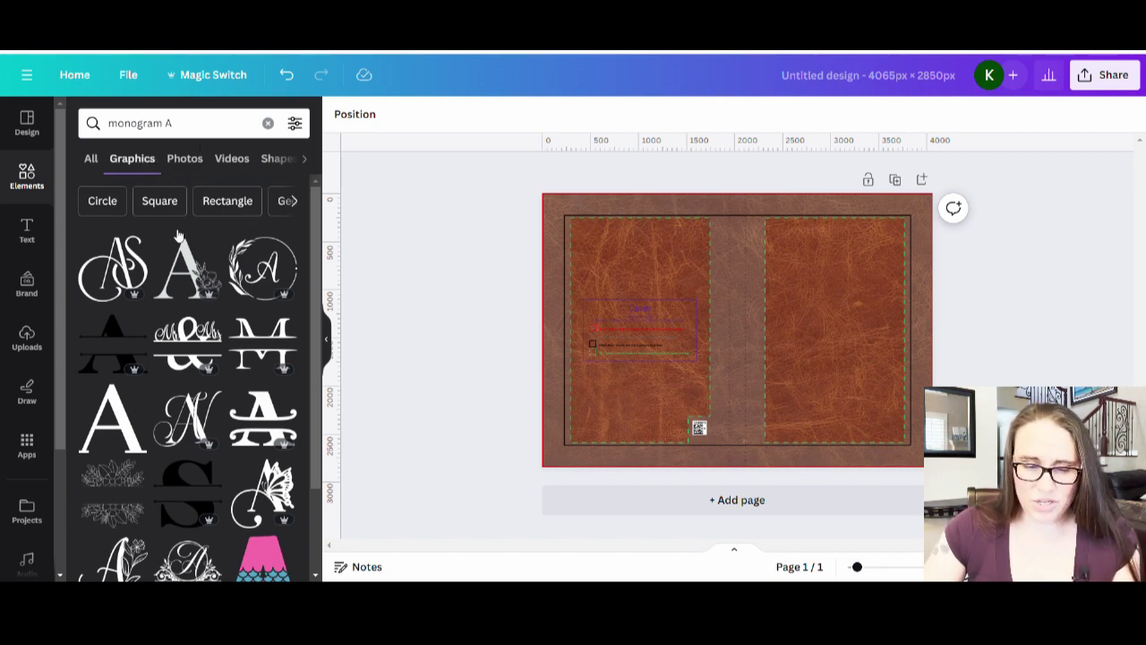
Add the floral A monogram and place it on the right, front-cover half
scroll(224, 268, down, 1)
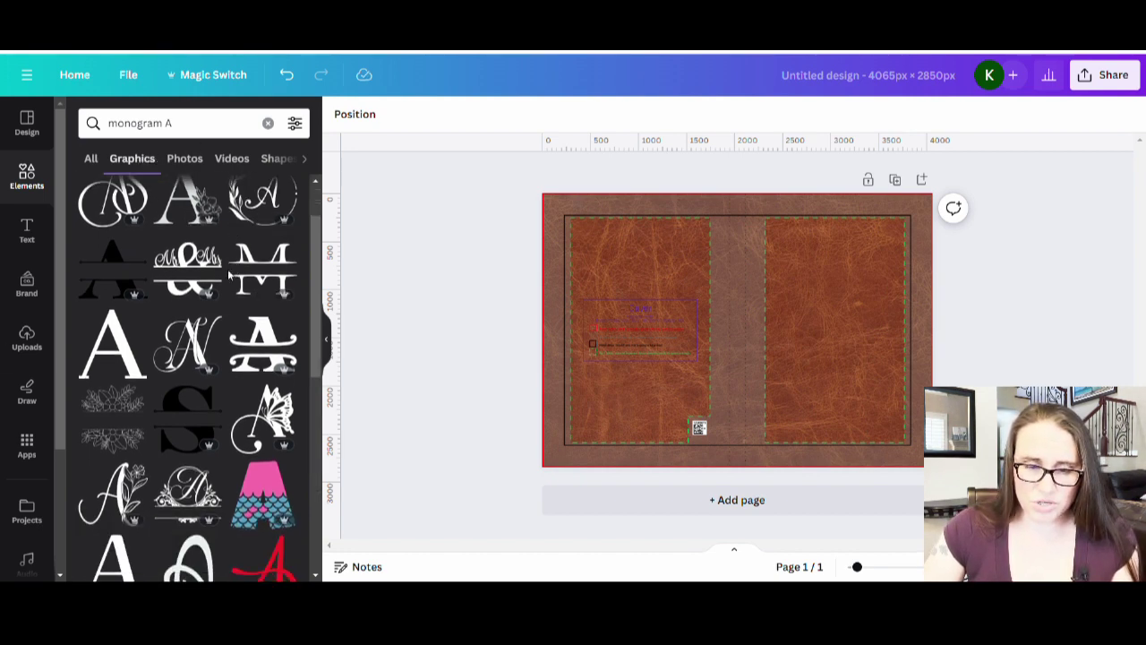
scroll(229, 276, down, 2)
scroll(218, 389, up, 2)
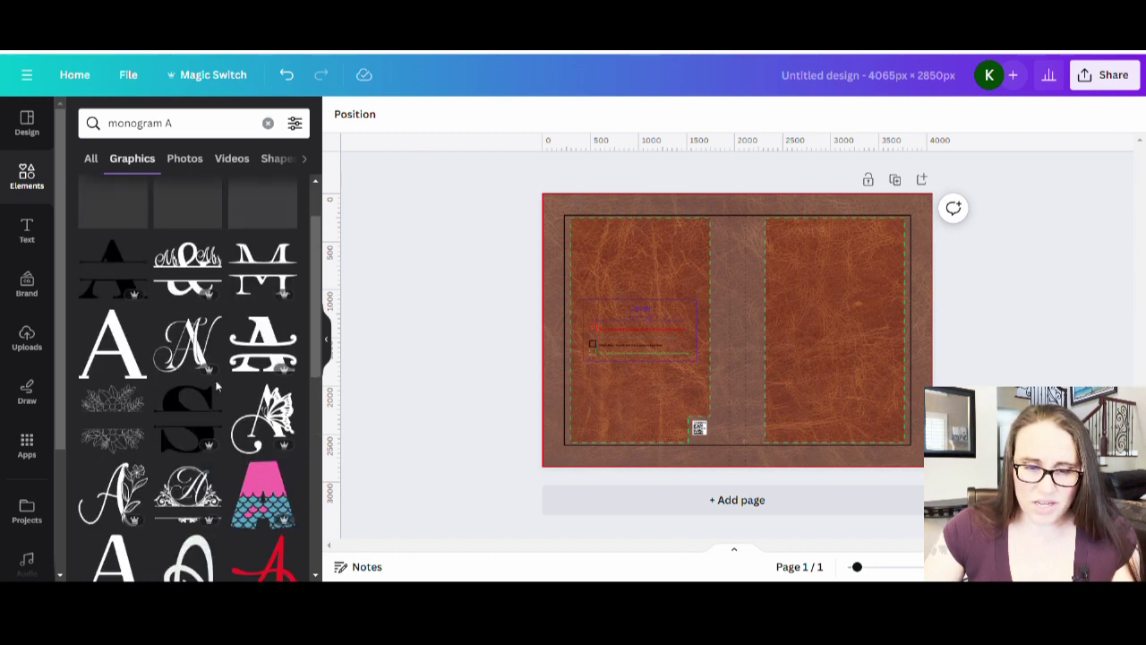
scroll(218, 385, down, 1)
scroll(252, 261, down, 1)
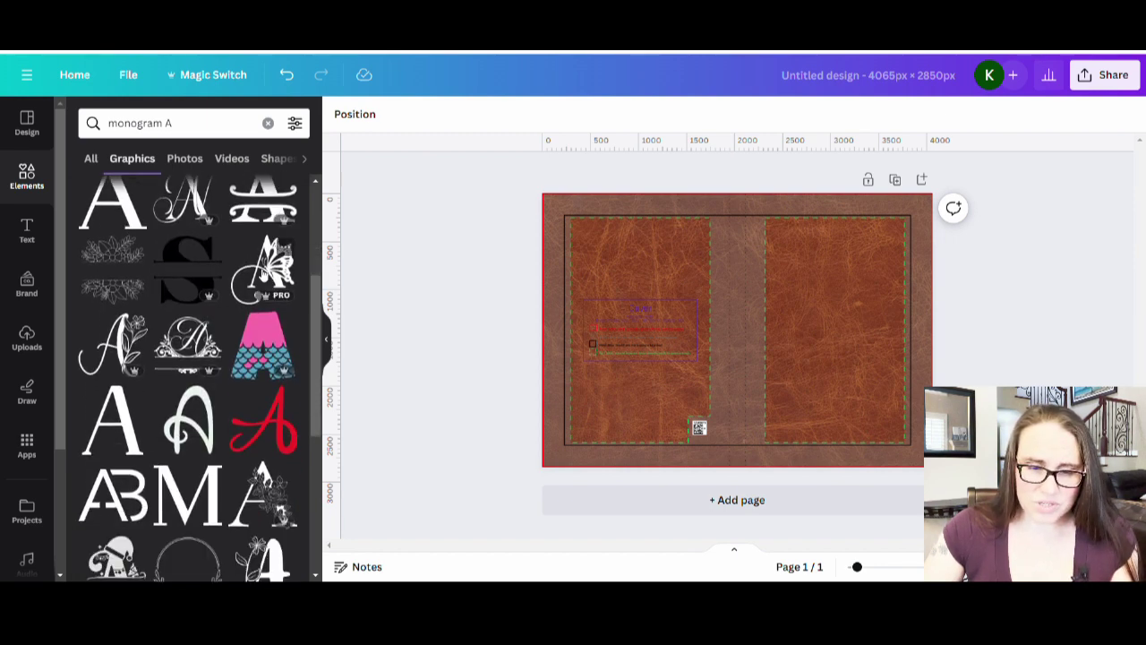
scroll(242, 265, down, 1)
scroll(201, 278, up, 1)
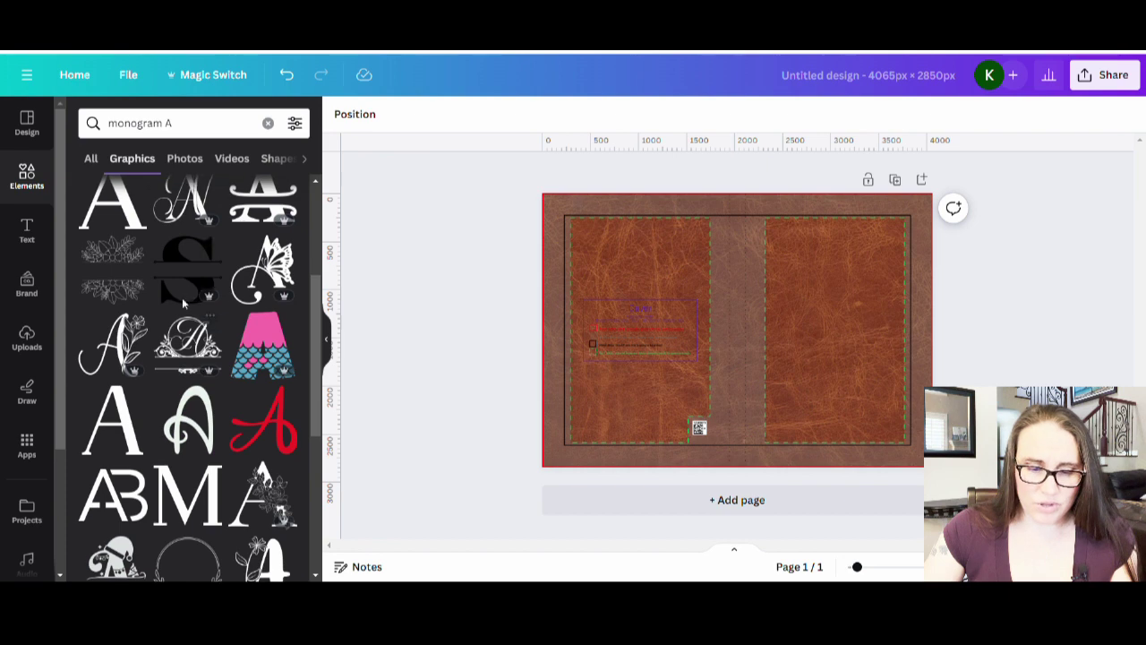
scroll(168, 306, down, 3)
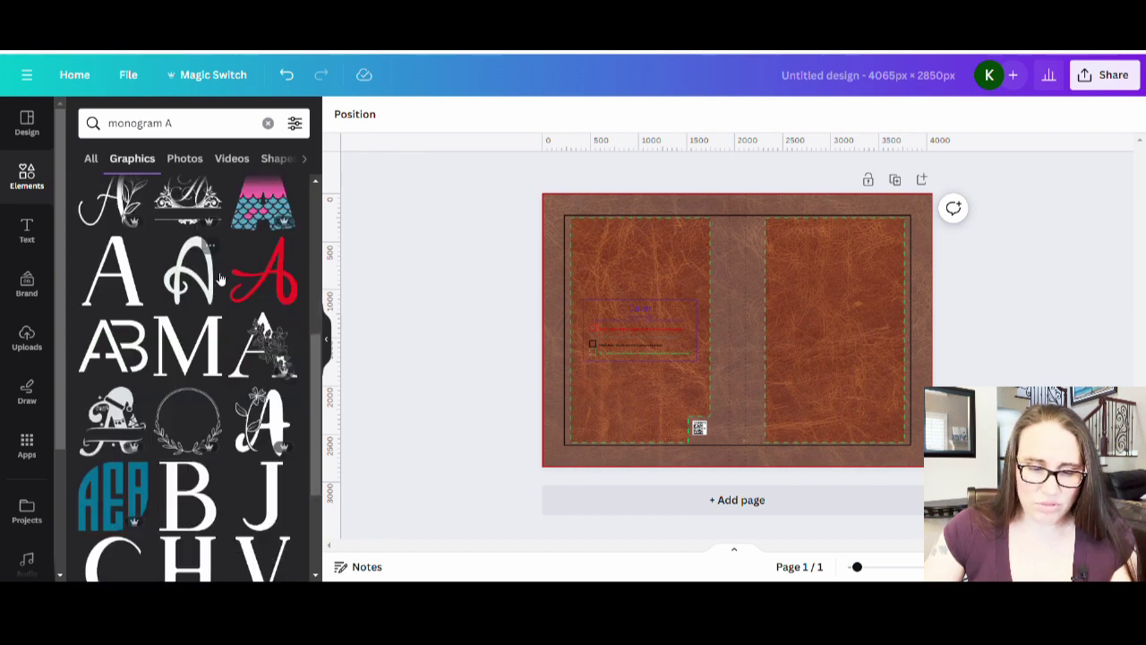
scroll(206, 314, down, 5)
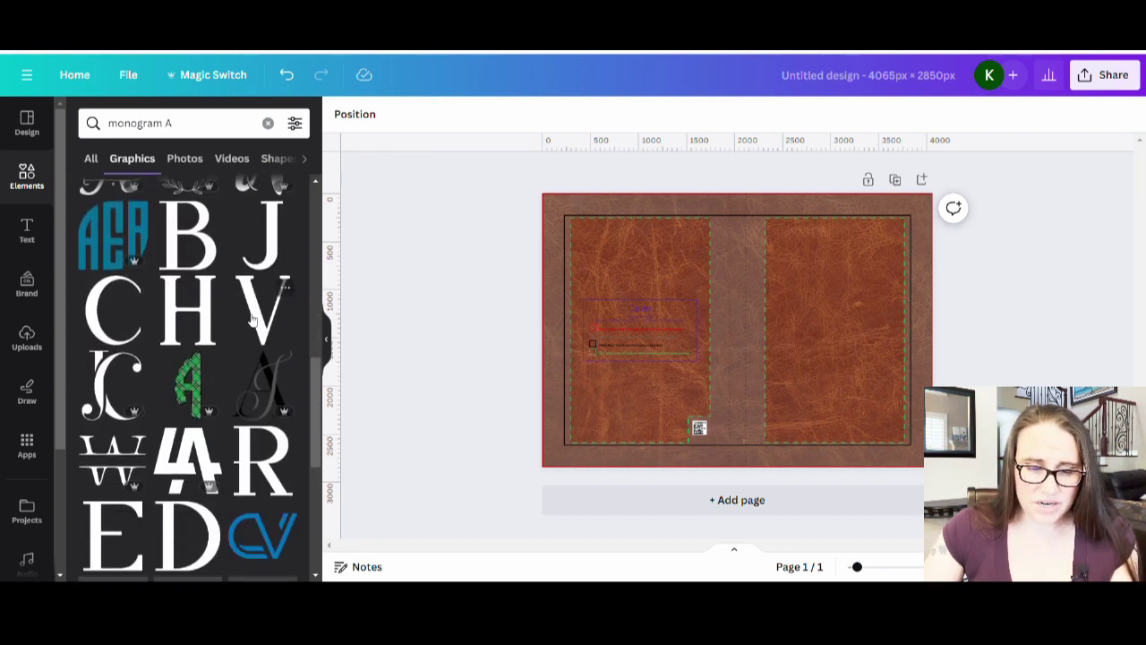
scroll(170, 309, down, 2)
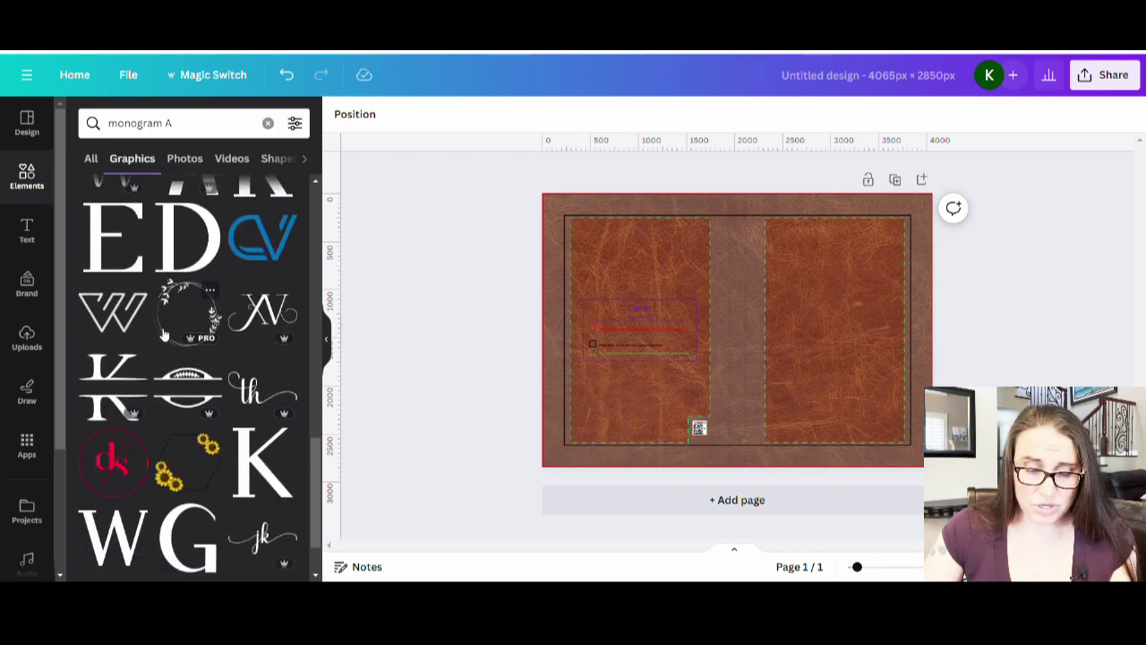
scroll(202, 494, down, 1)
scroll(179, 447, down, 5)
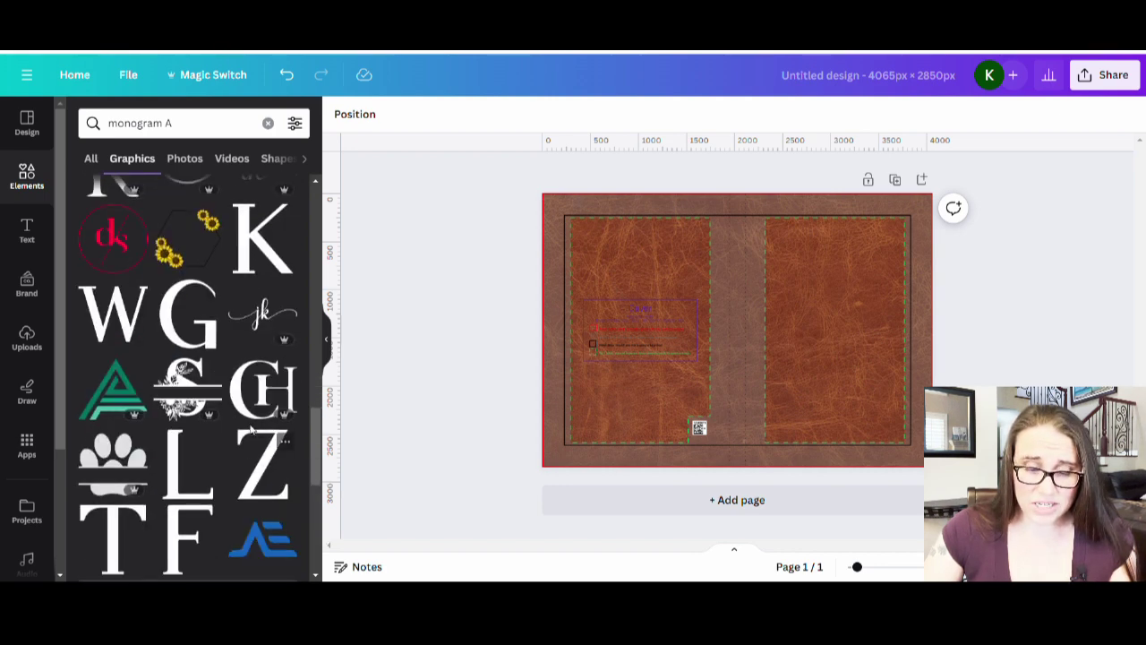
scroll(205, 408, down, 5)
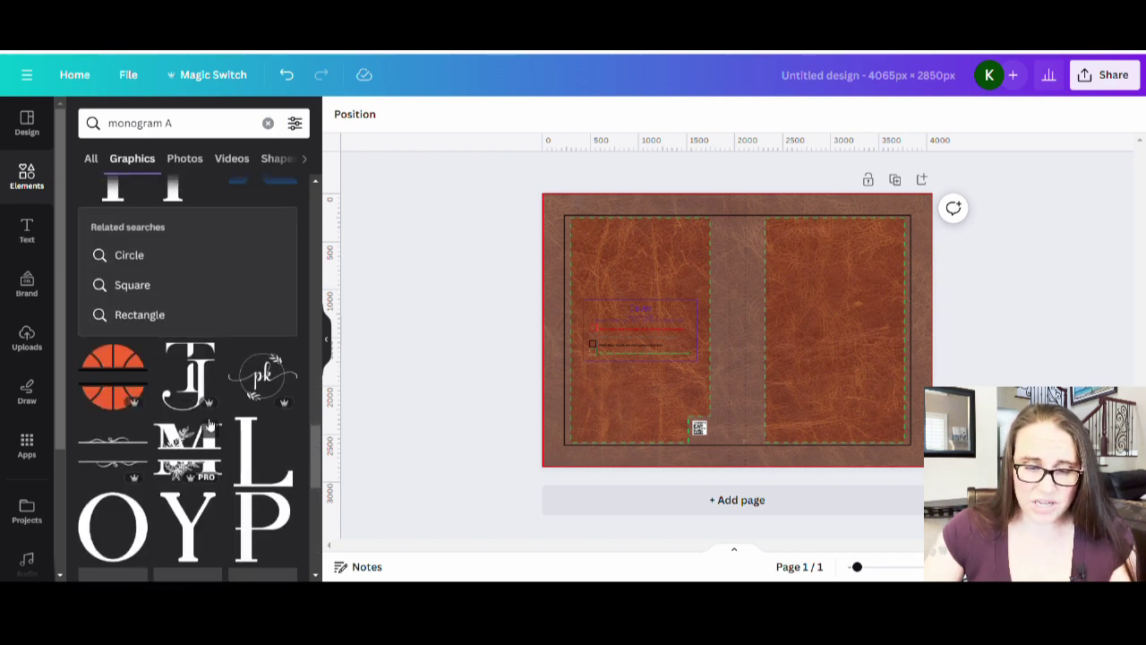
scroll(150, 333, down, 6)
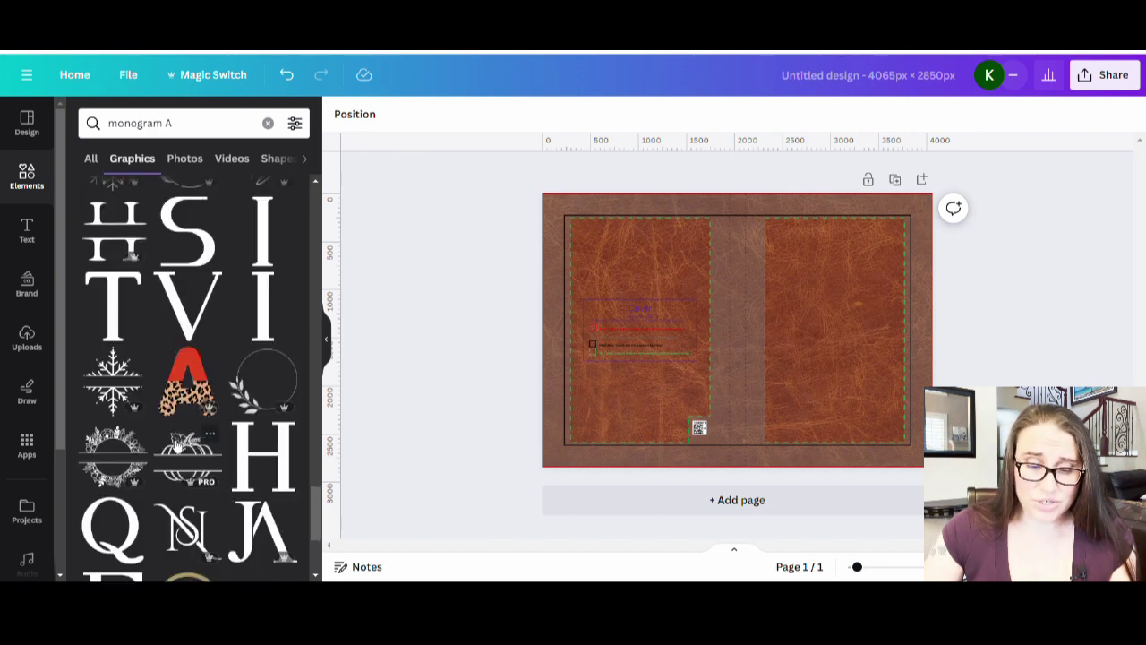
scroll(227, 462, down, 10)
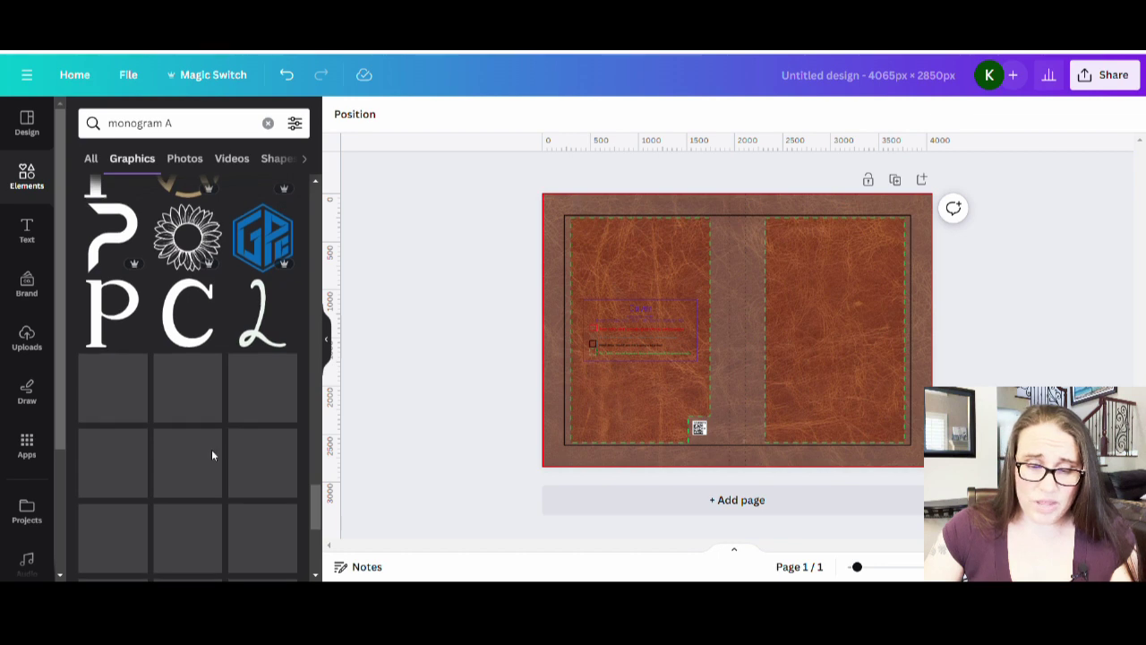
scroll(219, 444, up, 5)
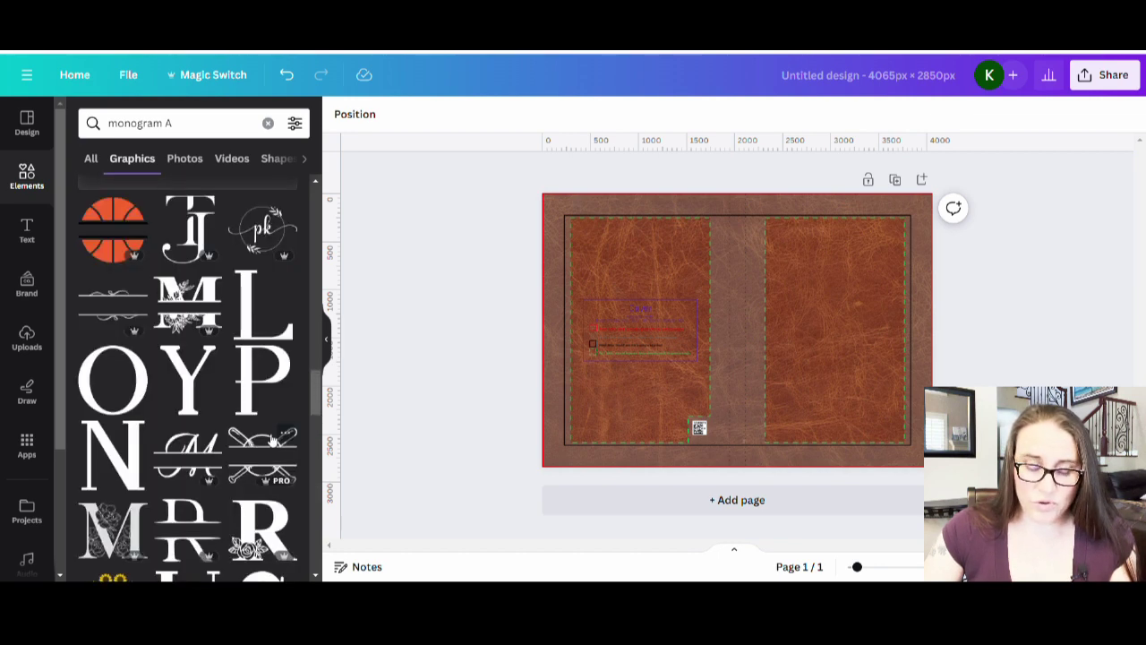
scroll(271, 441, up, 2)
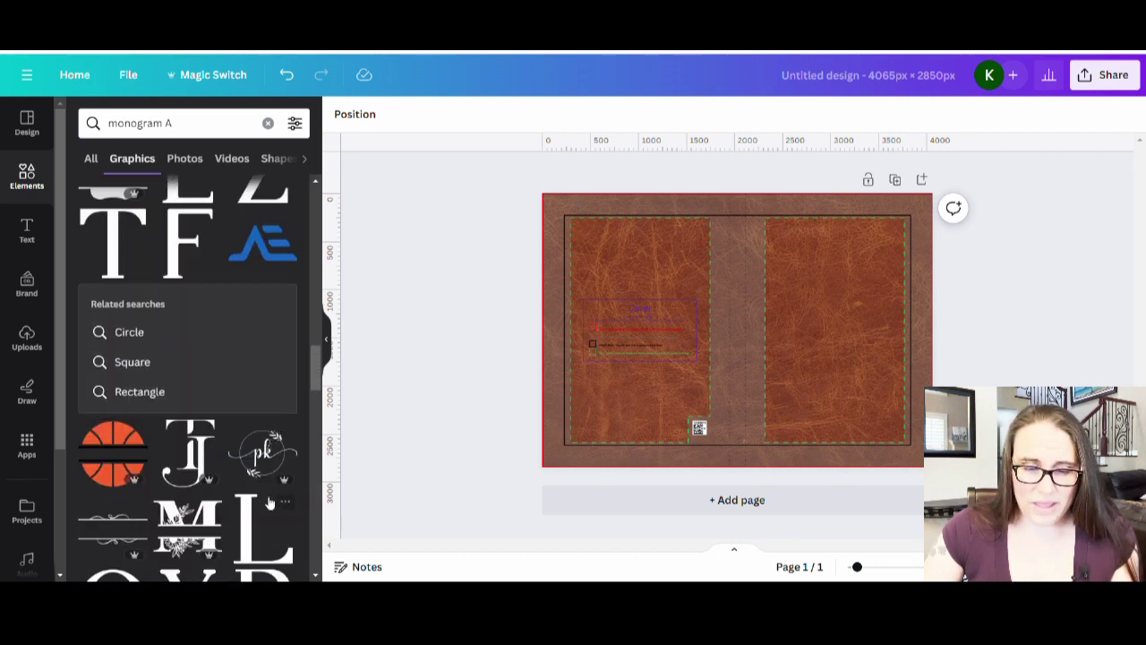
scroll(272, 503, up, 5)
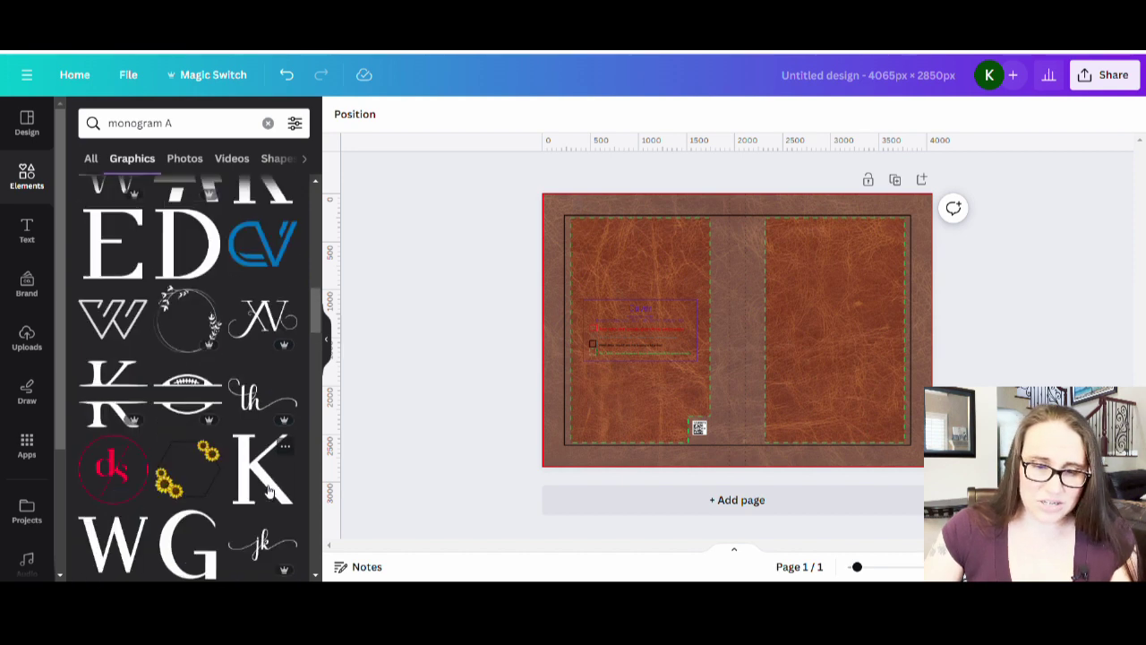
scroll(268, 490, up, 6)
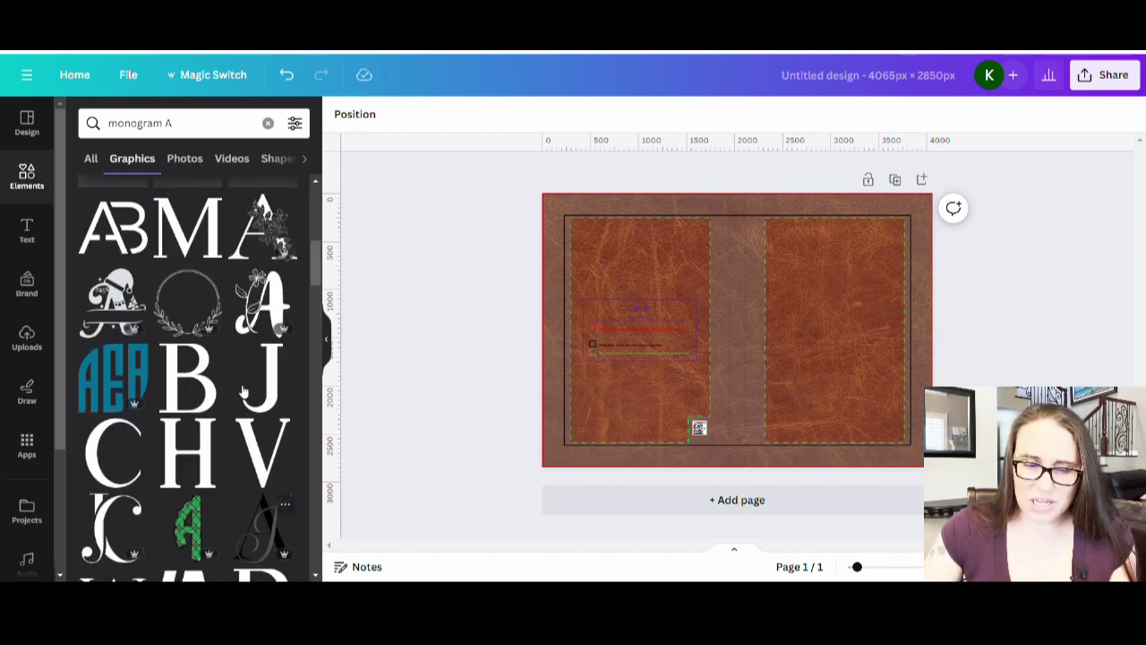
scroll(244, 391, up, 3)
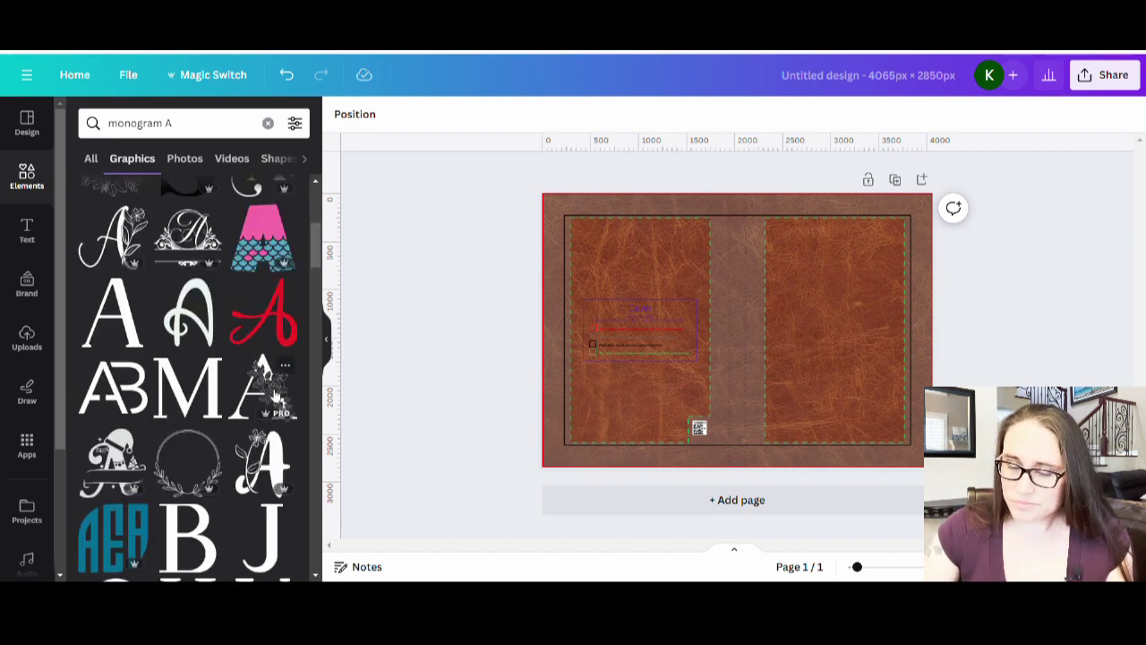
click(274, 390)
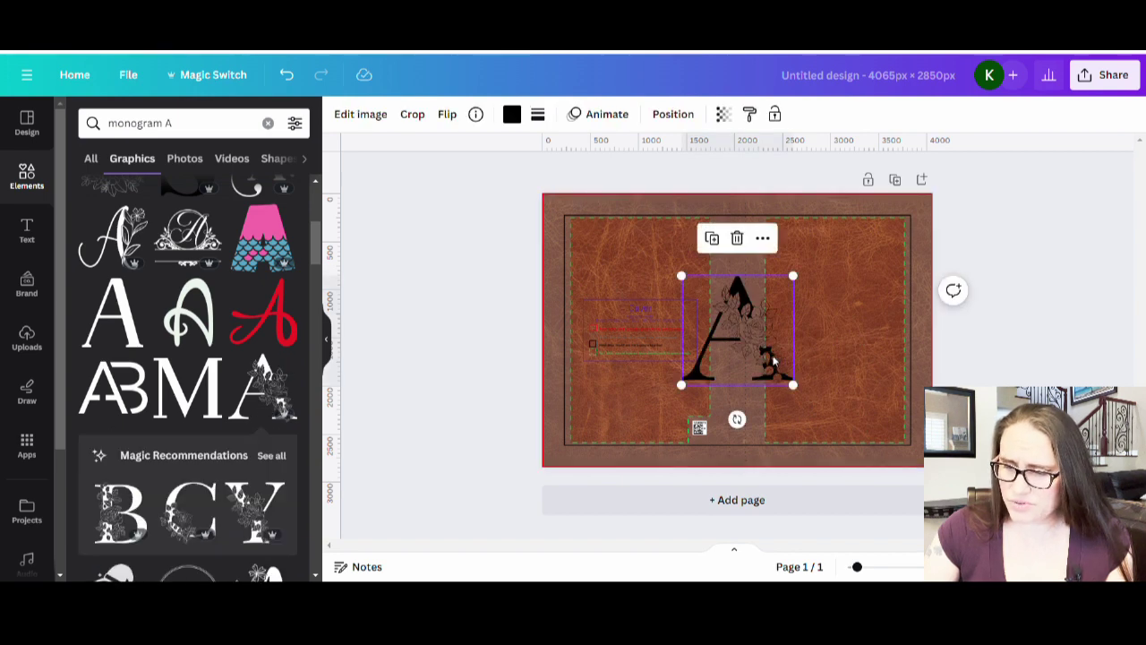
drag(762, 361, 862, 360)
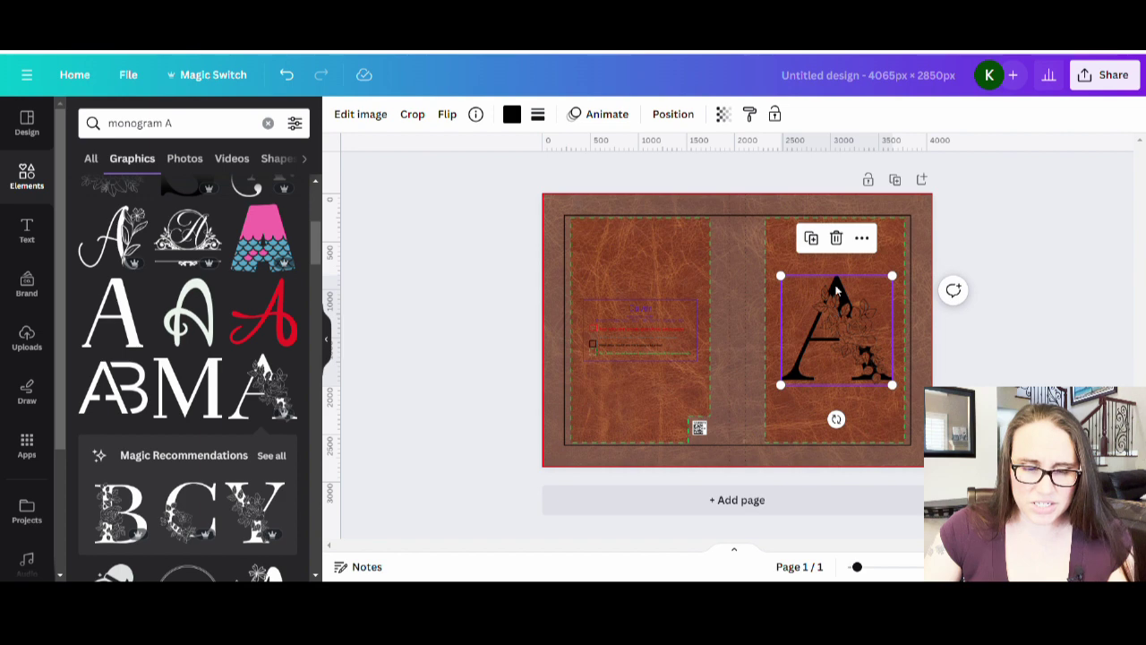
Change the Elements search to 'floral' graphics
scroll(224, 342, up, 1)
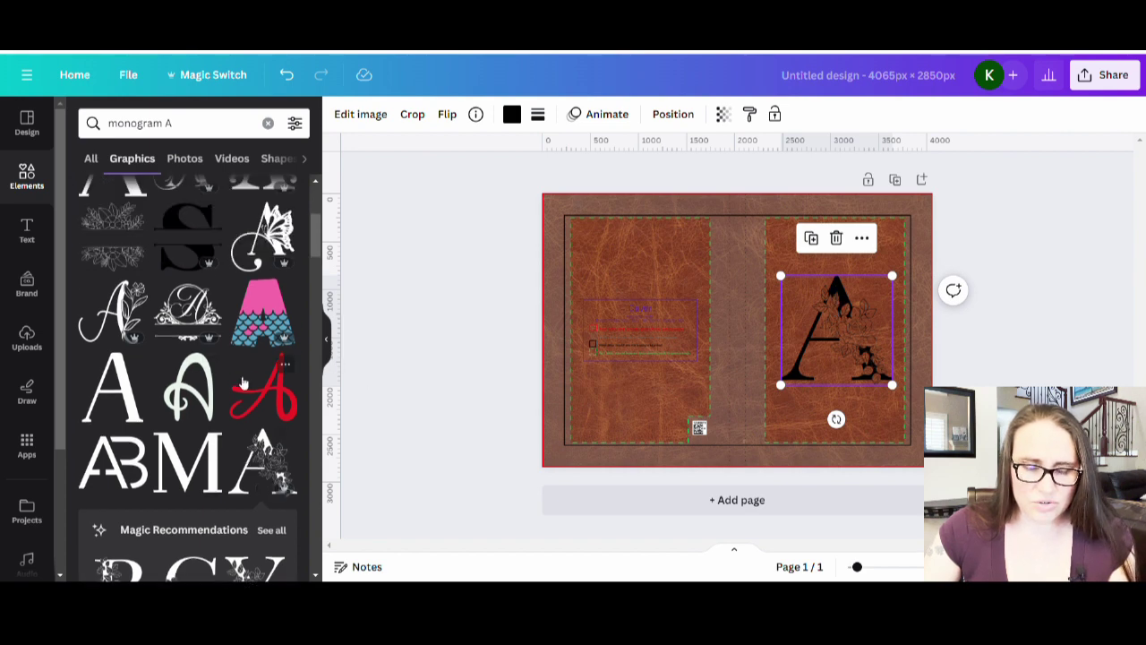
drag(163, 125, 101, 125)
text(floral)
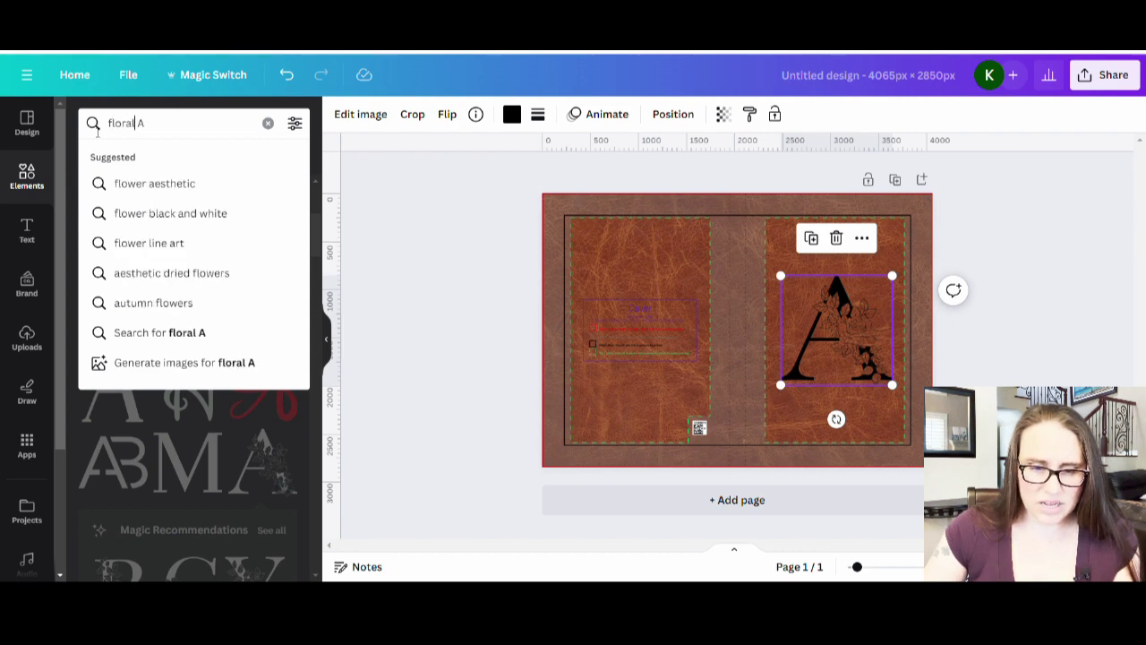
key(Return)
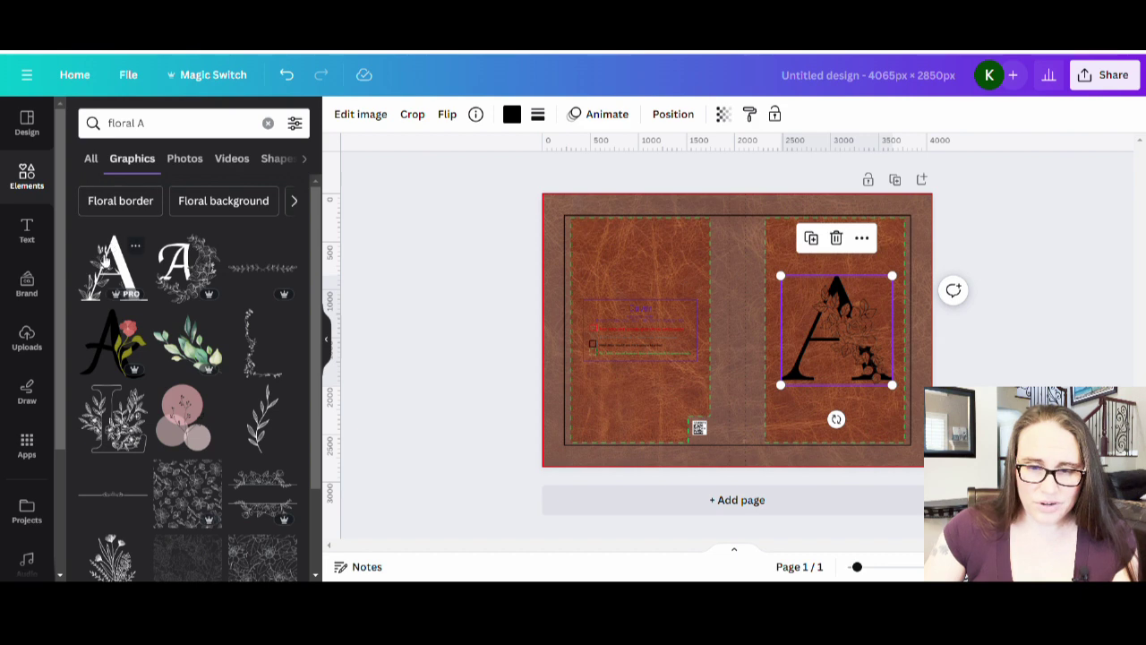
Browse the floral results, then search Elements for 'gold flower'
scroll(227, 315, down, 10)
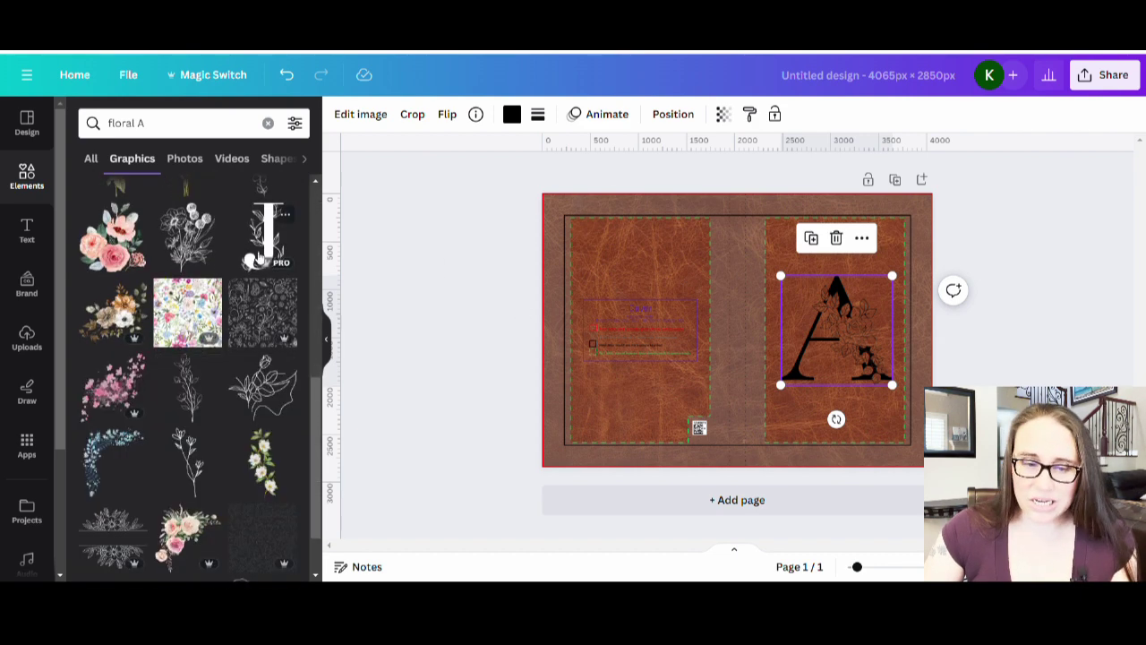
scroll(226, 315, down, 2)
click(106, 123)
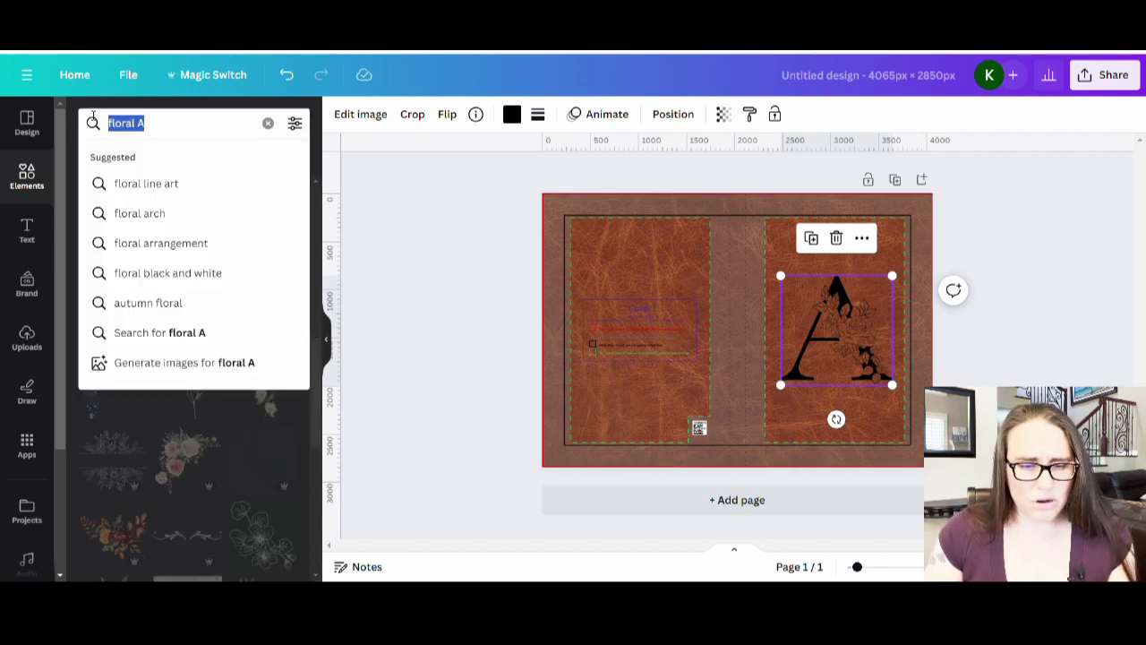
text(gold flower)
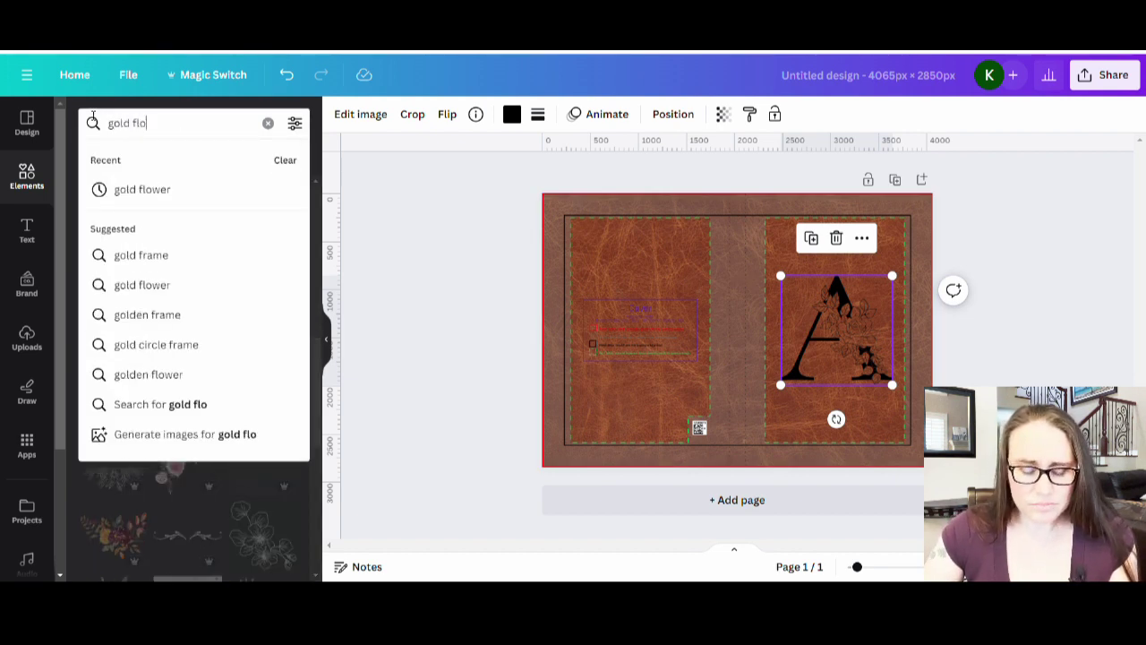
key(Return)
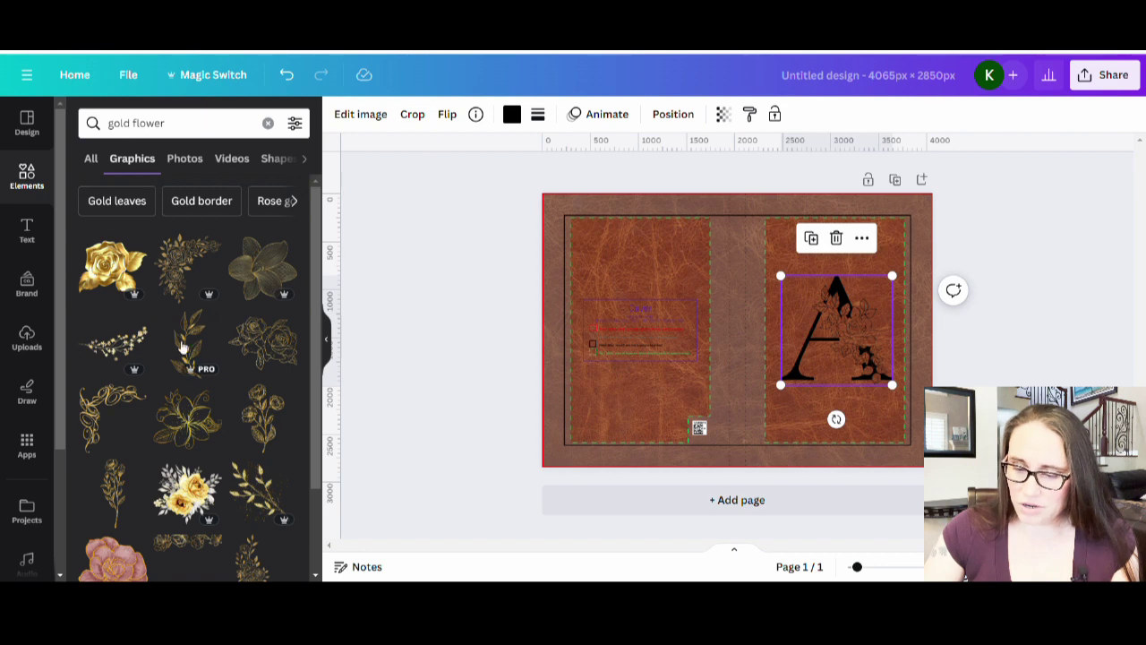
Add the gold line-art flower, shrink it, and place it on the back-cover half
click(265, 418)
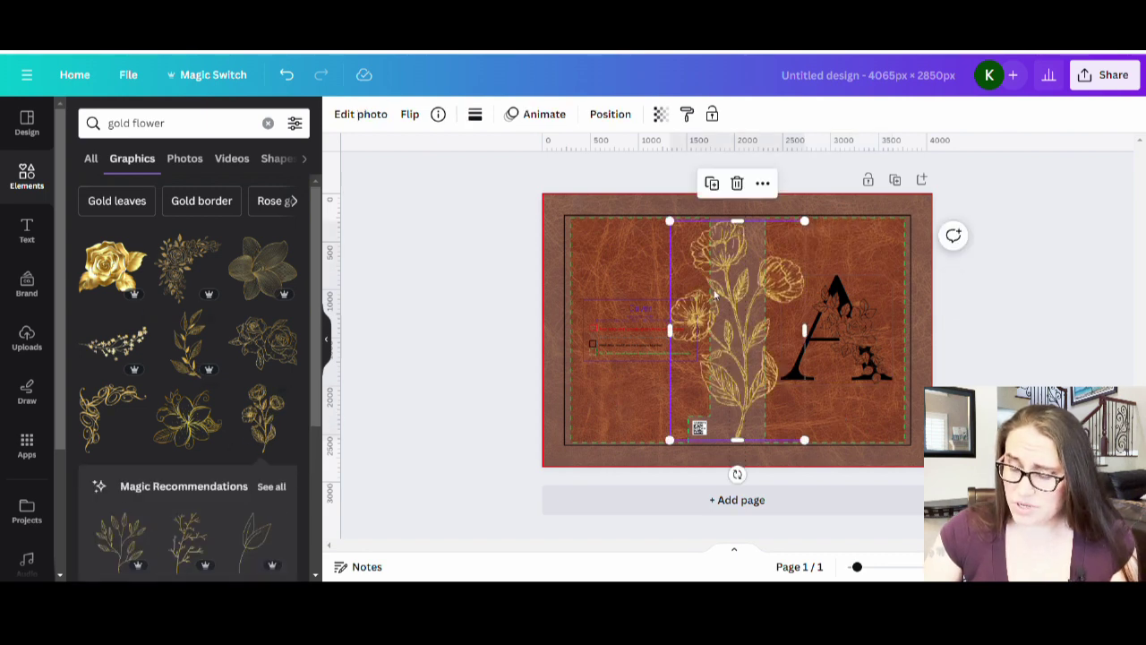
drag(804, 220, 757, 292)
drag(724, 384, 649, 349)
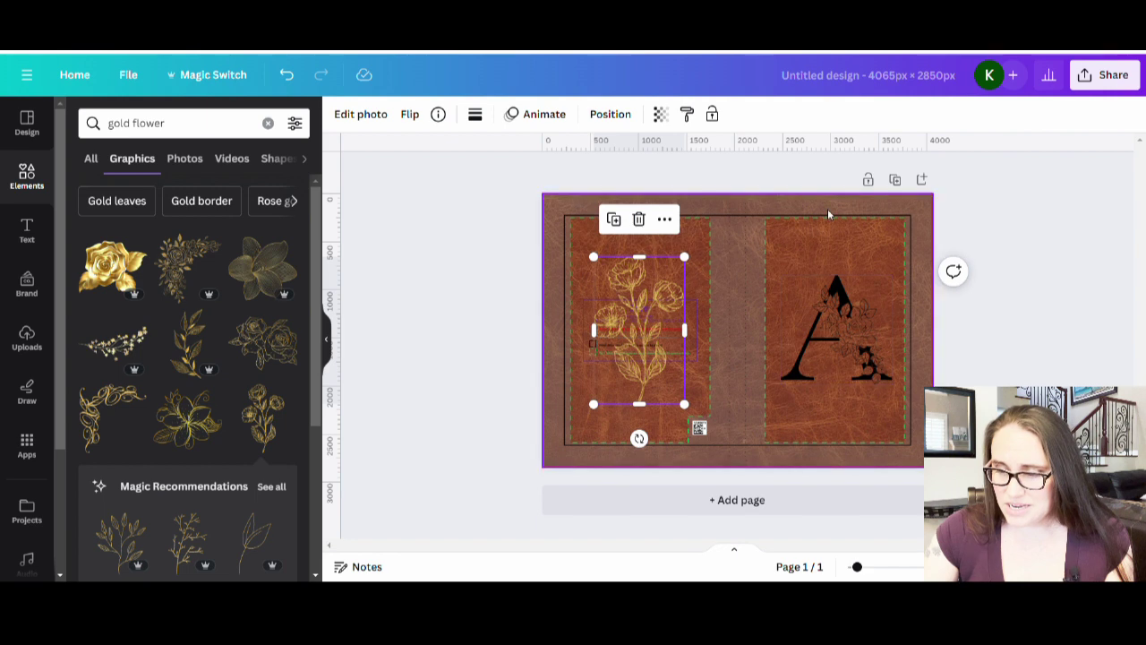
Make the floral A slightly smaller and nudge it lower
click(802, 367)
drag(788, 391, 794, 374)
drag(850, 325, 851, 336)
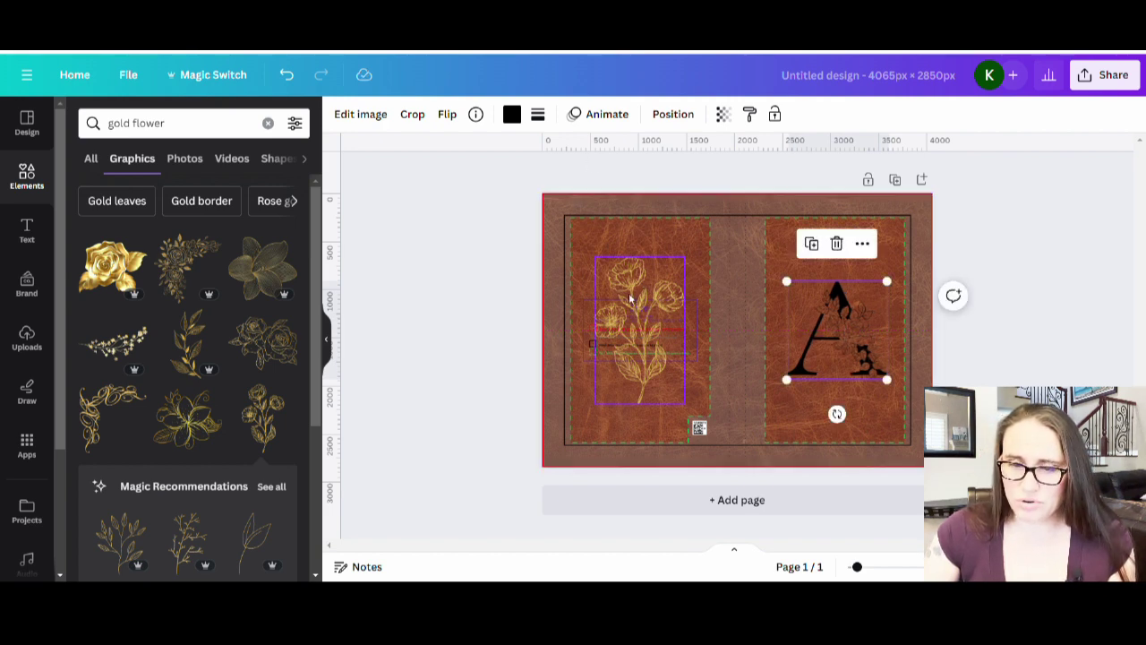
Recolour the floral monogram A with the second gold shade from Photo colors
click(511, 116)
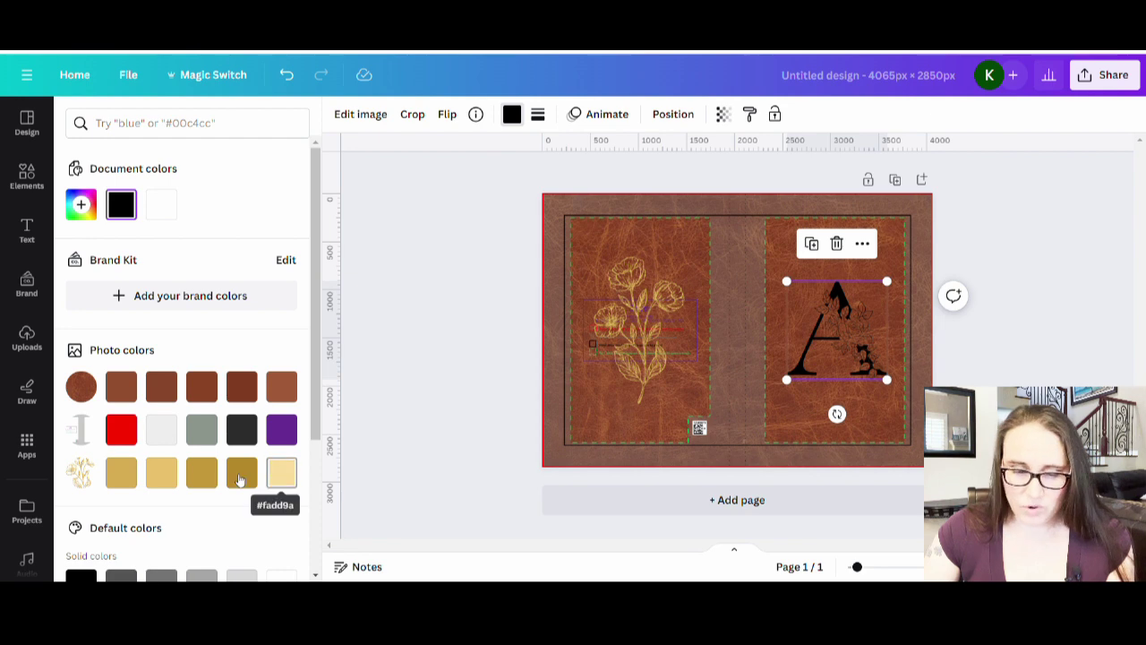
click(174, 482)
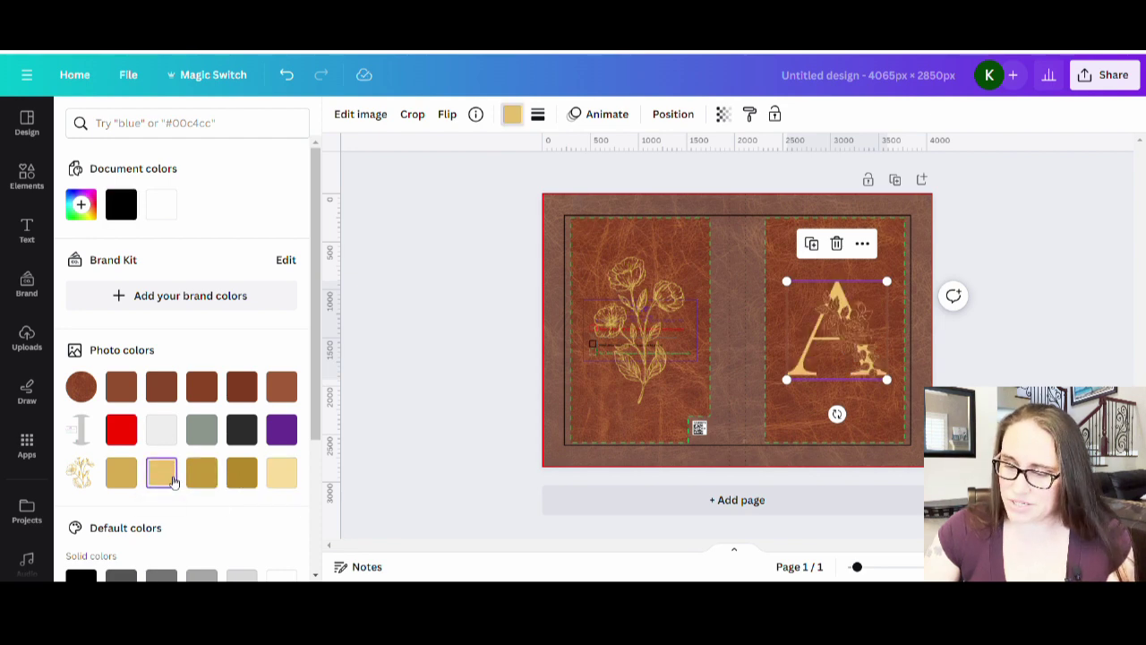
click(122, 475)
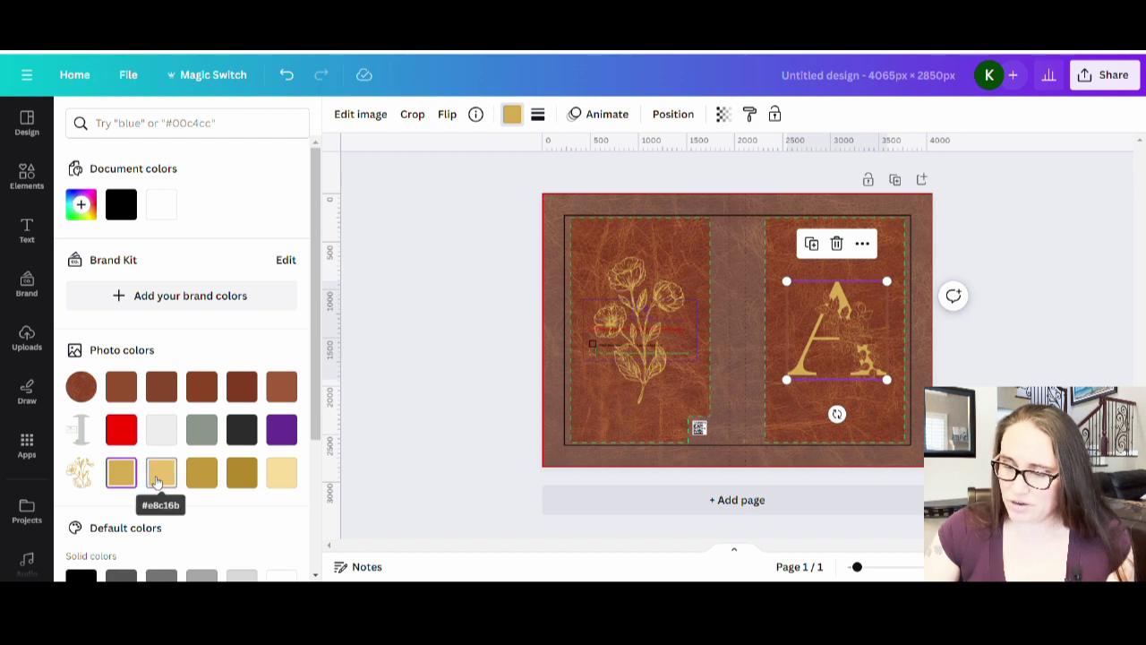
click(159, 480)
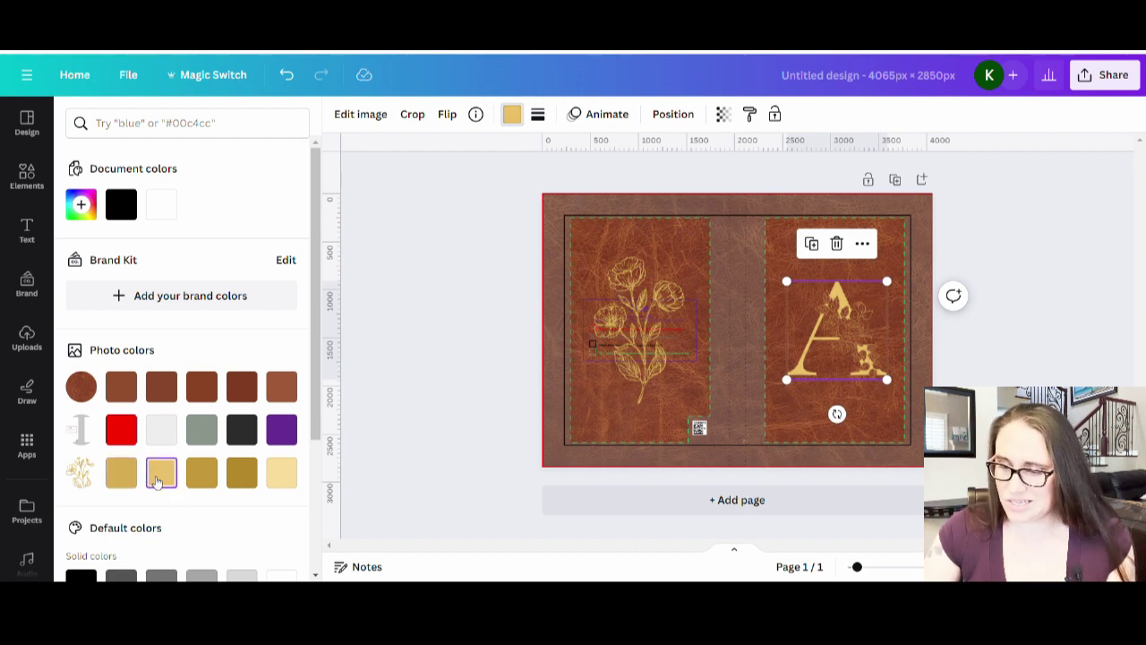
click(132, 475)
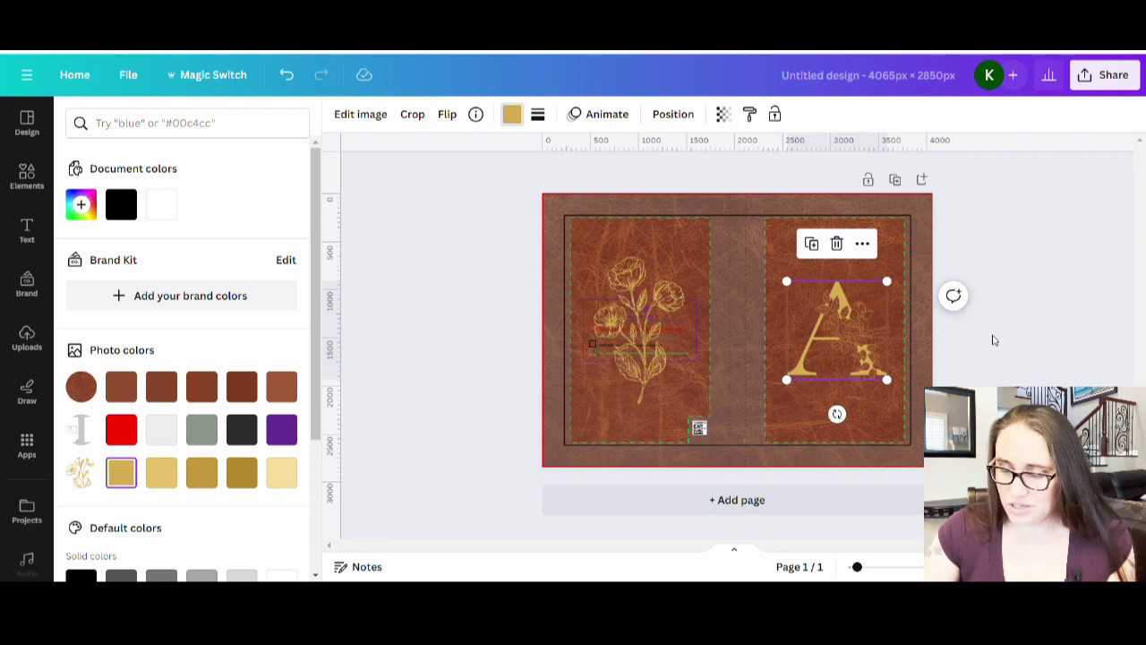
key(Escape)
click(1004, 373)
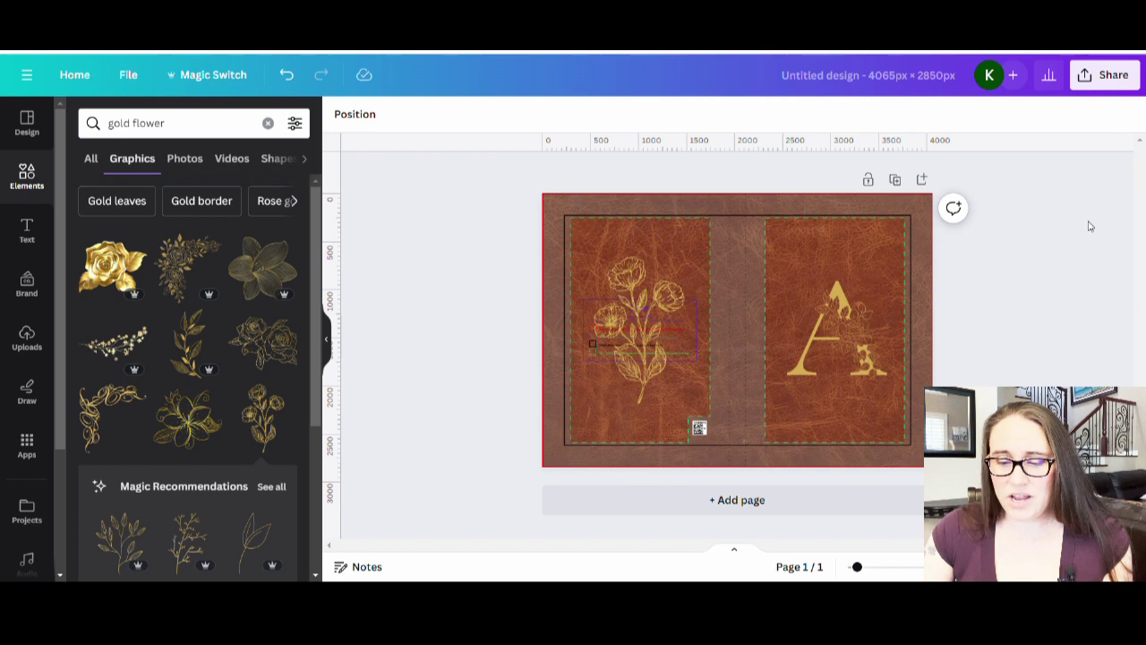
Delete the template guide overlay and title the design 'A journal'
click(729, 316)
key(Delete)
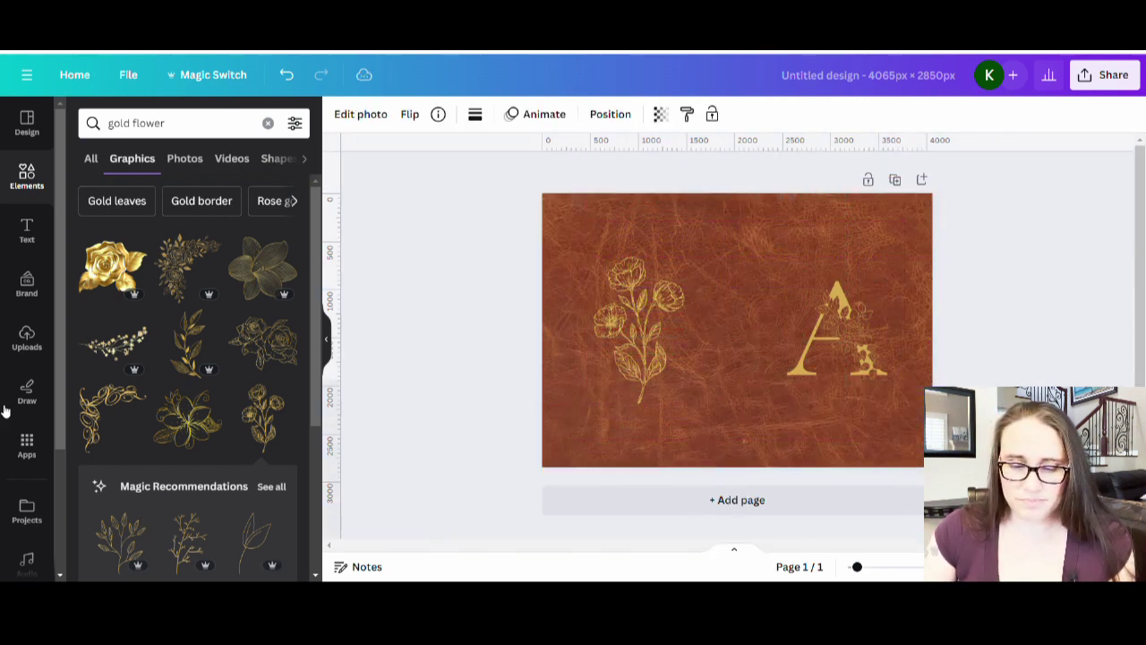
click(326, 339)
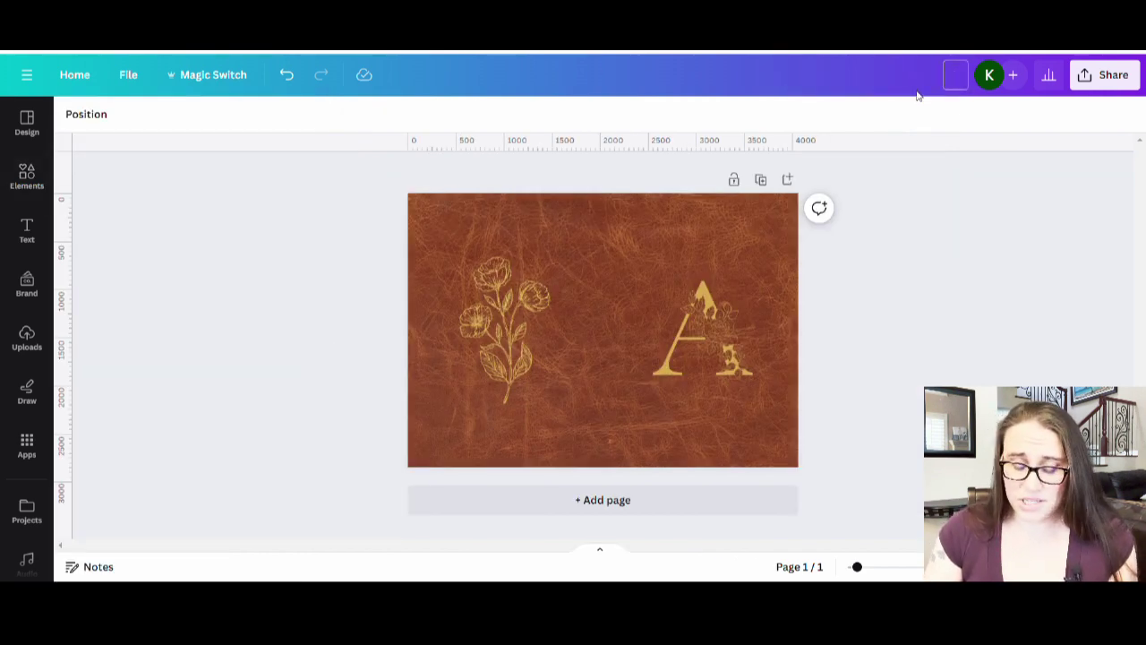
text(A jour)
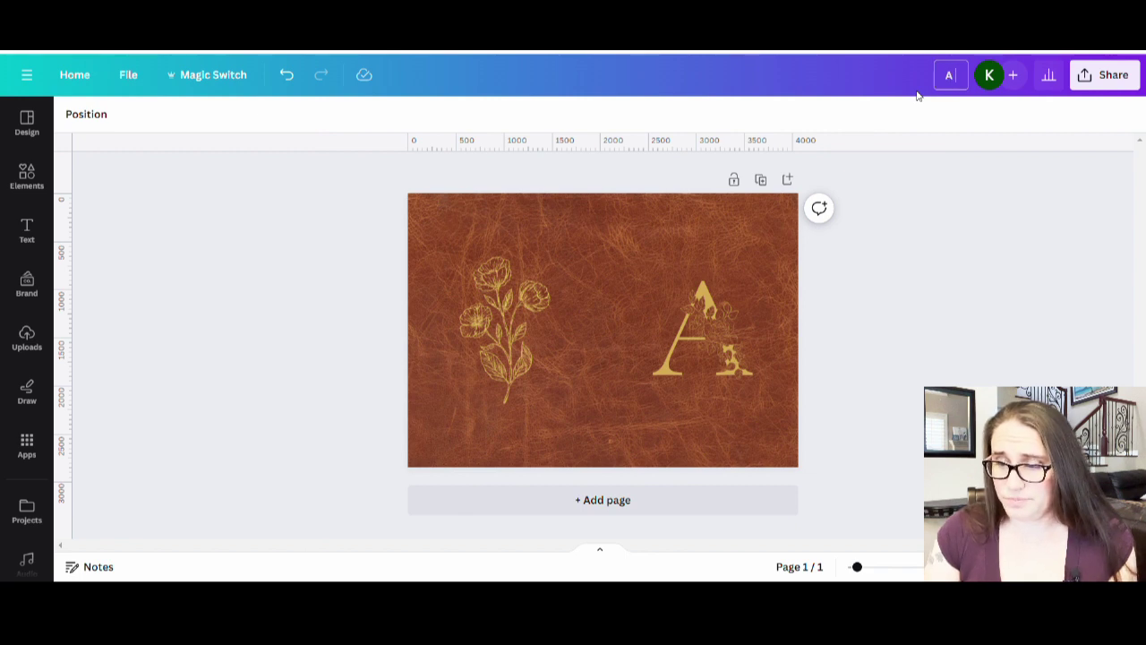
text(nal)
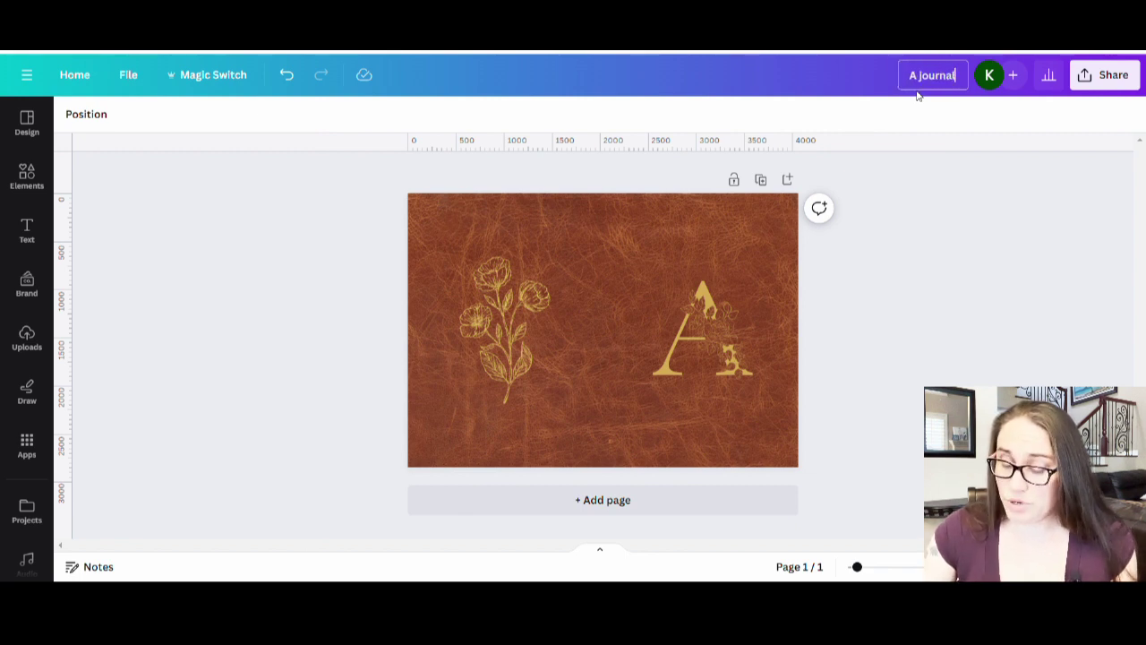
Download the 'A journal' cover as a PNG via Share > Download
click(1105, 74)
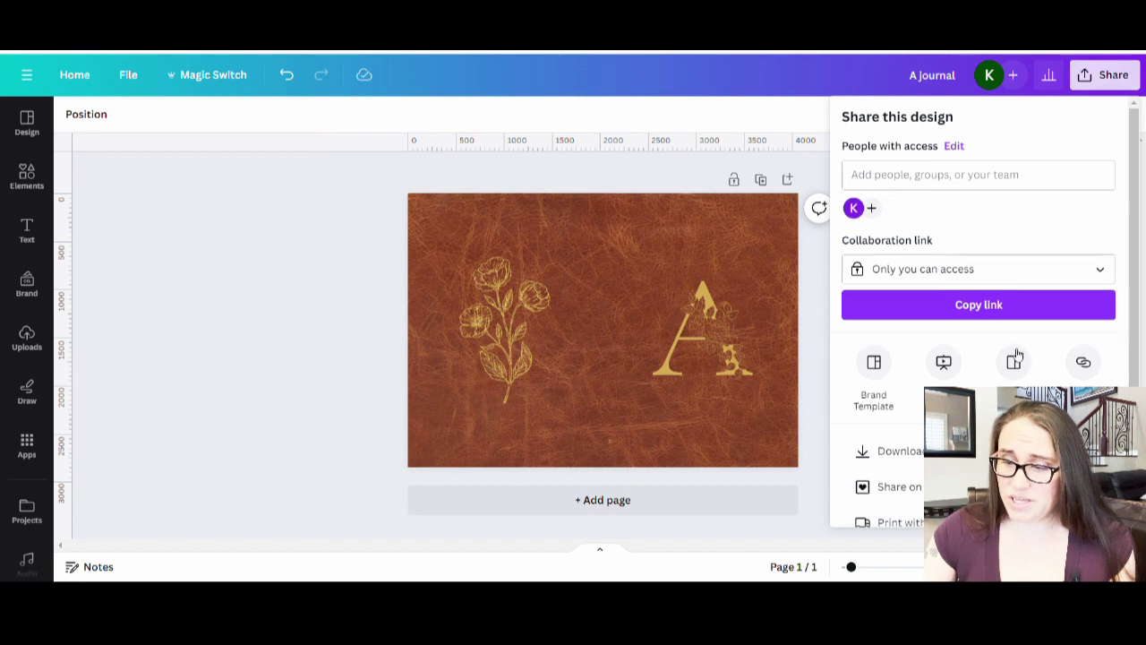
click(891, 451)
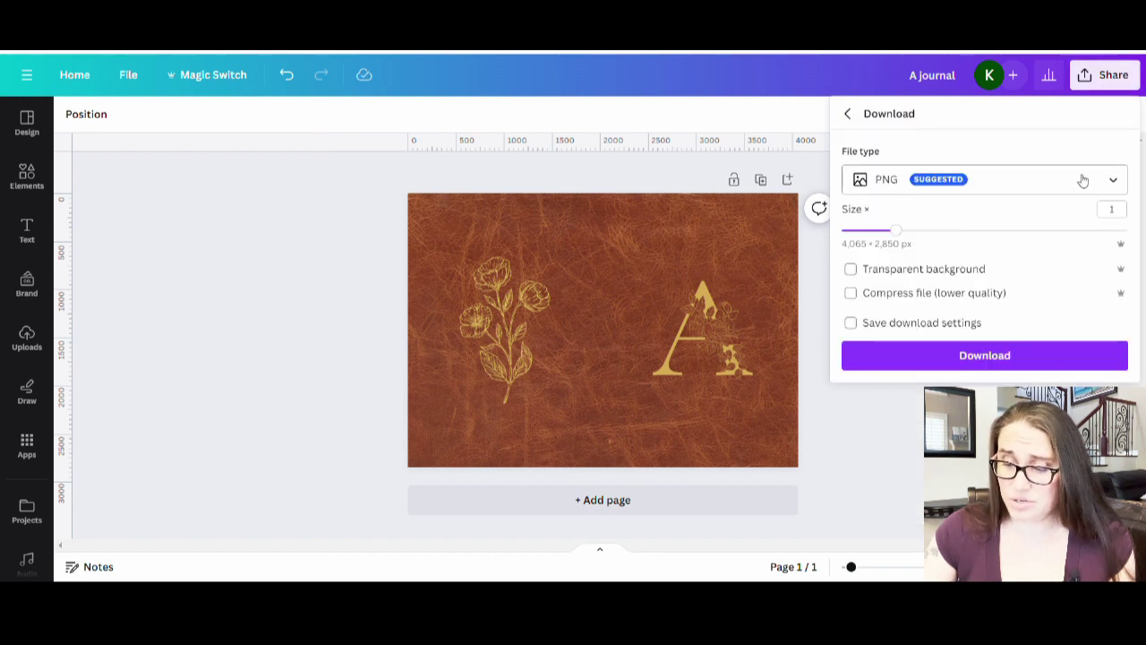
click(930, 358)
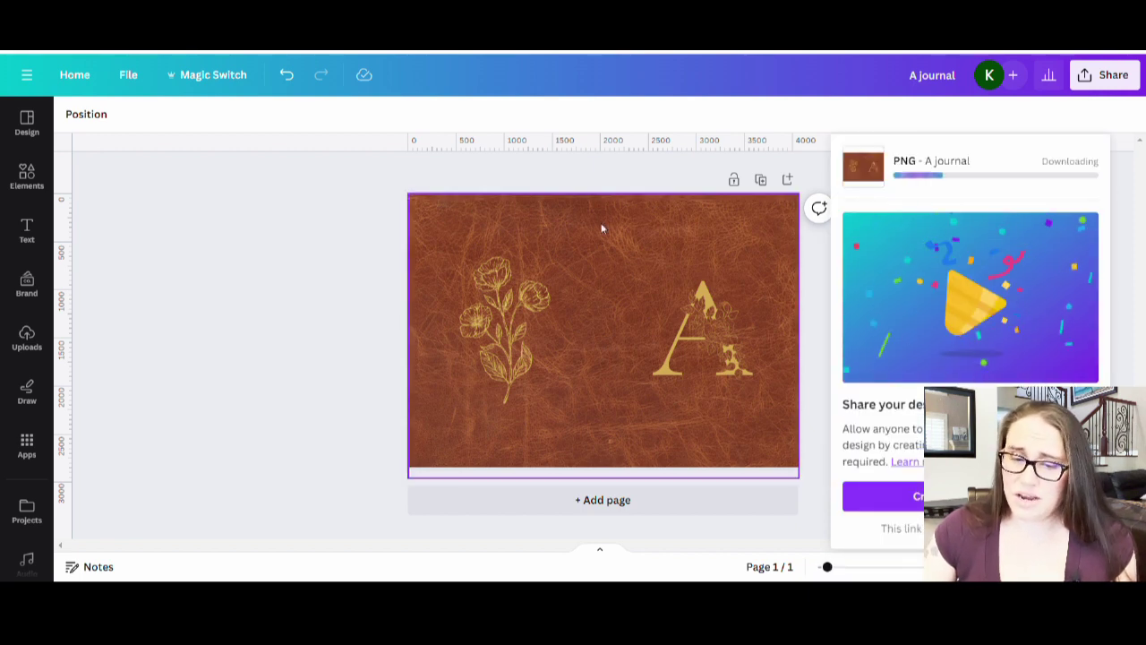
click(222, 270)
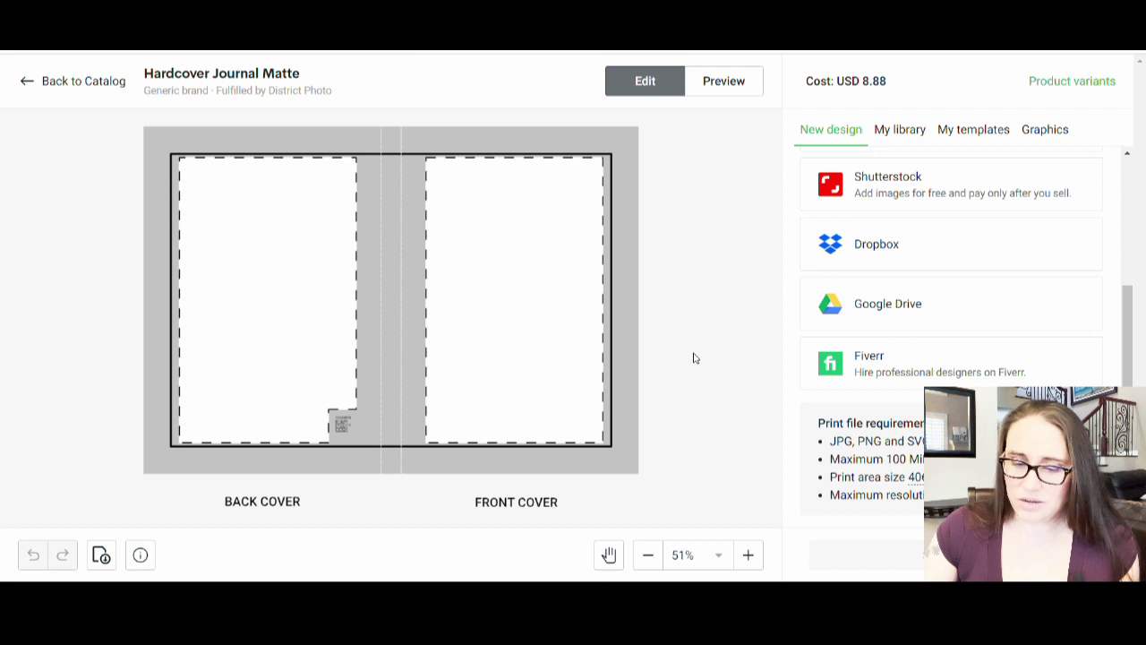
Scroll the Printify Hardcover Journal Matte editor to review the cover print areas
scroll(777, 368, up, 3)
scroll(541, 405, down, 4)
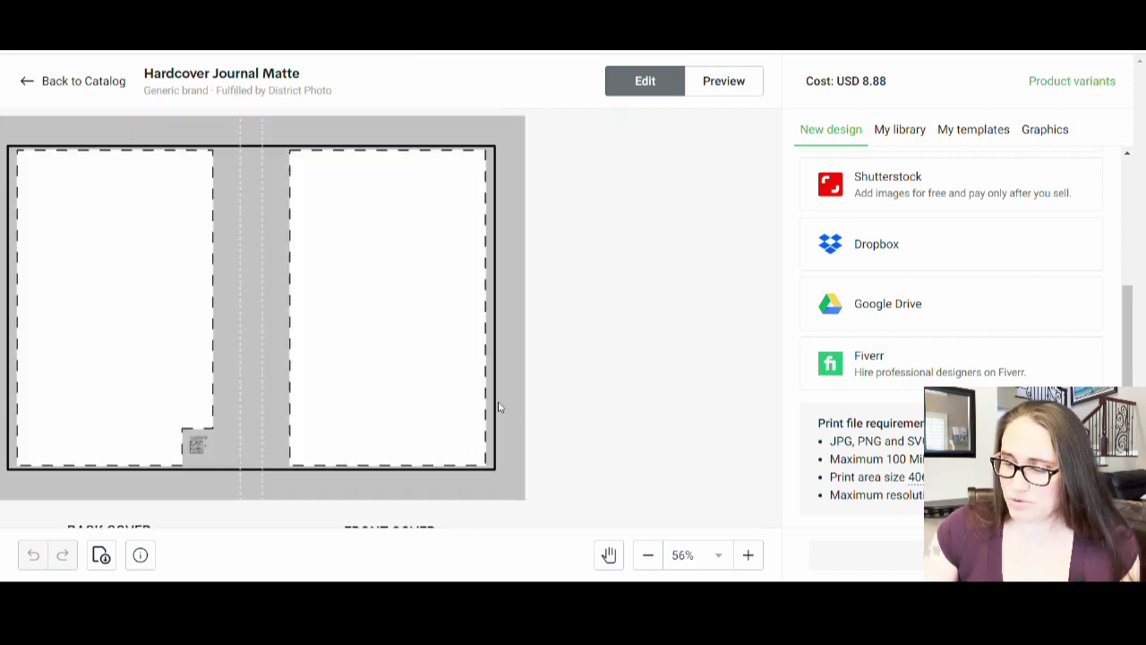
scroll(1011, 307, up, 2)
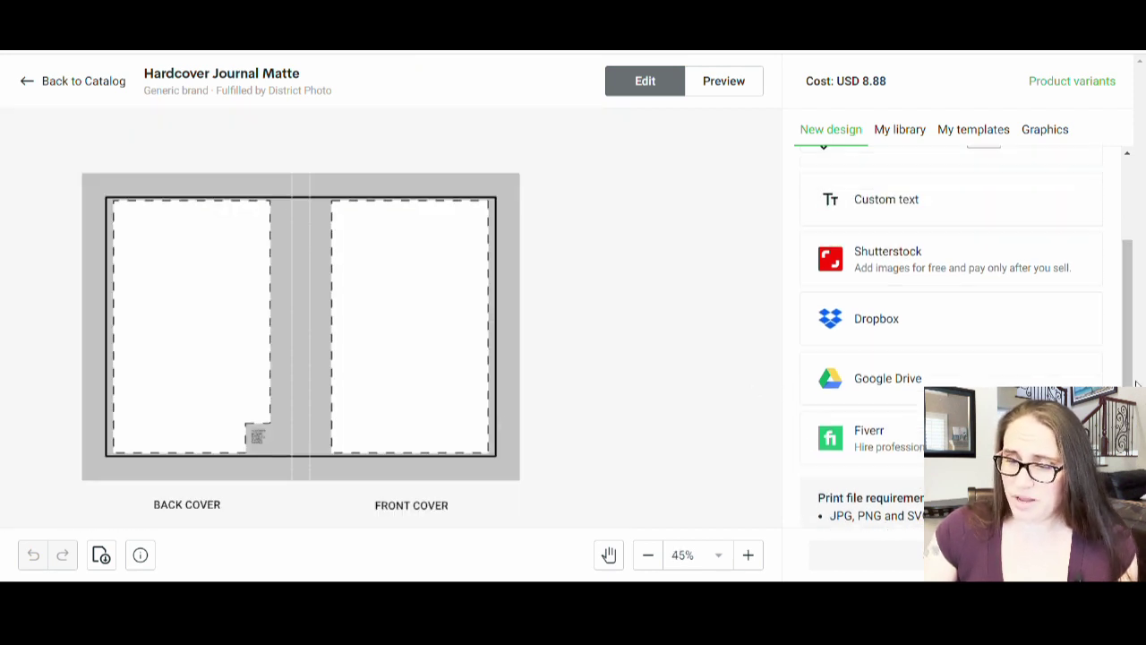
scroll(1011, 308, up, 3)
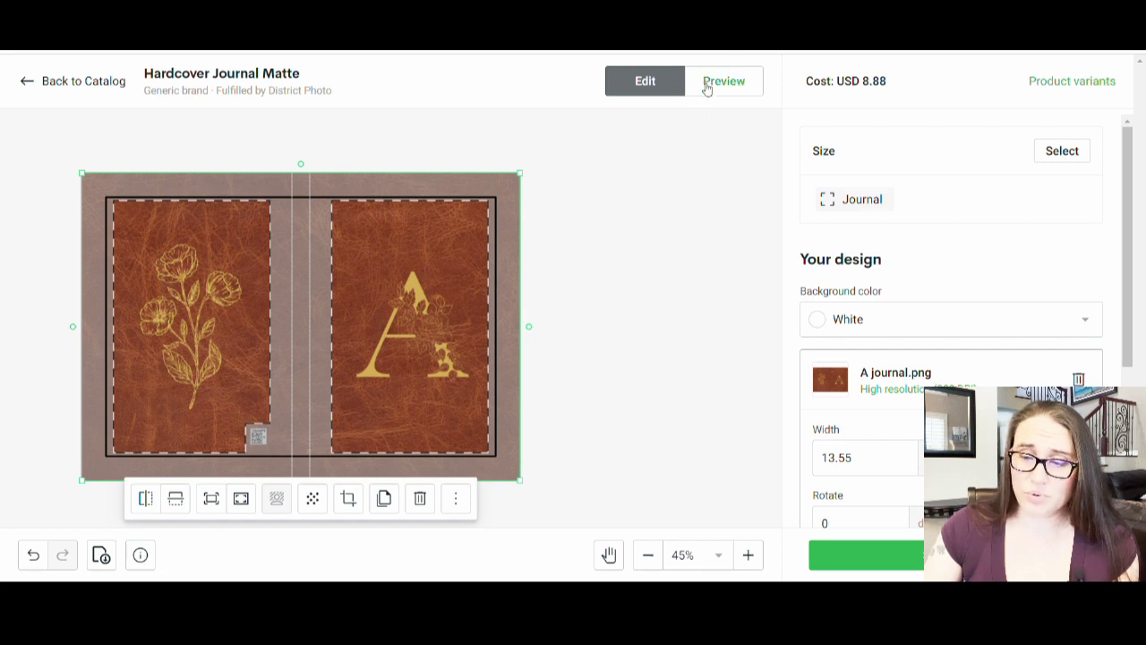
click(739, 88)
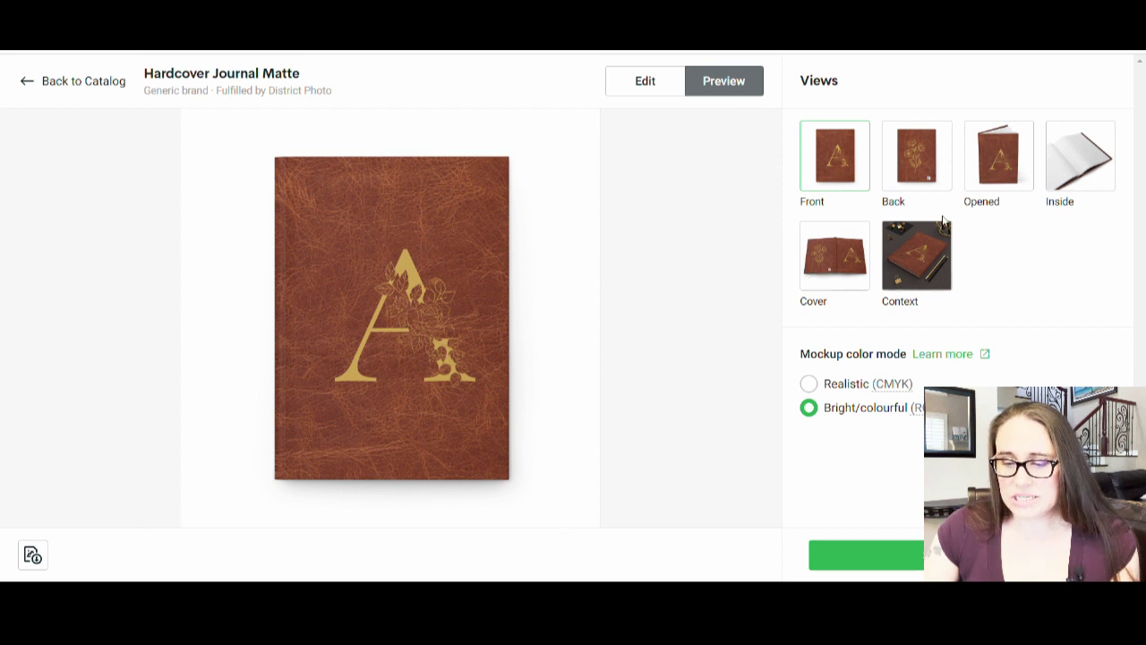
click(853, 255)
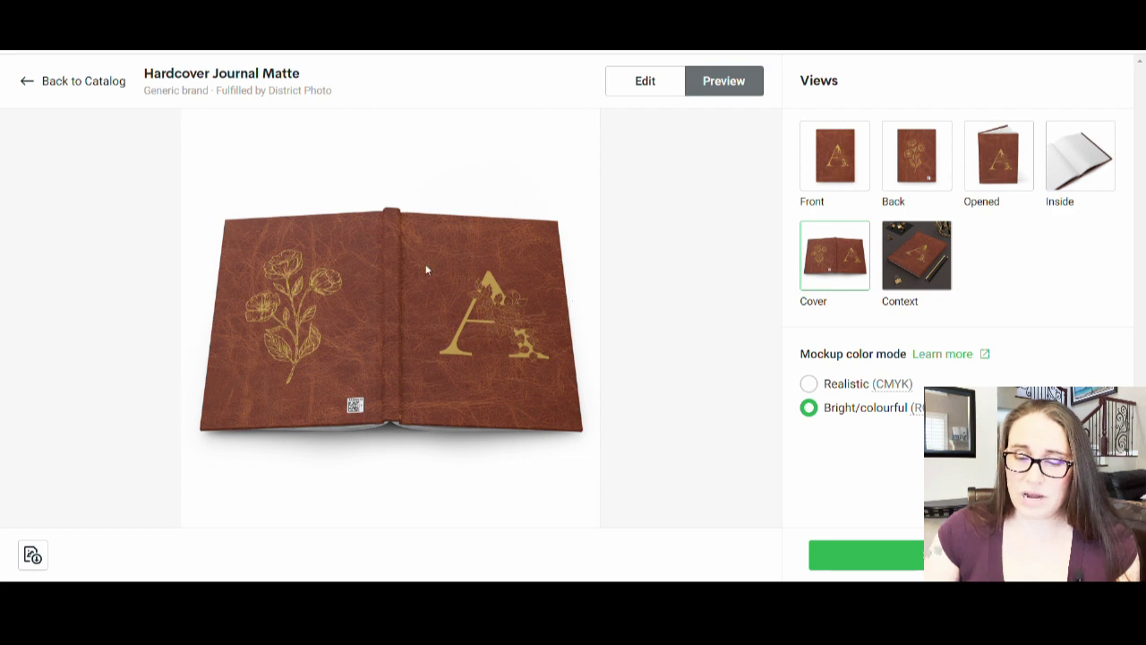
click(628, 93)
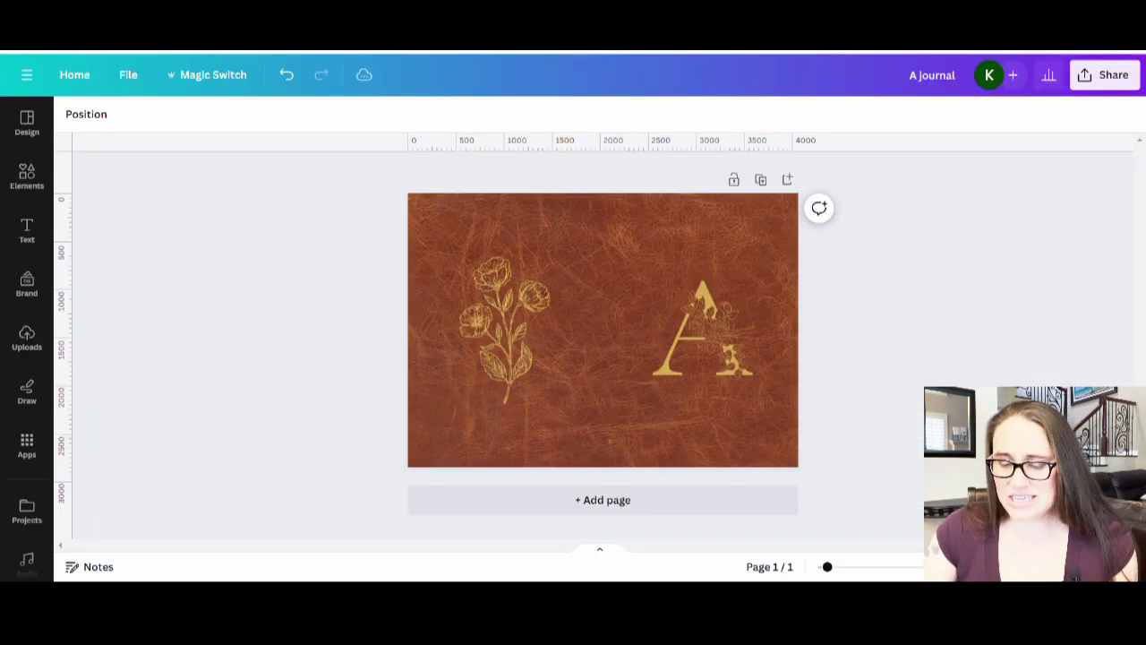
Shift the gold A monogram slightly left and deselect it
click(727, 363)
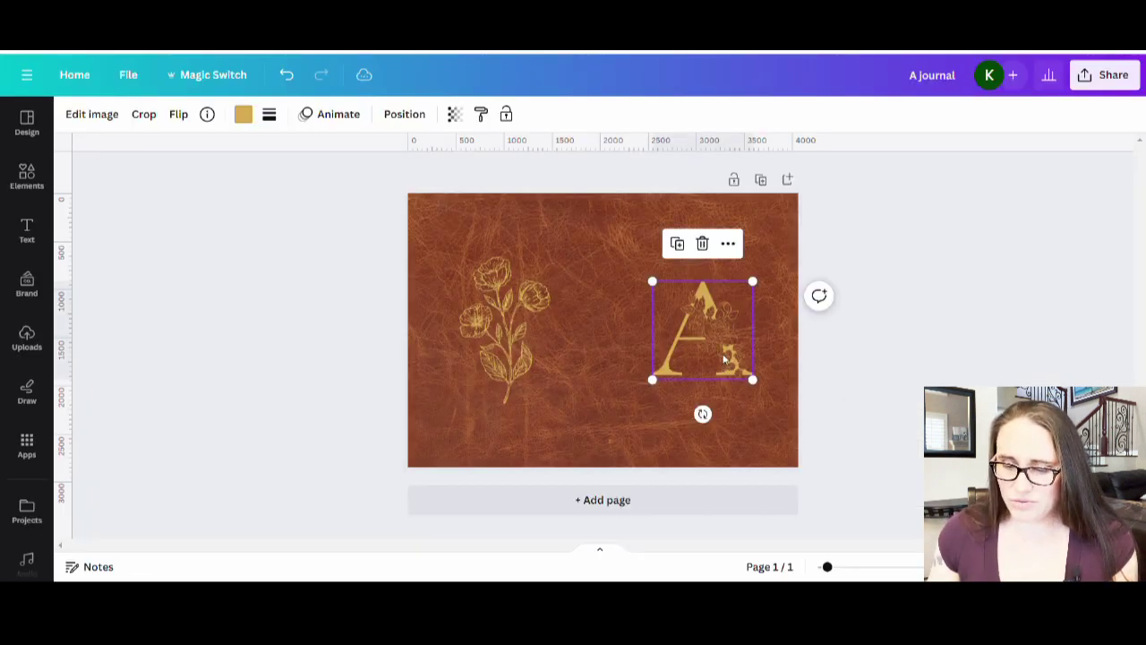
drag(727, 363, 727, 358)
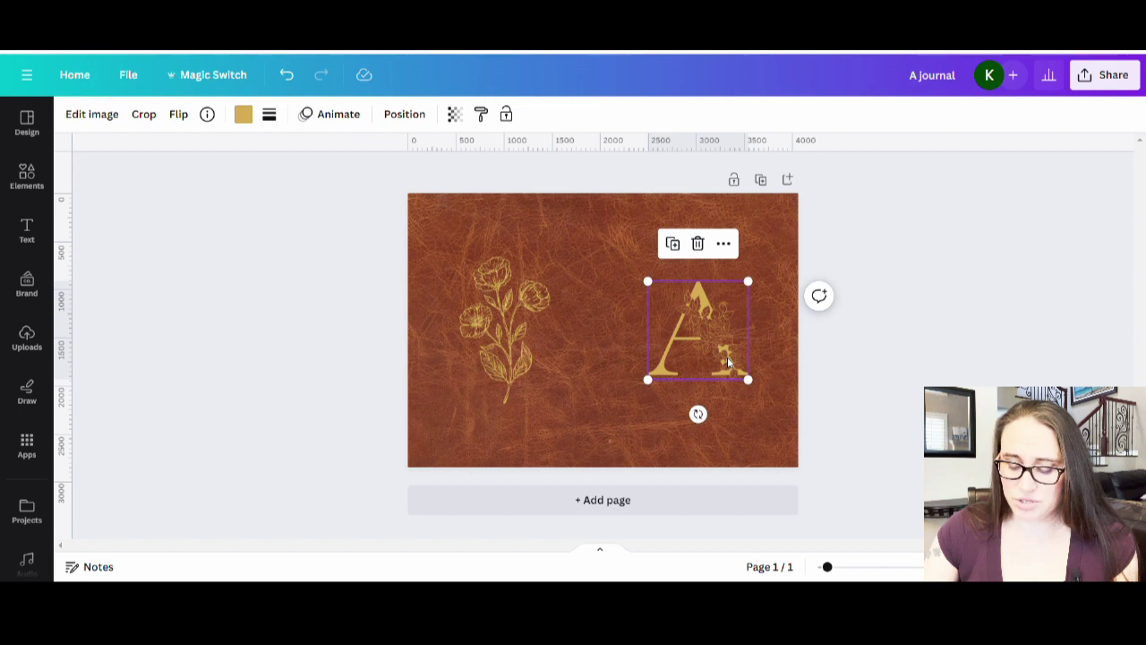
click(864, 349)
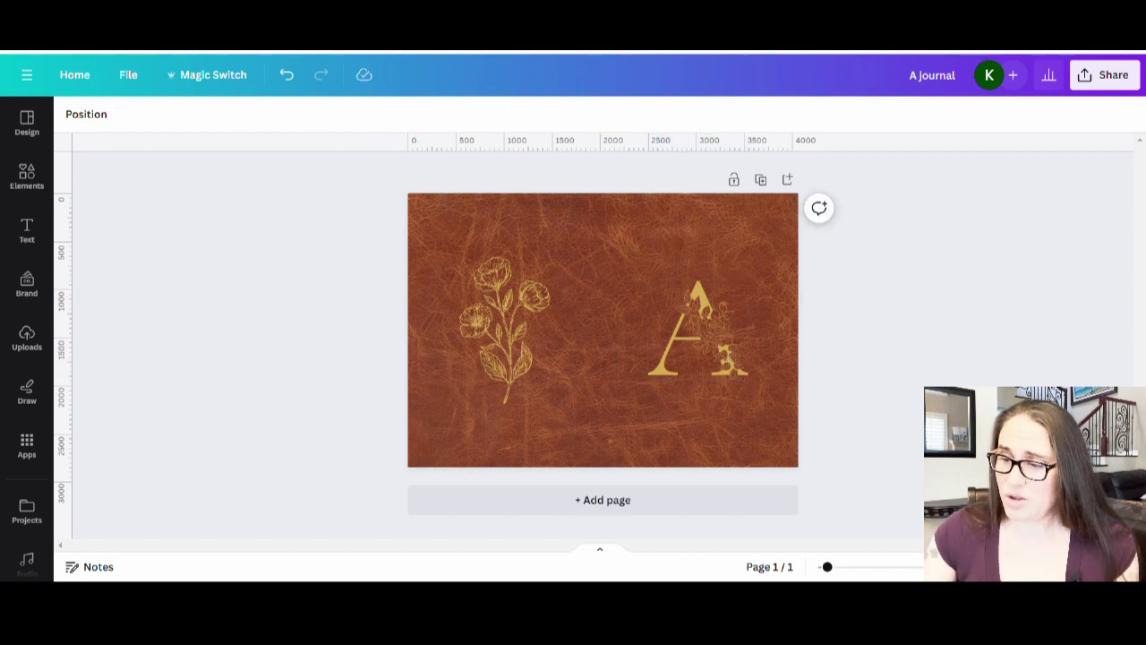
Download the revised cover design again as a PNG
click(1141, 76)
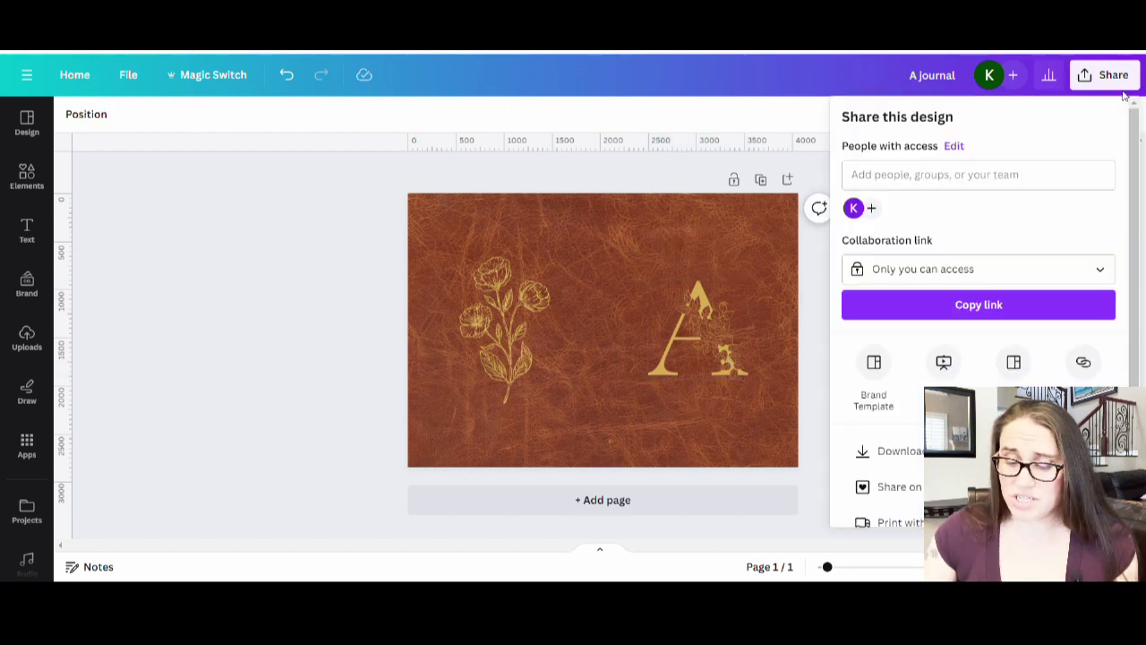
click(883, 465)
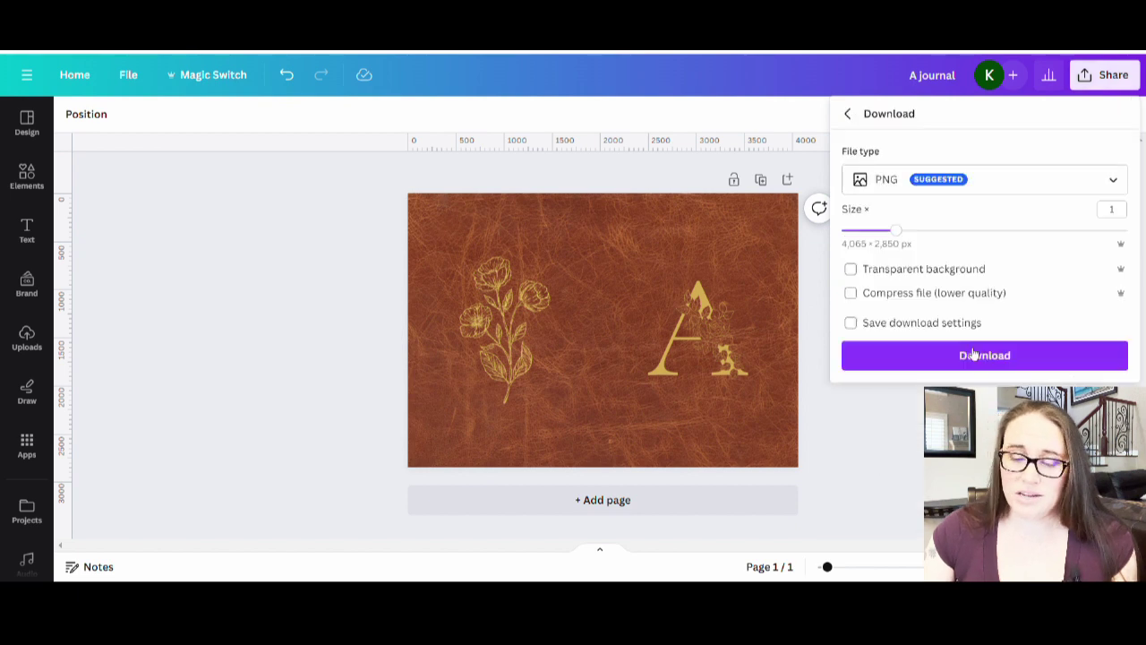
click(997, 355)
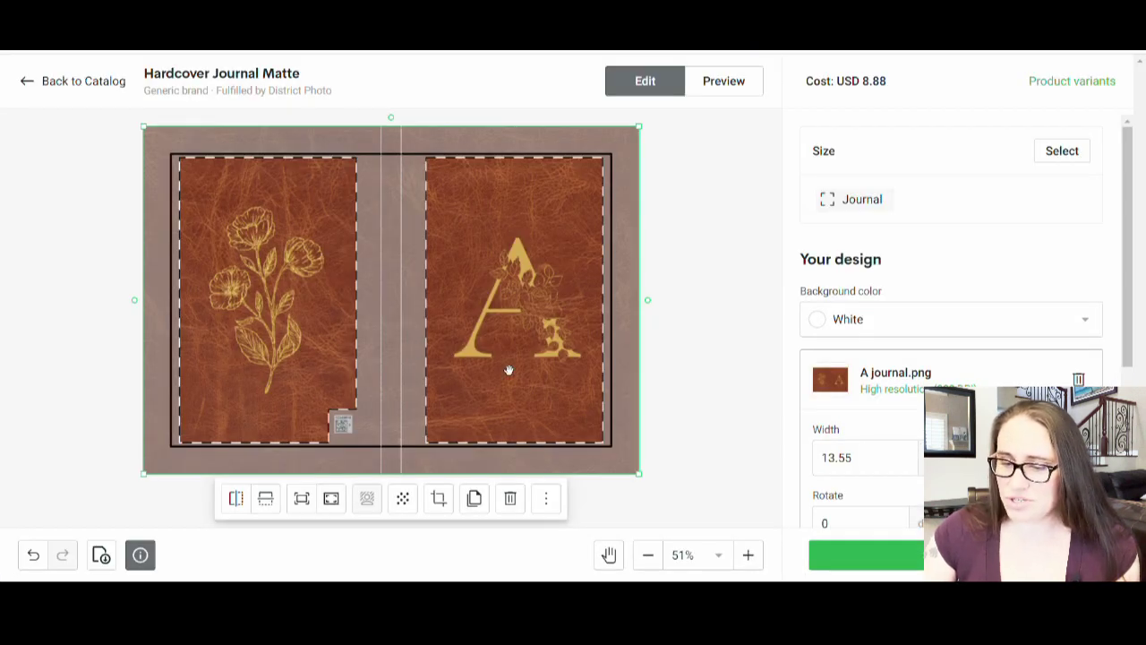
Remove the old A journal.png from the covers and preview the updated journal mockups
scroll(785, 317, up, 3)
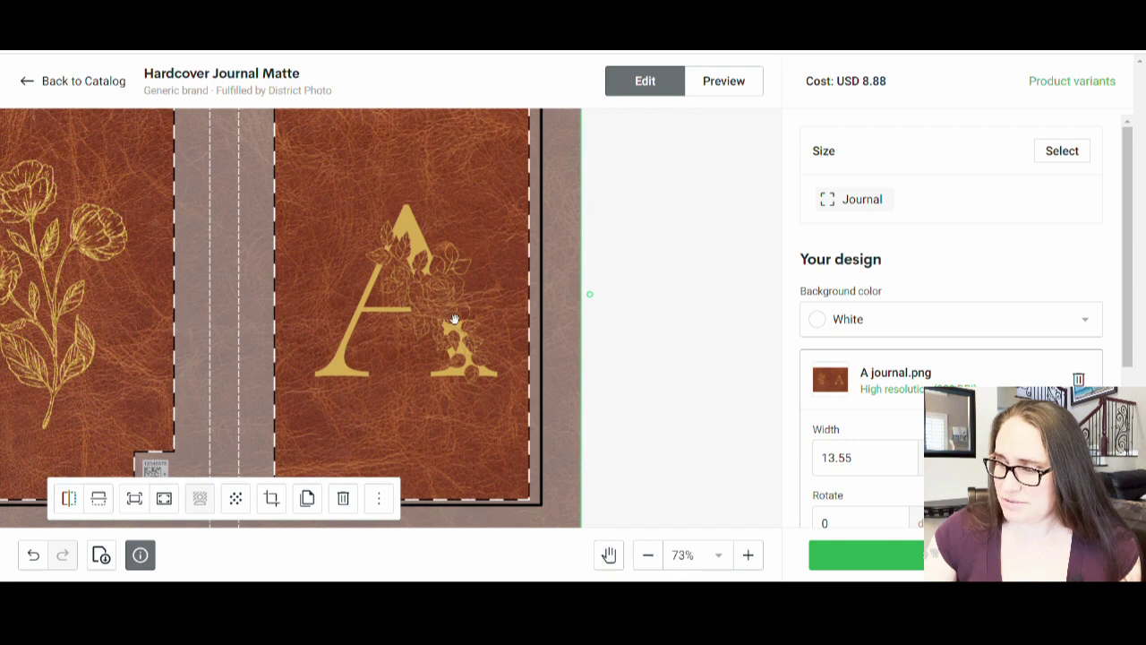
scroll(454, 325, down, 5)
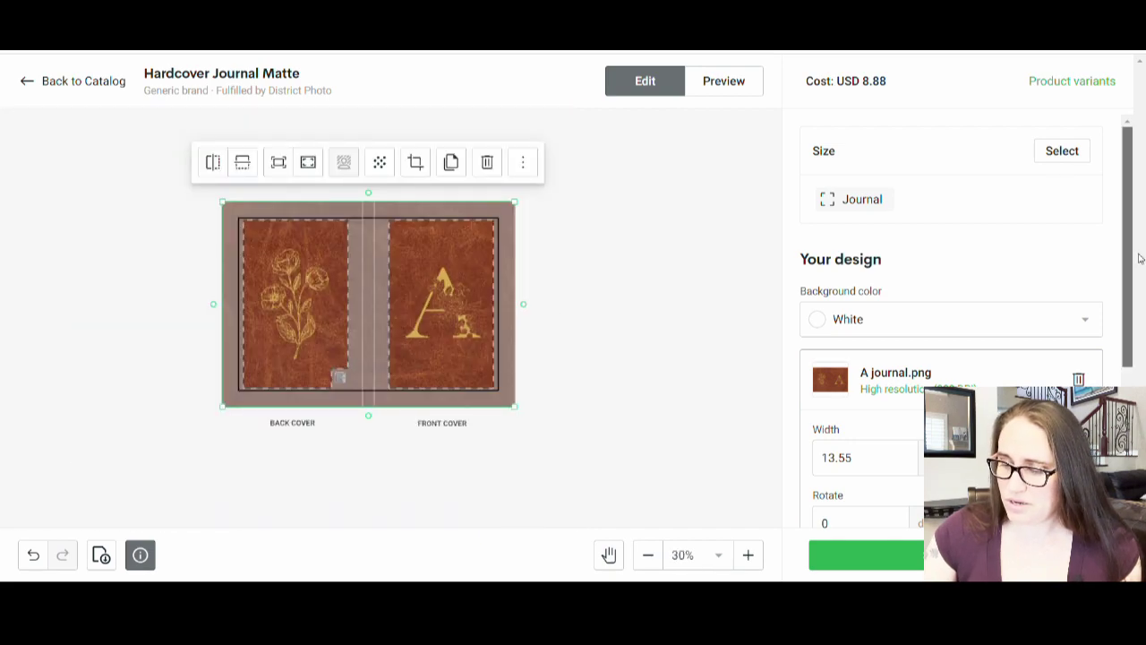
scroll(1003, 274, down, 3)
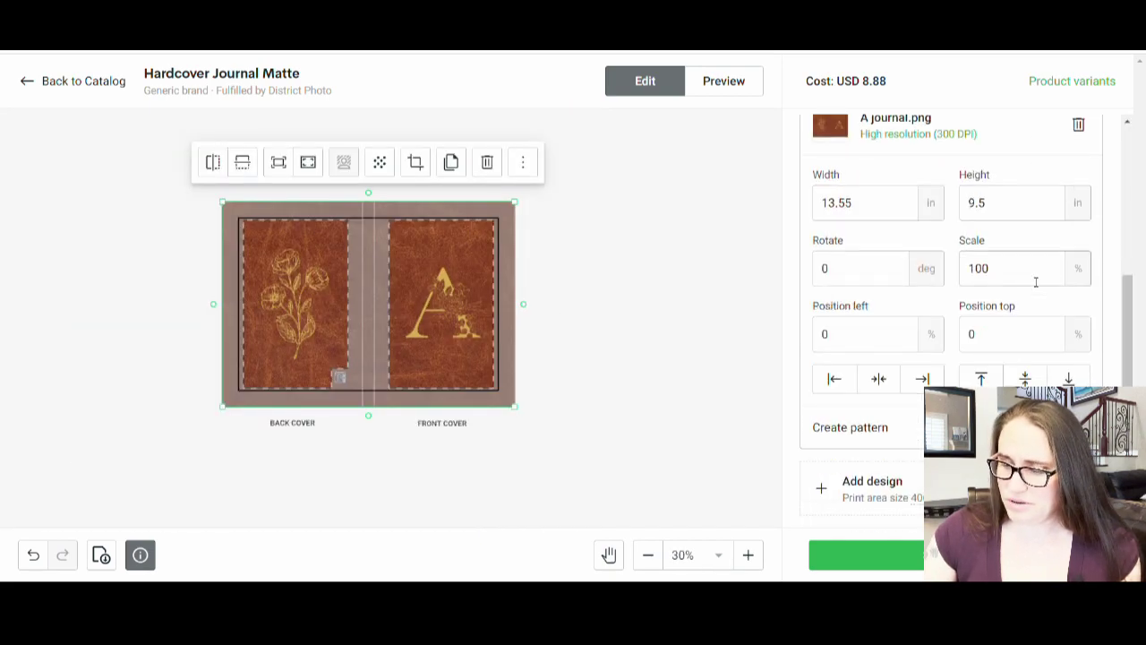
scroll(1072, 358, up, 3)
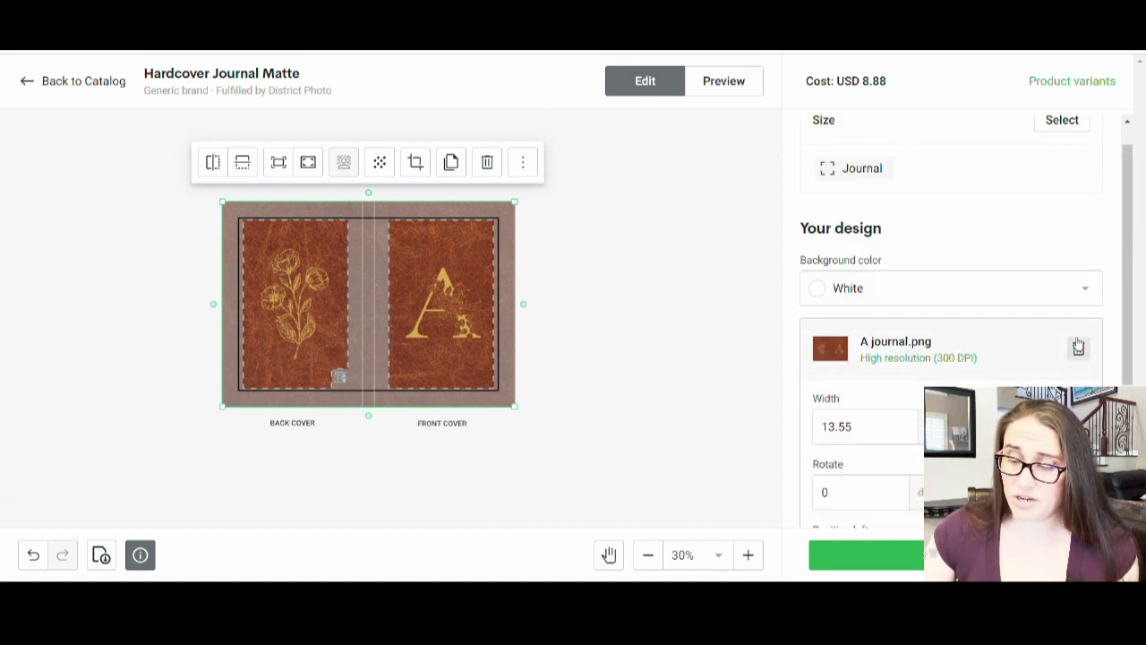
click(1080, 351)
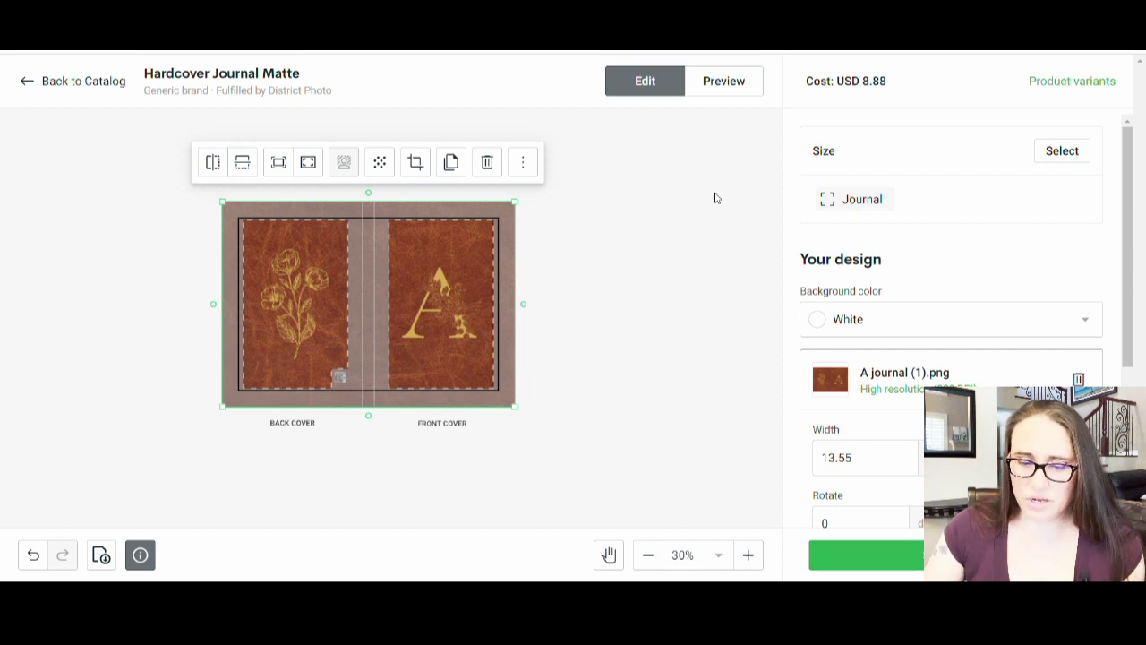
click(734, 80)
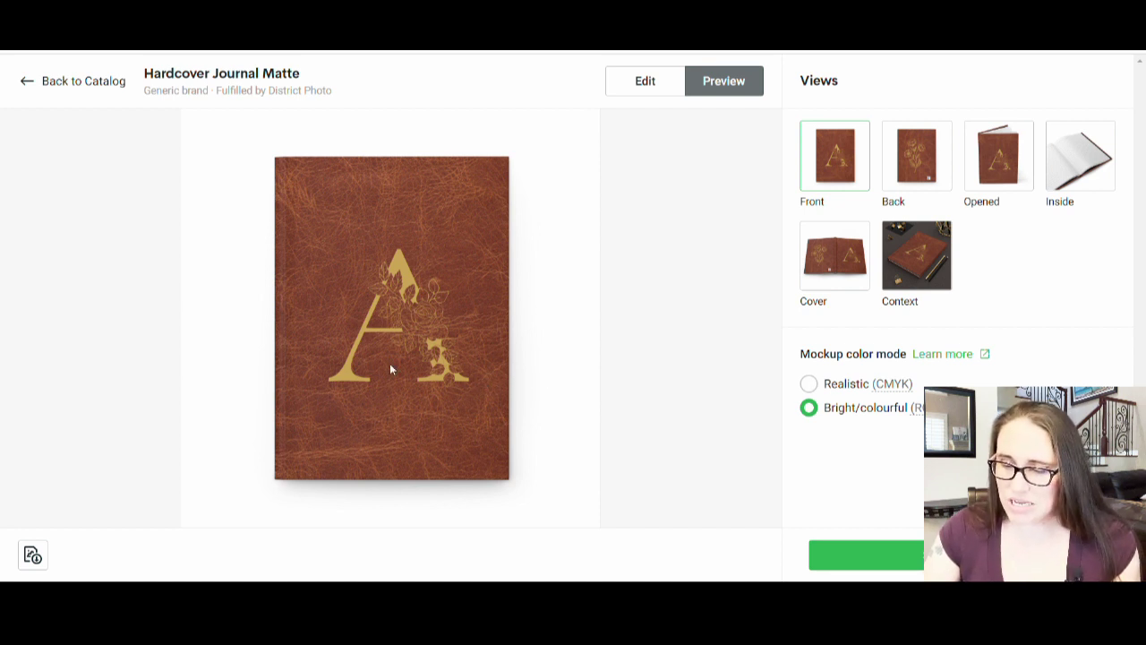
View the Cover and Context mockups, then save the journal product
click(861, 278)
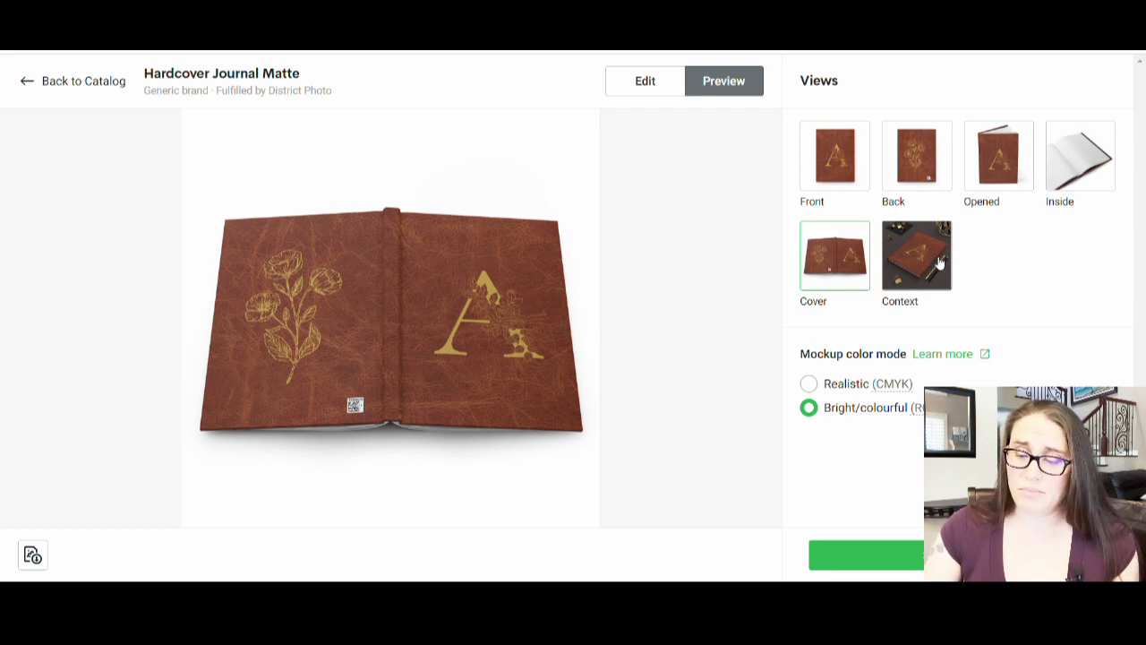
click(940, 262)
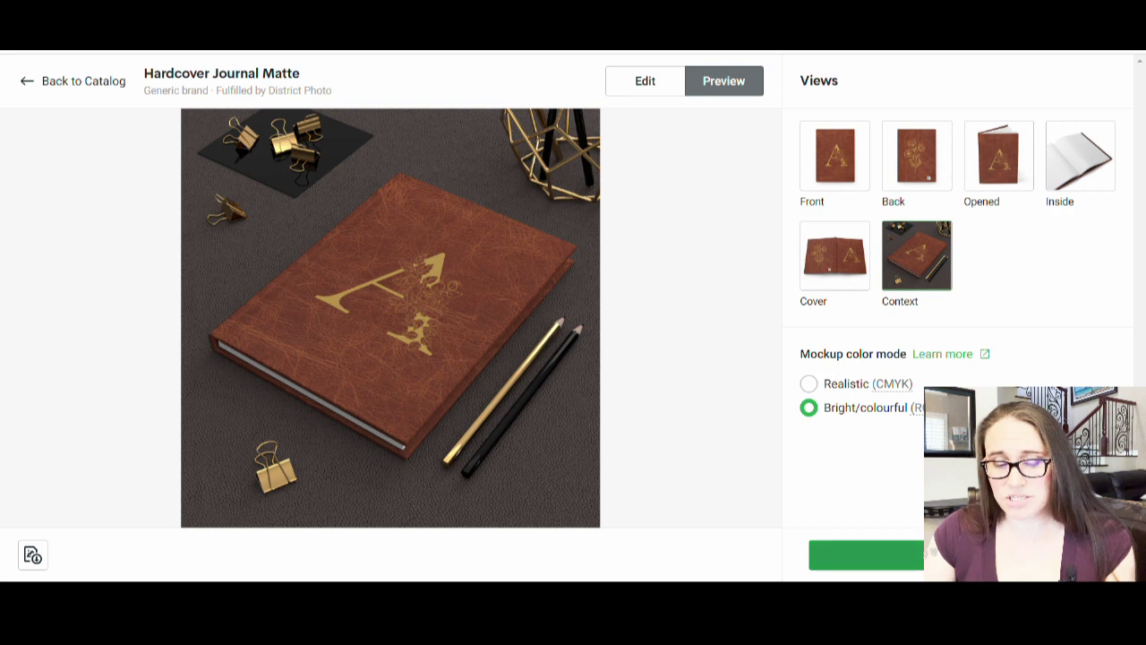
click(859, 555)
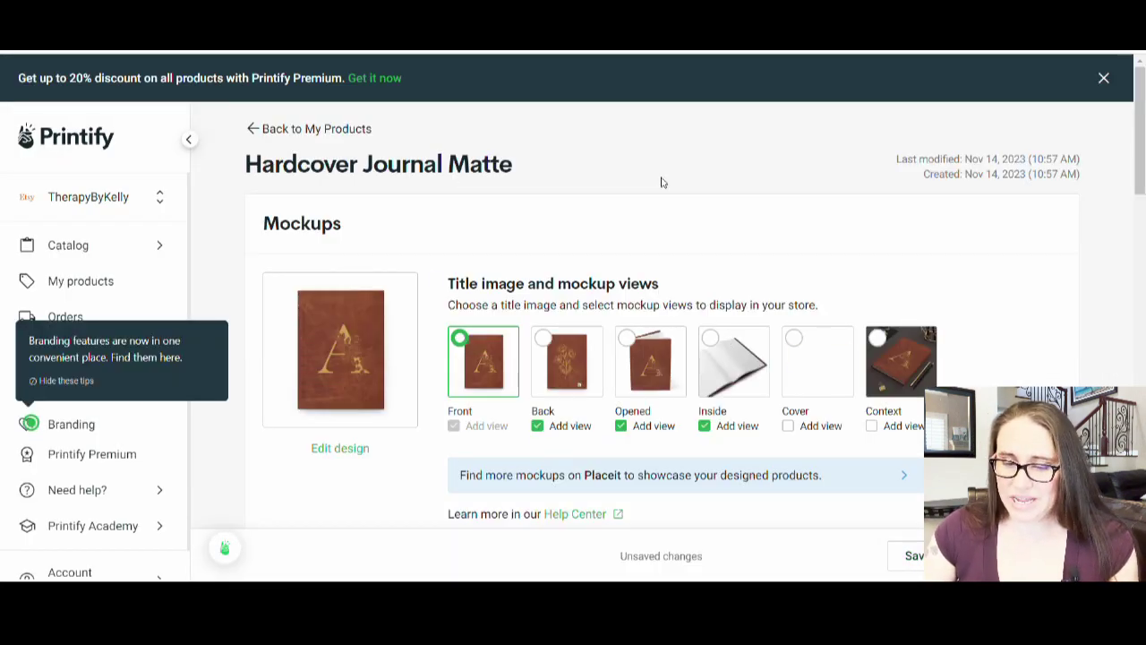
Make the desk-scene Context mockup the title image, after briefly trying the Cover view
scroll(990, 233, down, 1)
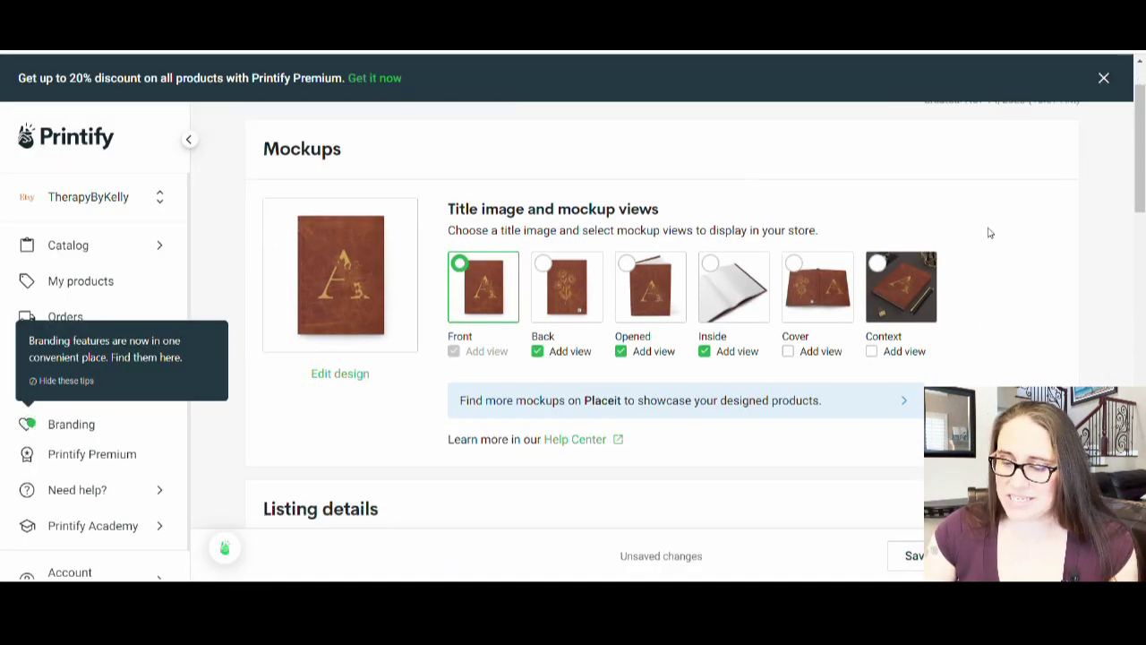
click(891, 296)
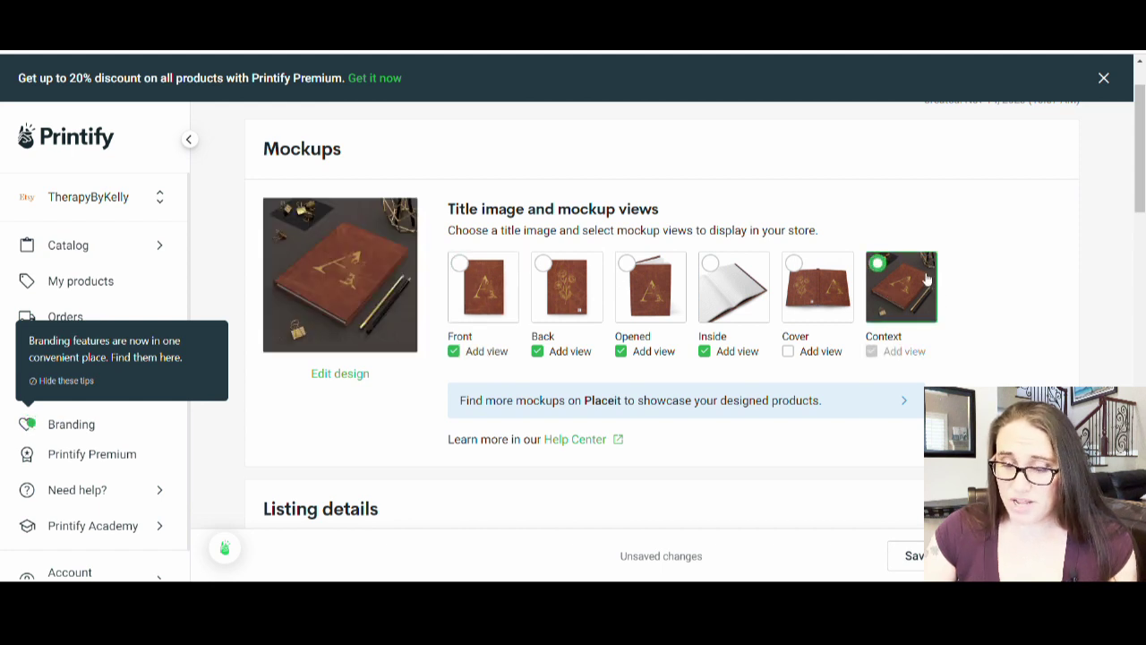
click(827, 280)
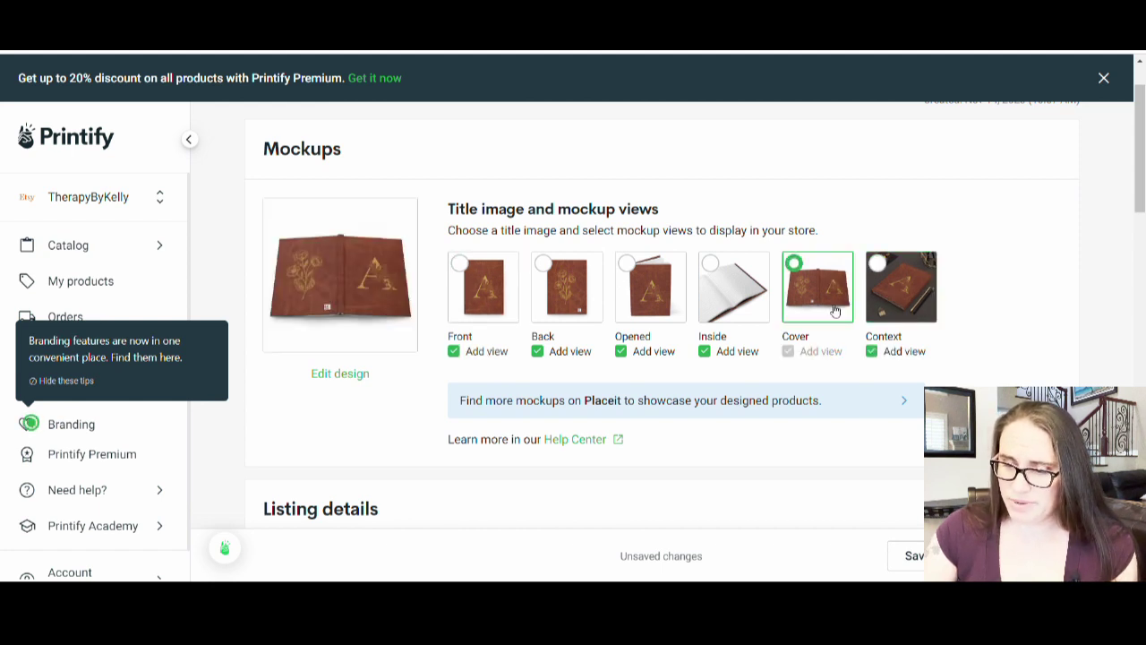
click(926, 290)
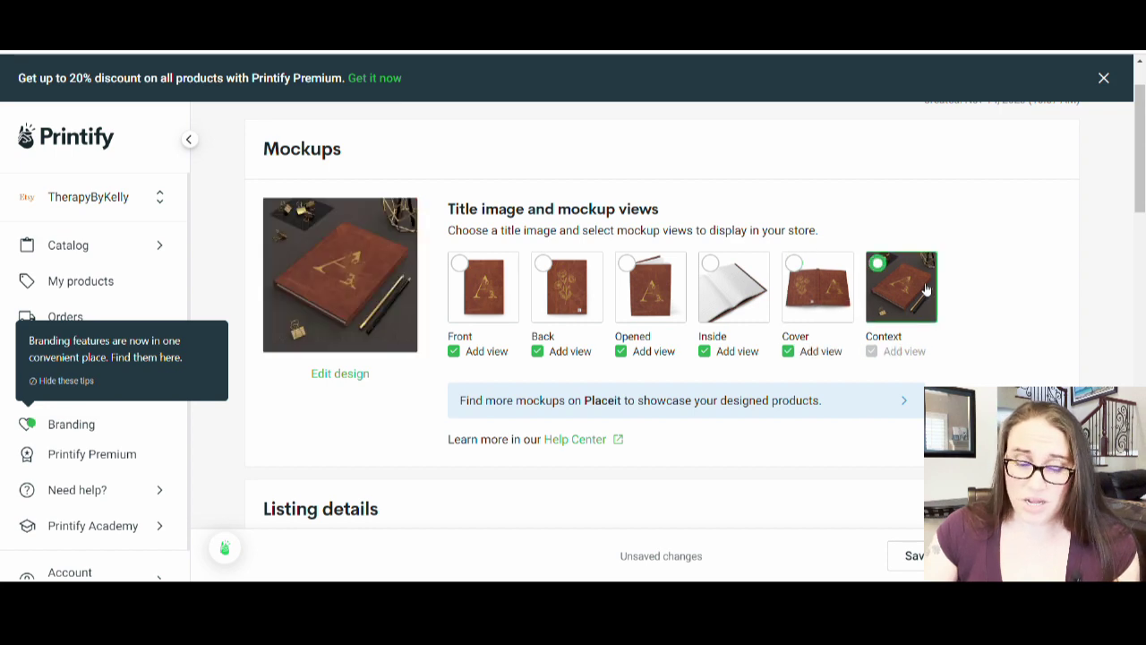
scroll(890, 335, down, 4)
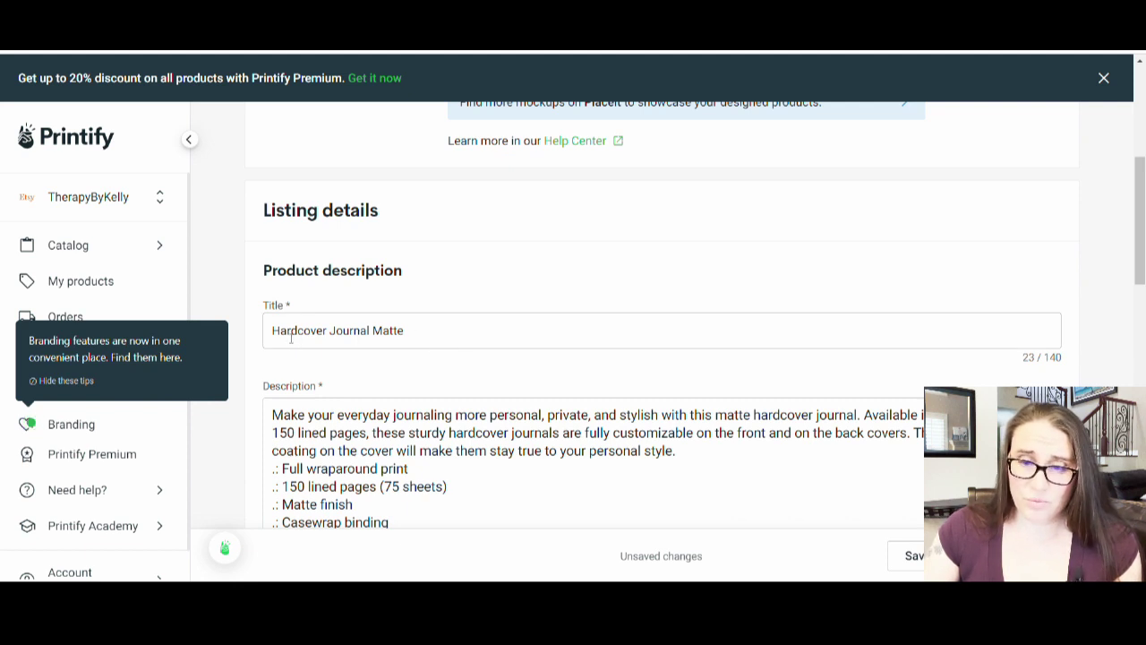
scroll(305, 349, up, 1)
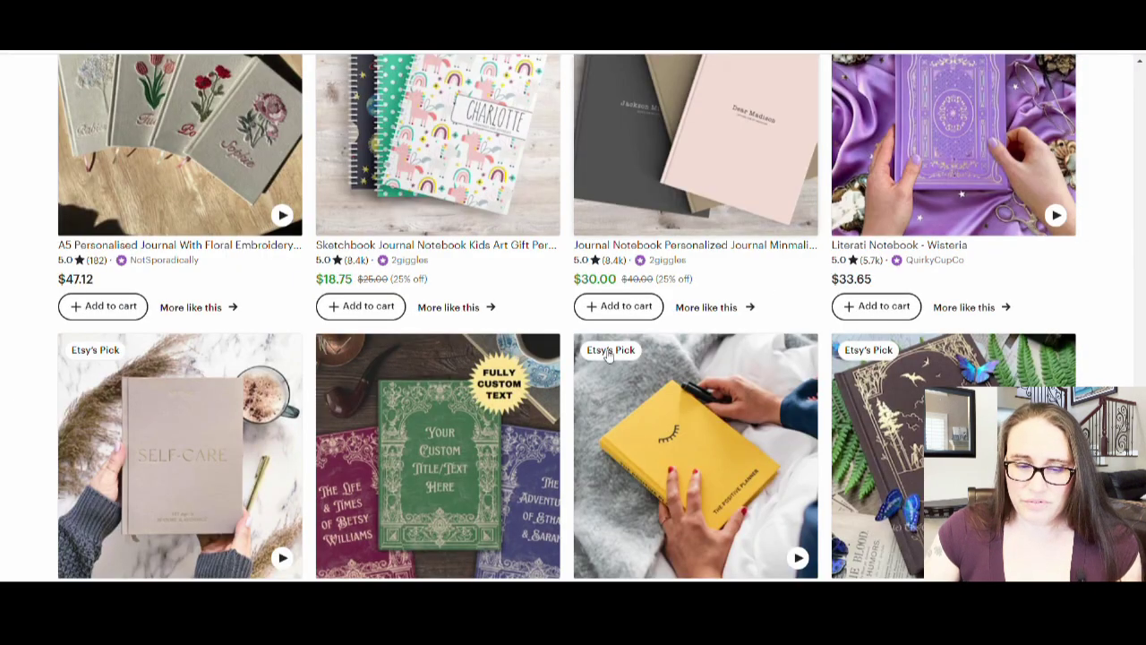
scroll(609, 354, up, 8)
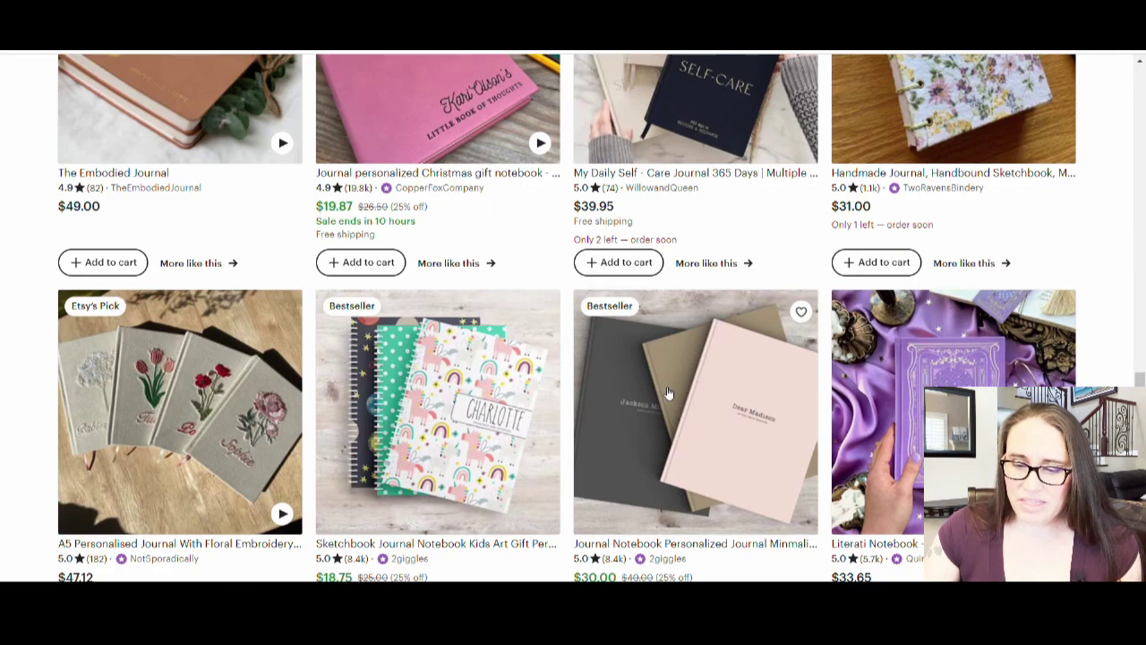
scroll(718, 475, up, 2)
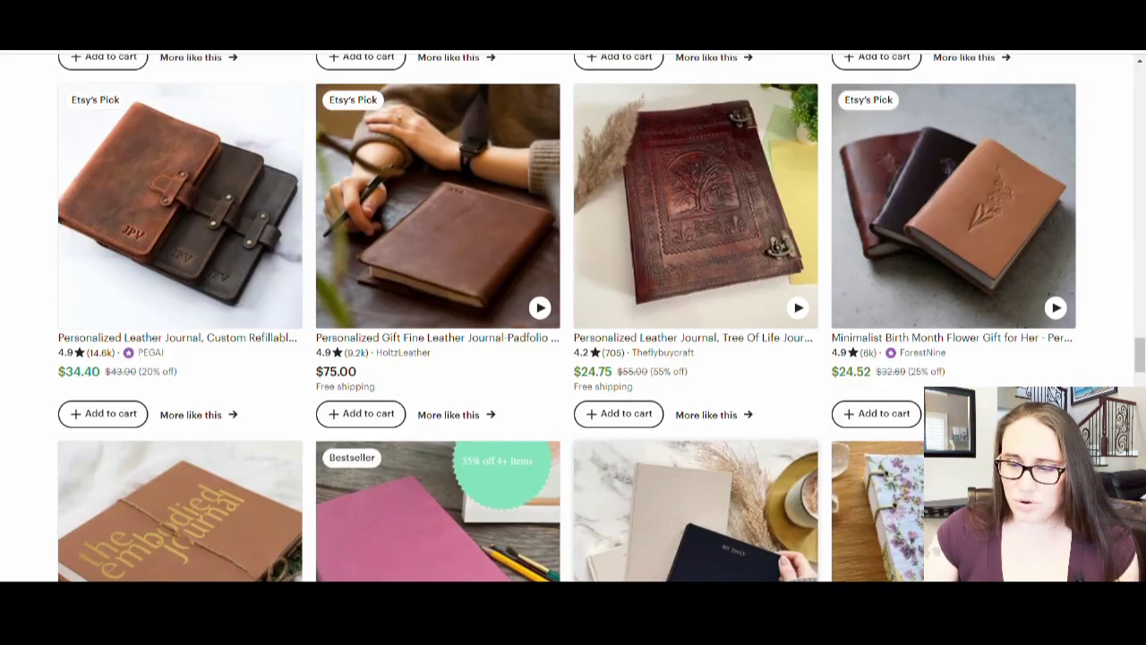
scroll(959, 358, up, 5)
scroll(959, 358, up, 2)
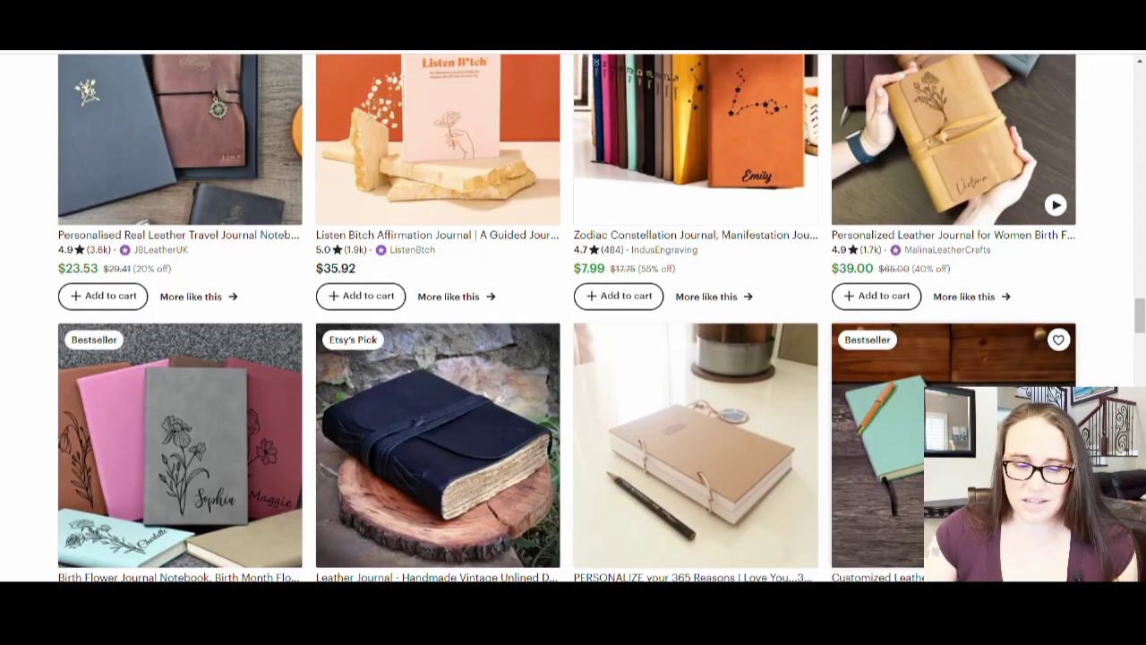
scroll(541, 265, up, 7)
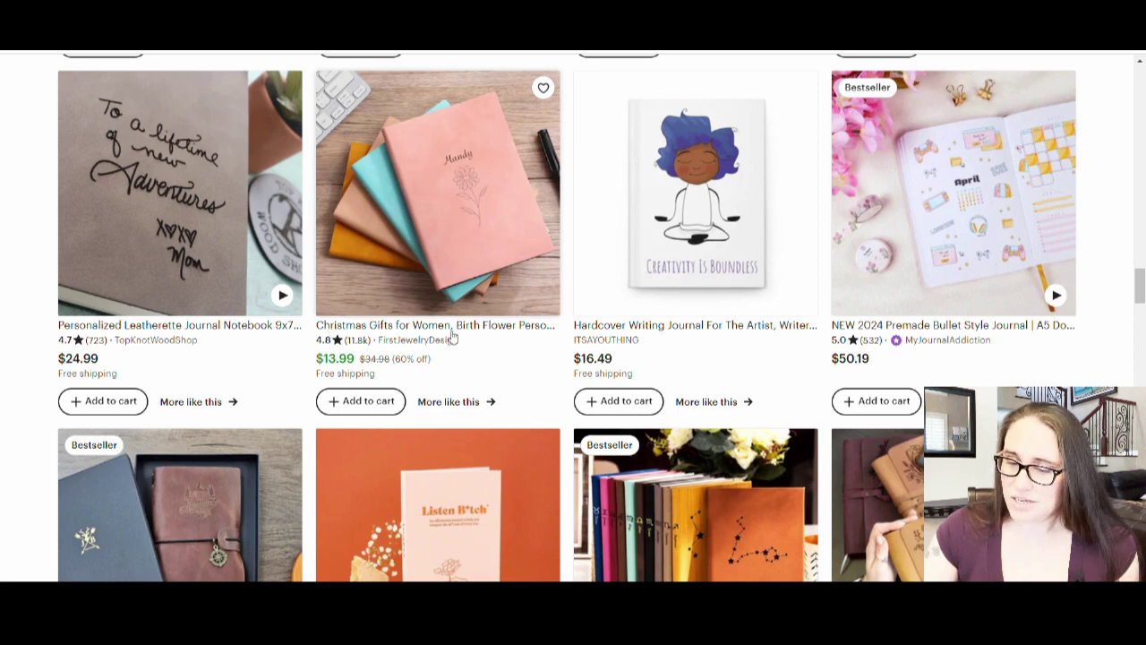
scroll(452, 336, up, 4)
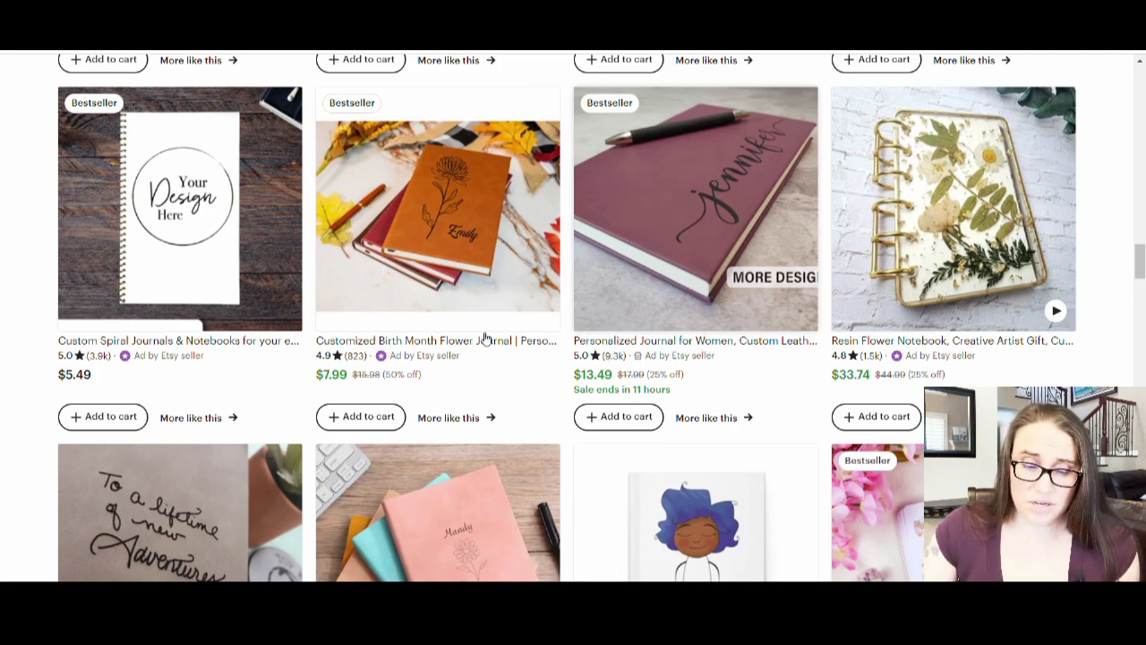
scroll(236, 339, up, 5)
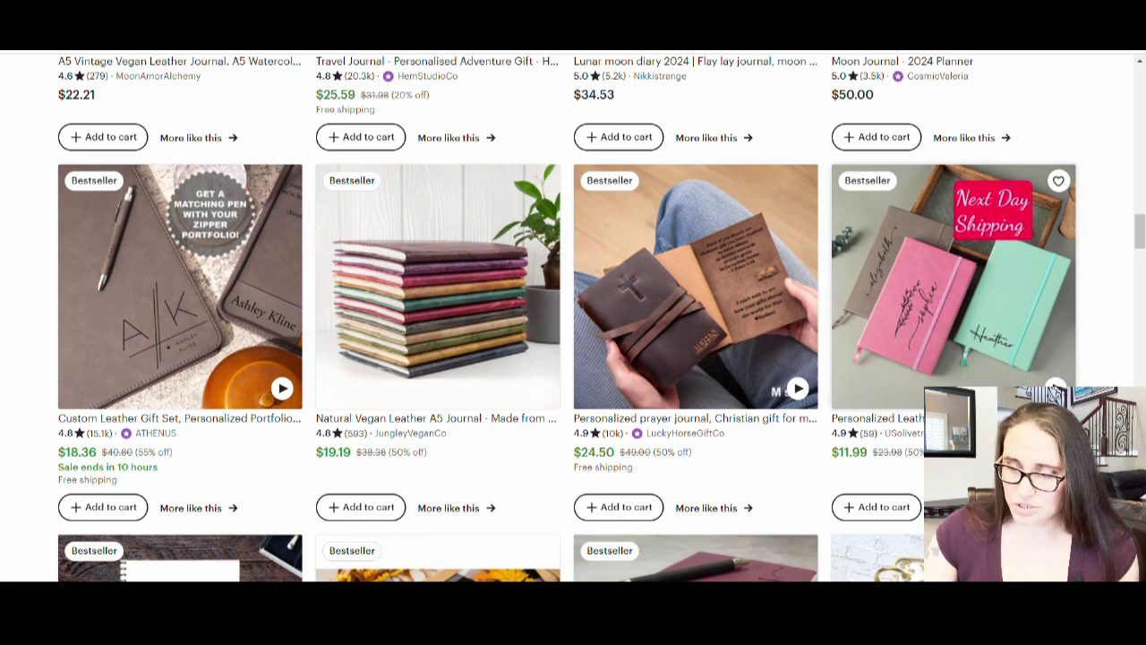
scroll(693, 456, up, 4)
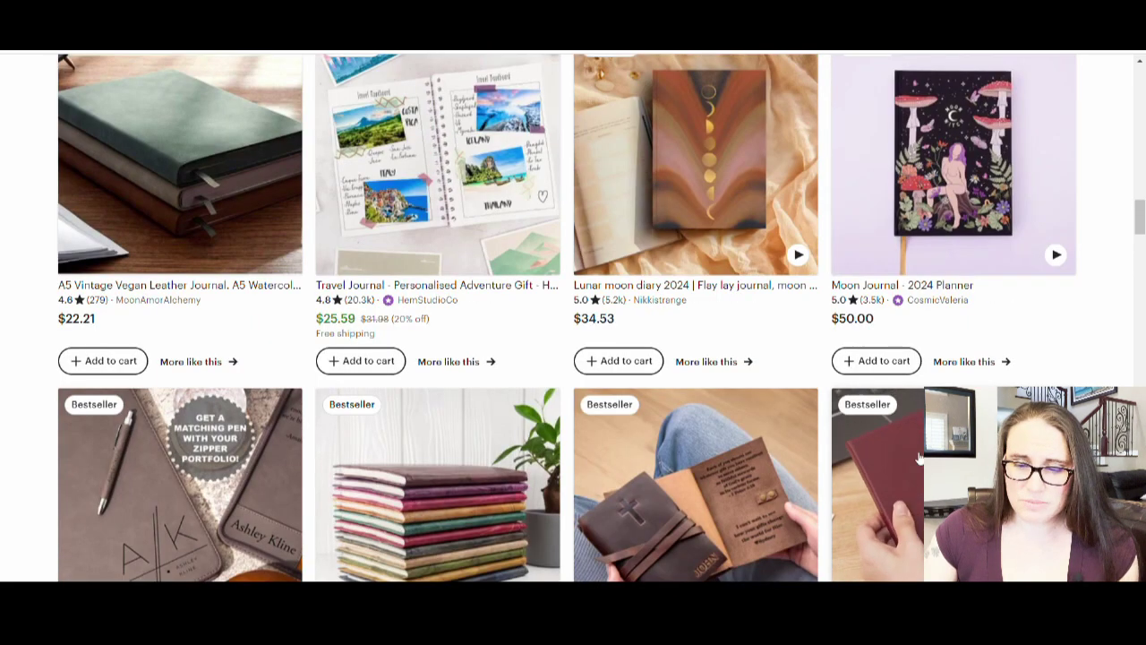
scroll(692, 457, up, 3)
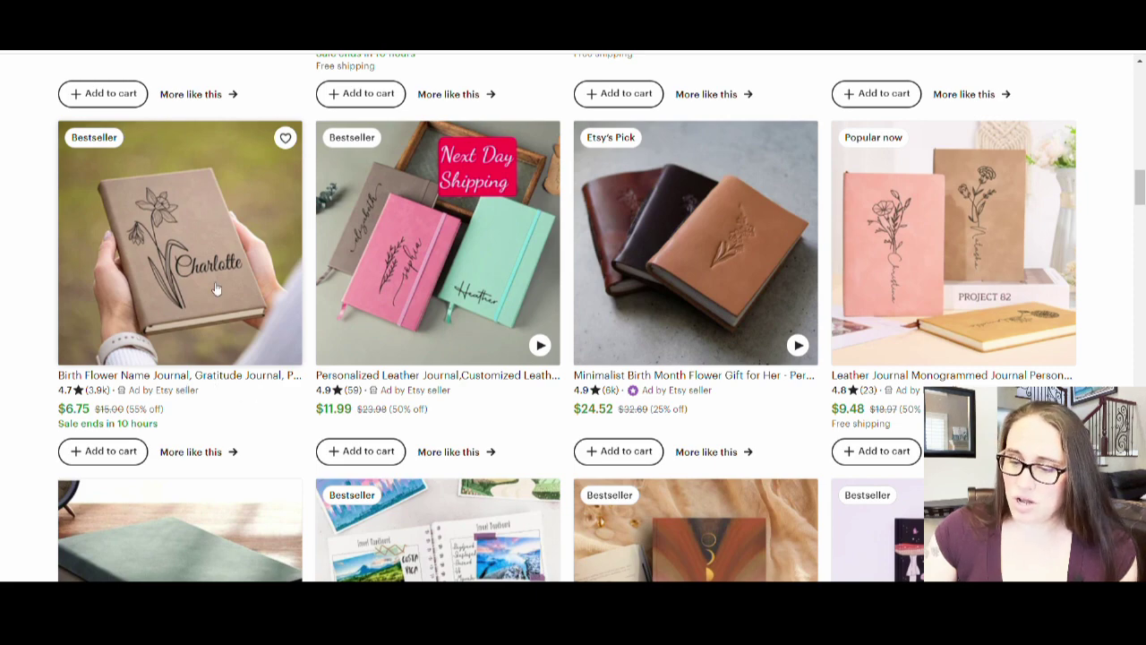
scroll(215, 290, up, 3)
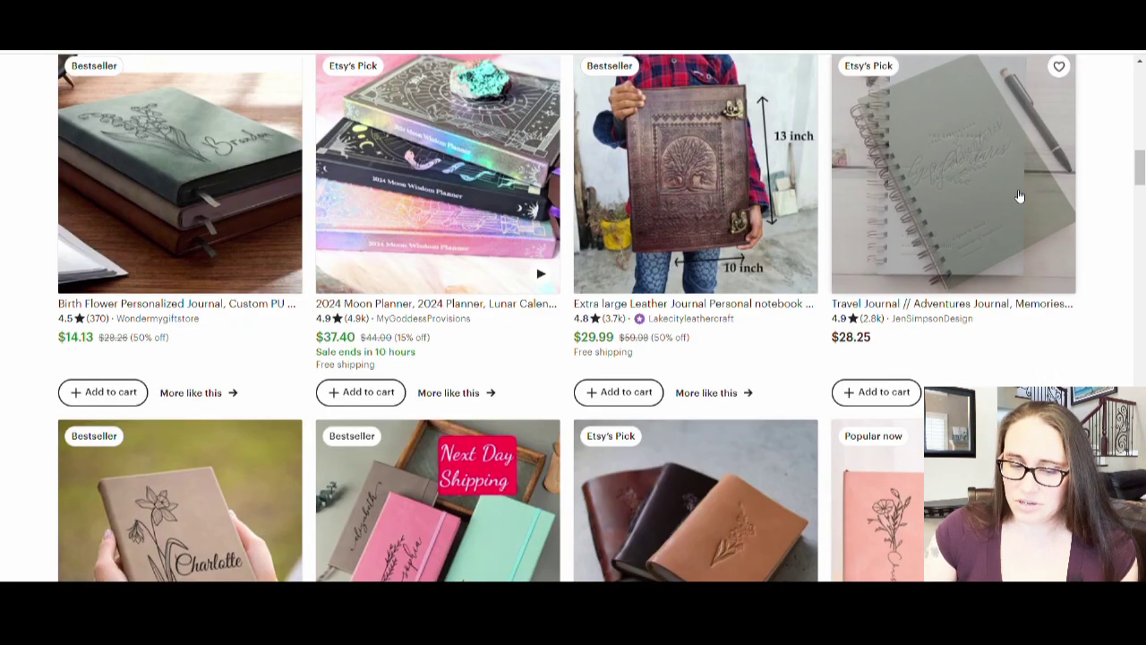
scroll(701, 300, up, 3)
scroll(701, 300, up, 7)
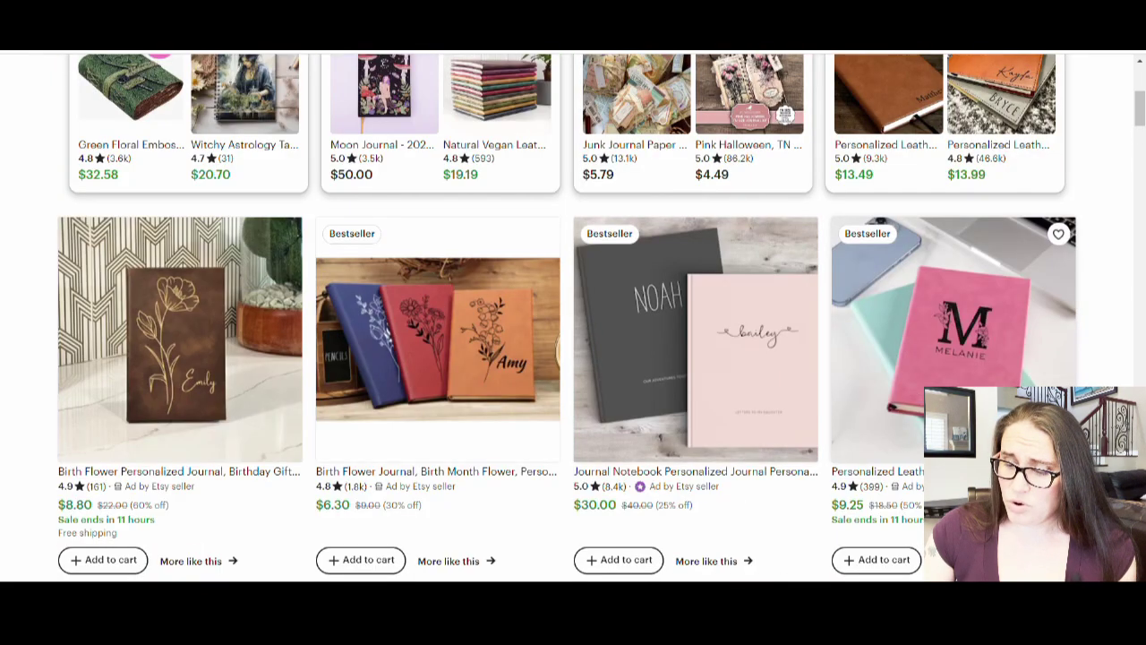
Open the pink monogram M leather journal listing priced $9.25 and look over its page
click(995, 331)
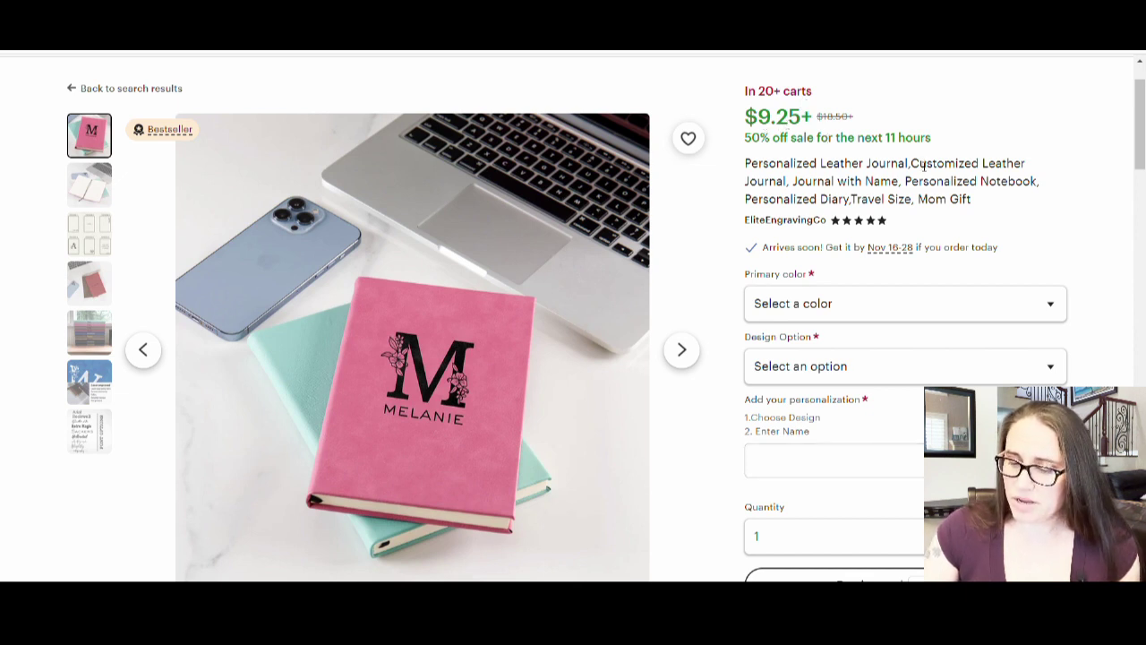
scroll(995, 189, down, 4)
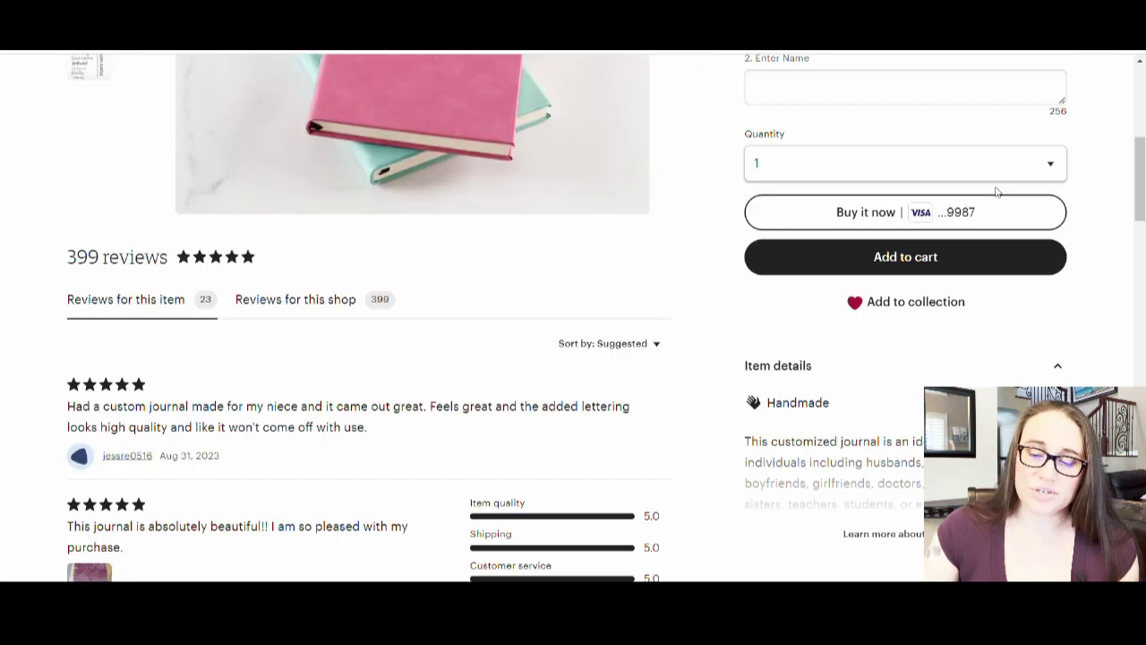
scroll(753, 136, up, 2)
scroll(752, 136, up, 2)
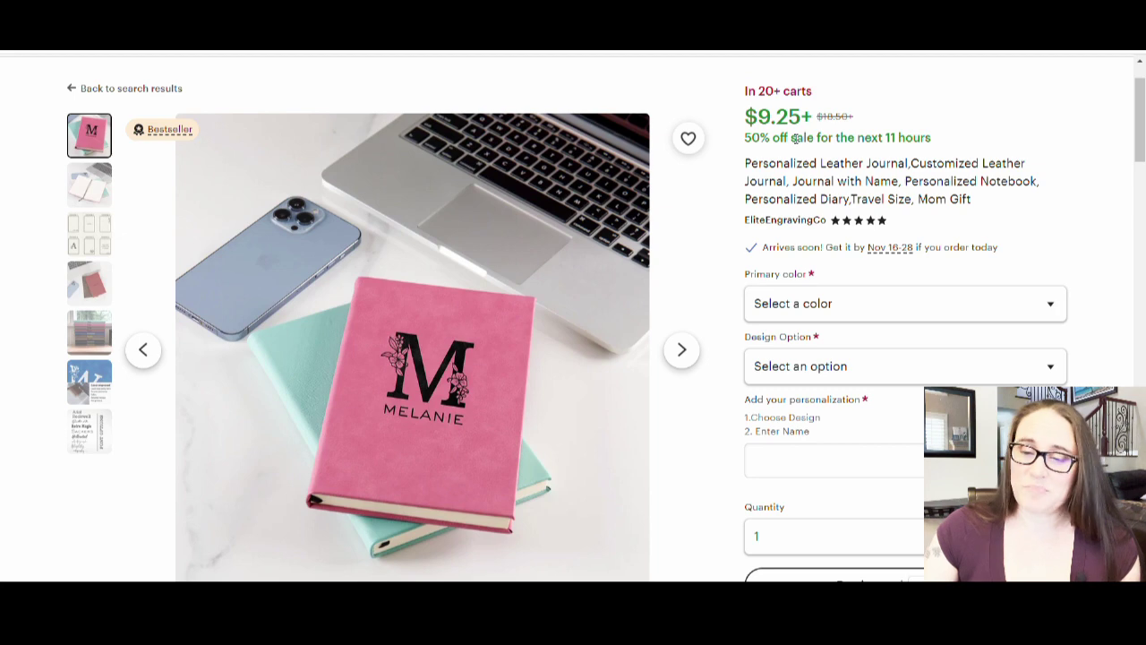
Review the competitor listing's reviews and shipping policies, then return to Printify's Hardcover Journal Matte details
scroll(964, 191, down, 3)
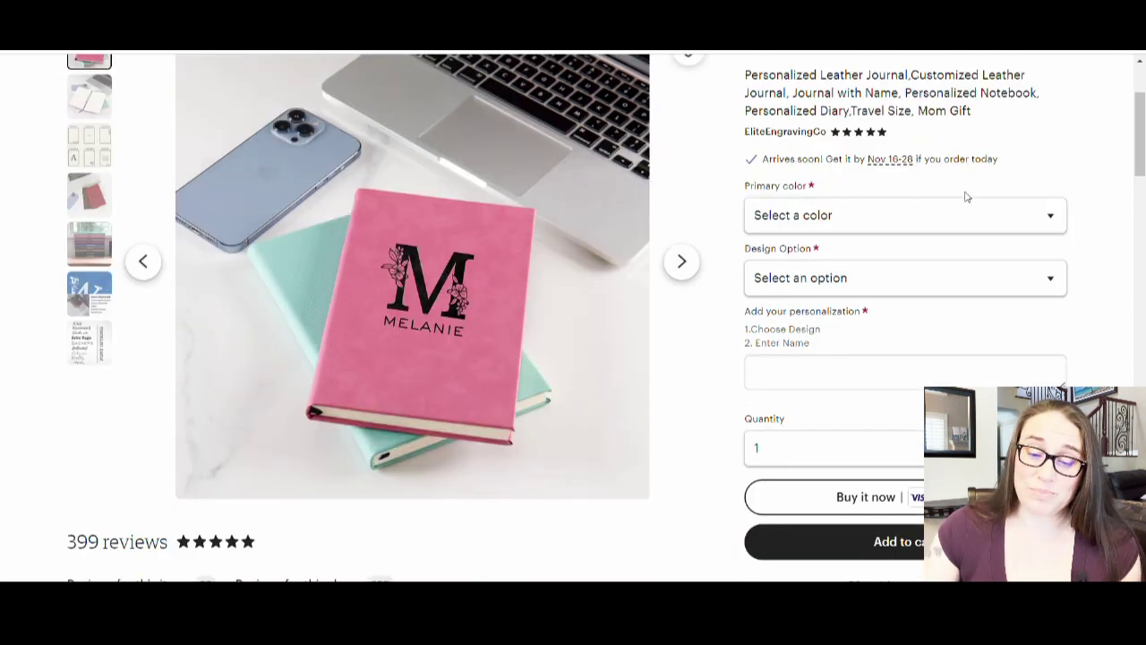
scroll(1003, 302, down, 9)
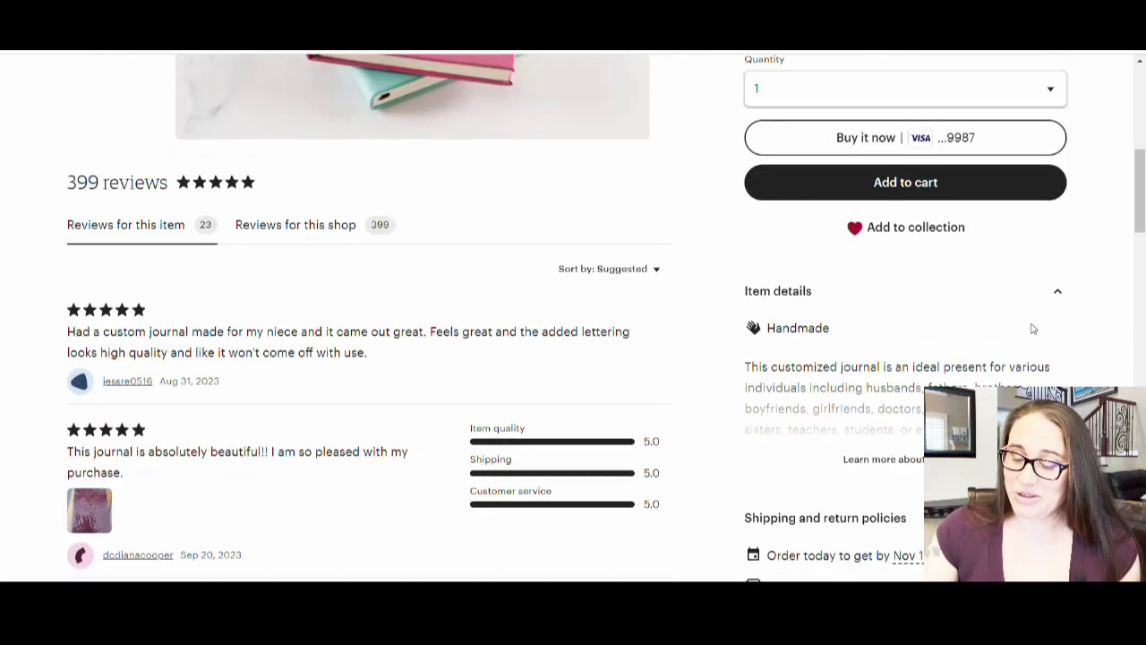
scroll(1034, 329, down, 1)
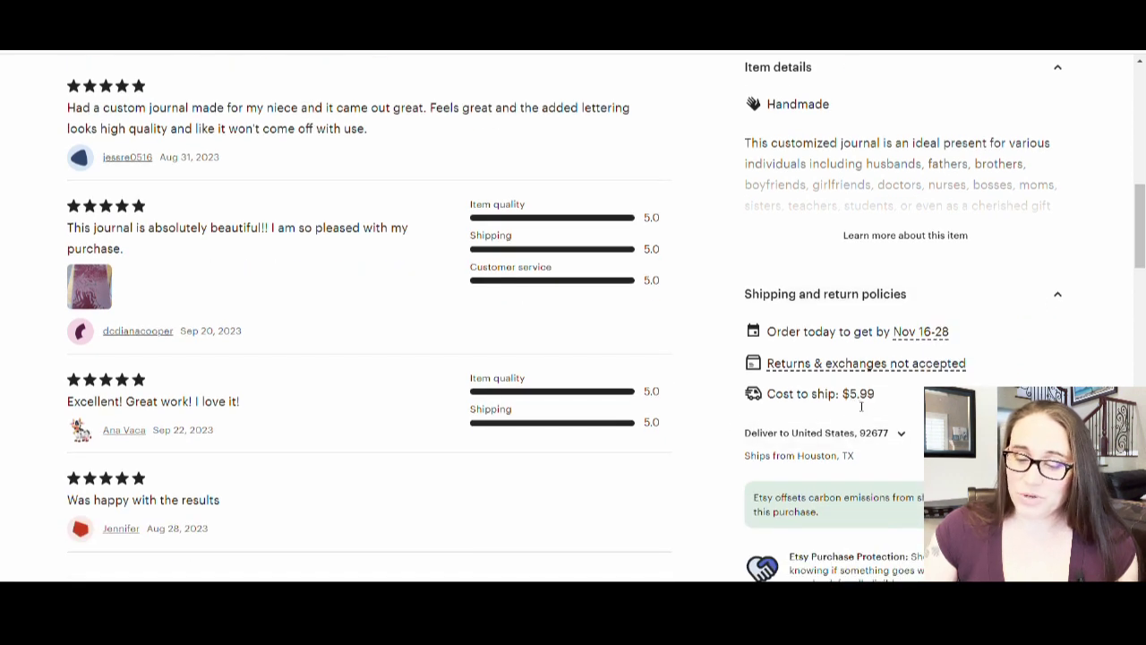
mouse_move(841, 372)
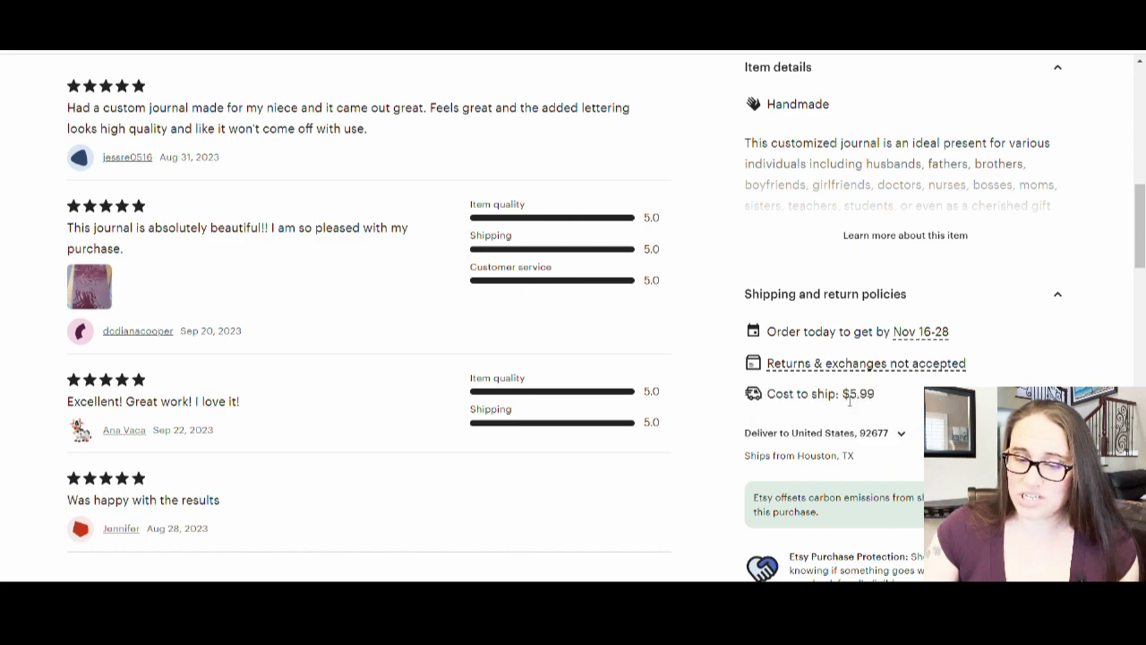
scroll(879, 406, up, 10)
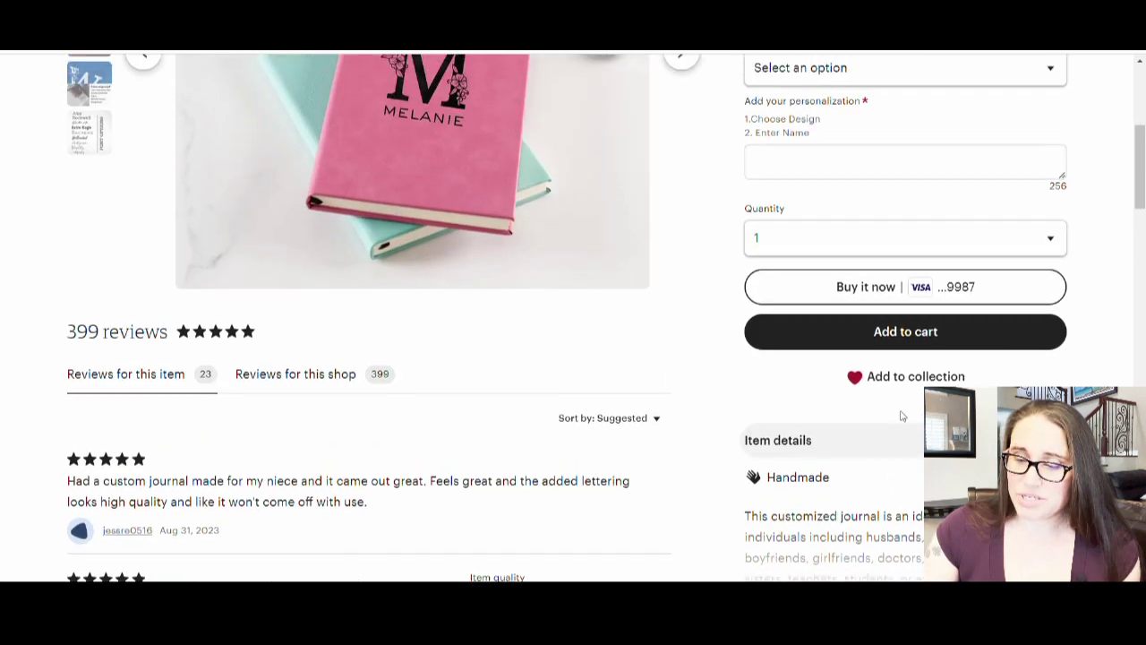
scroll(937, 260, up, 2)
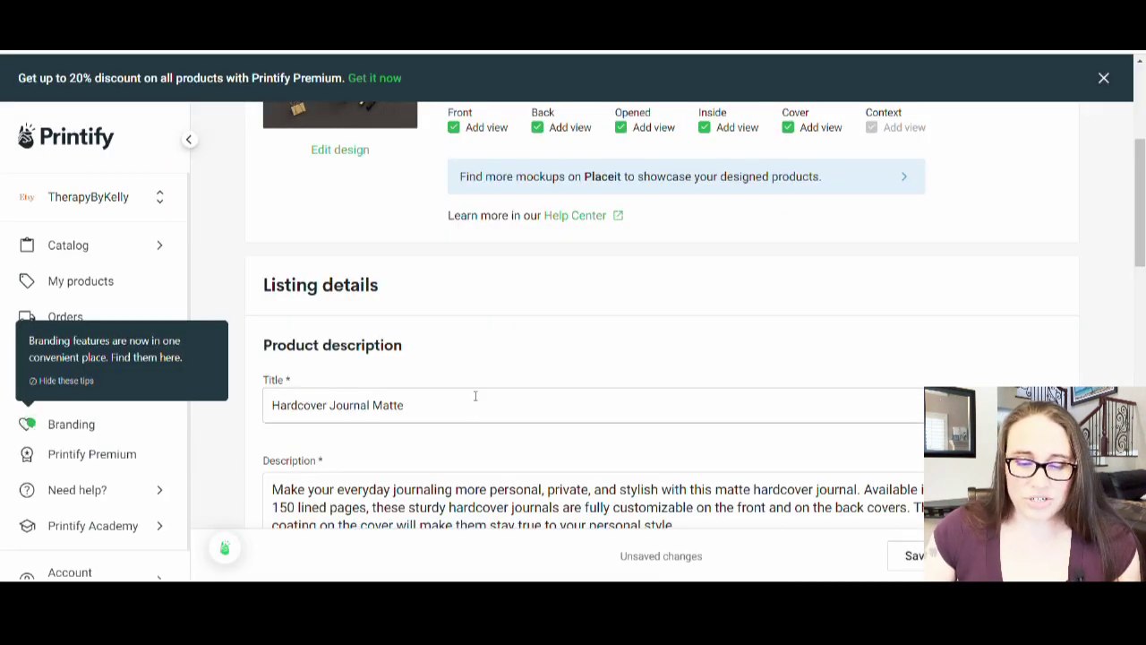
scroll(265, 331, down, 2)
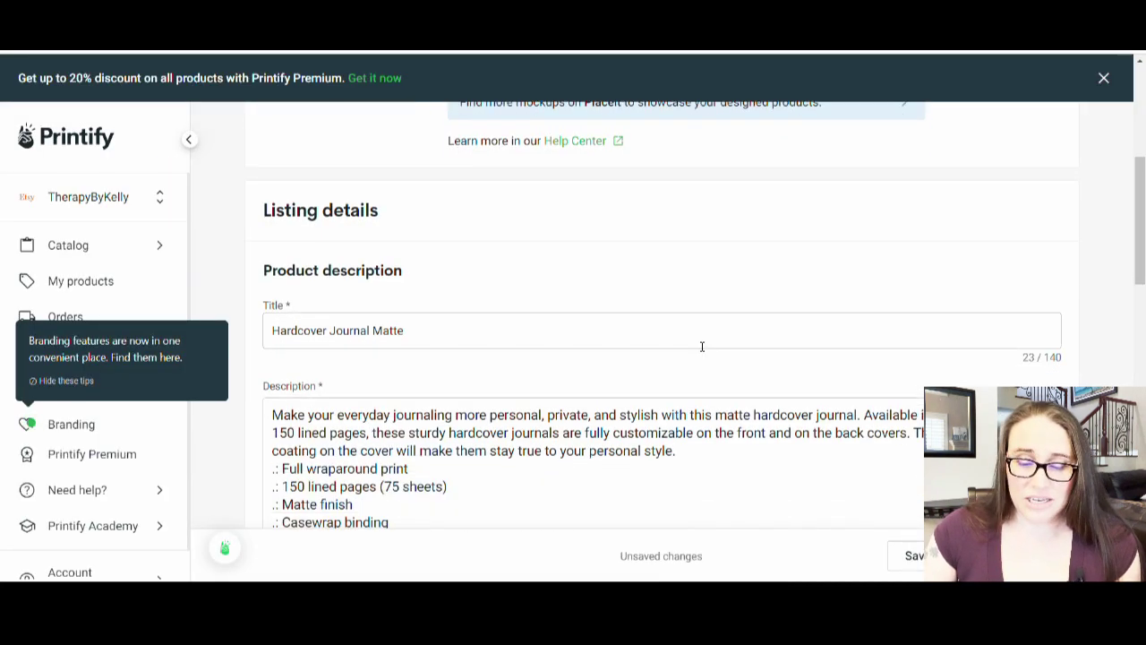
scroll(702, 346, down, 3)
scroll(502, 284, down, 4)
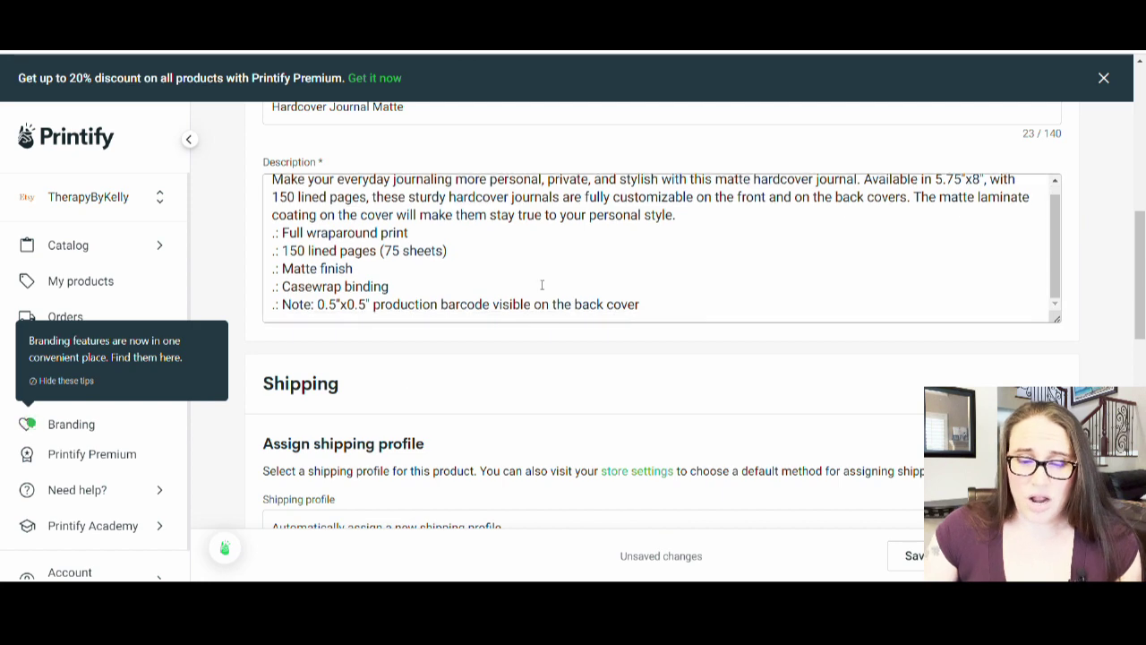
scroll(727, 192, down, 1)
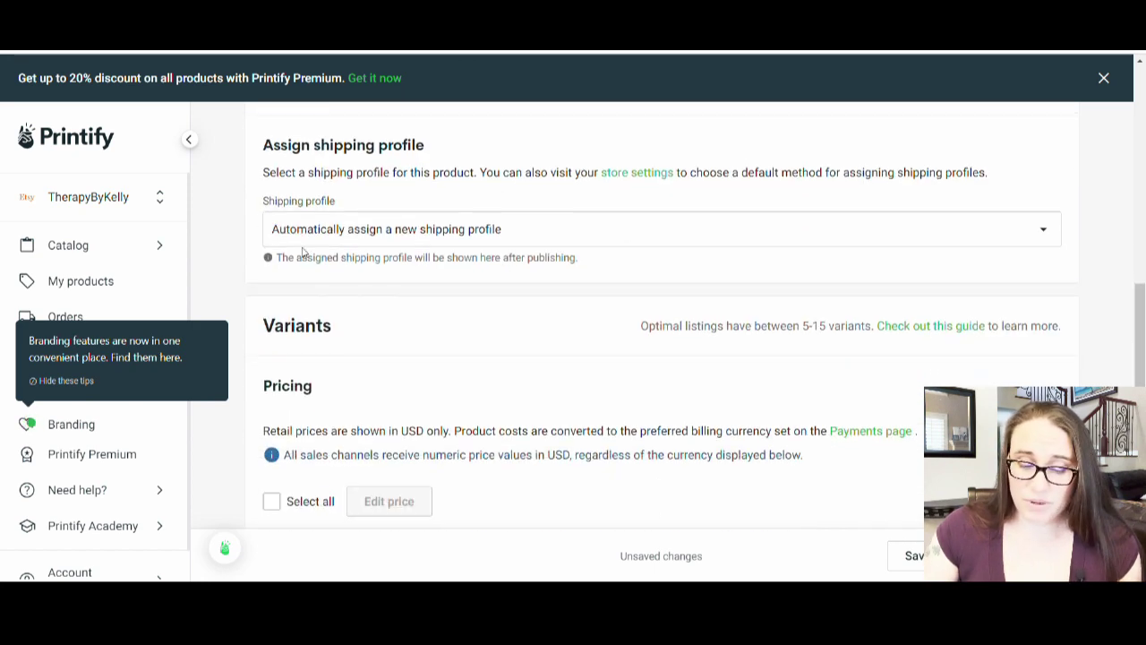
scroll(431, 221, down, 3)
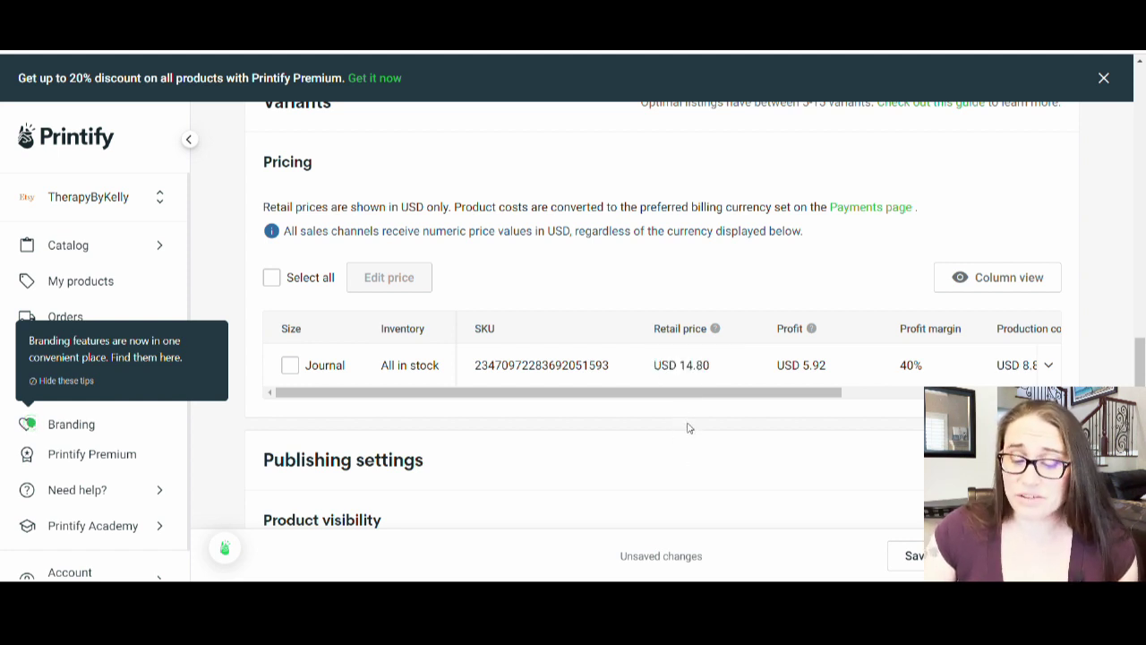
scroll(874, 430, down, 3)
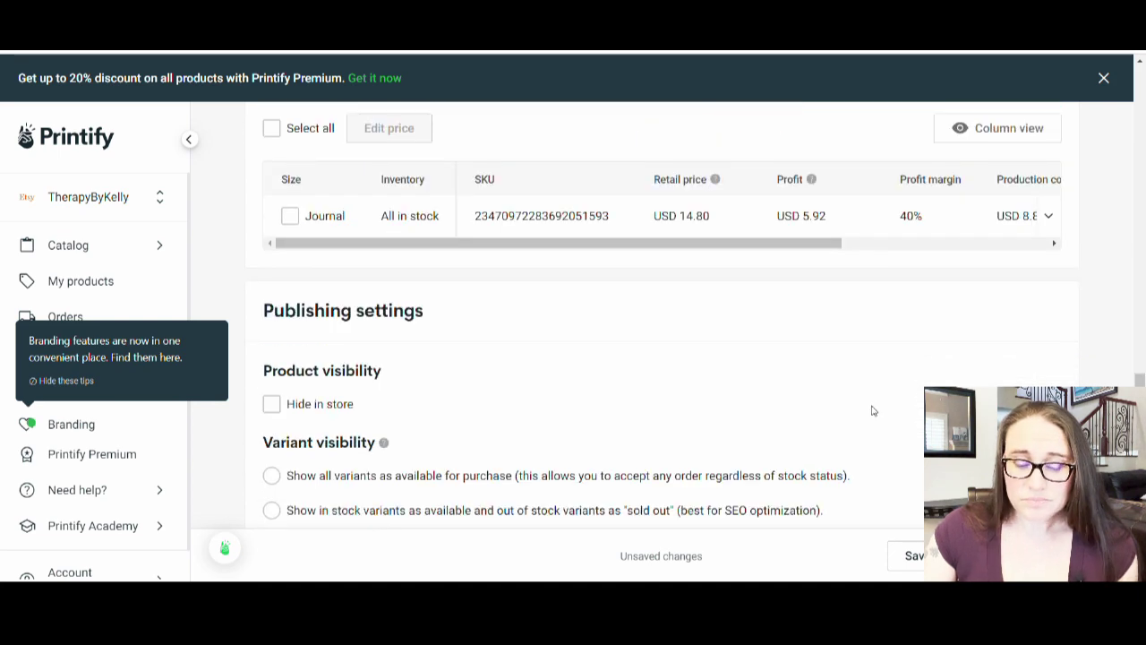
scroll(863, 340, down, 2)
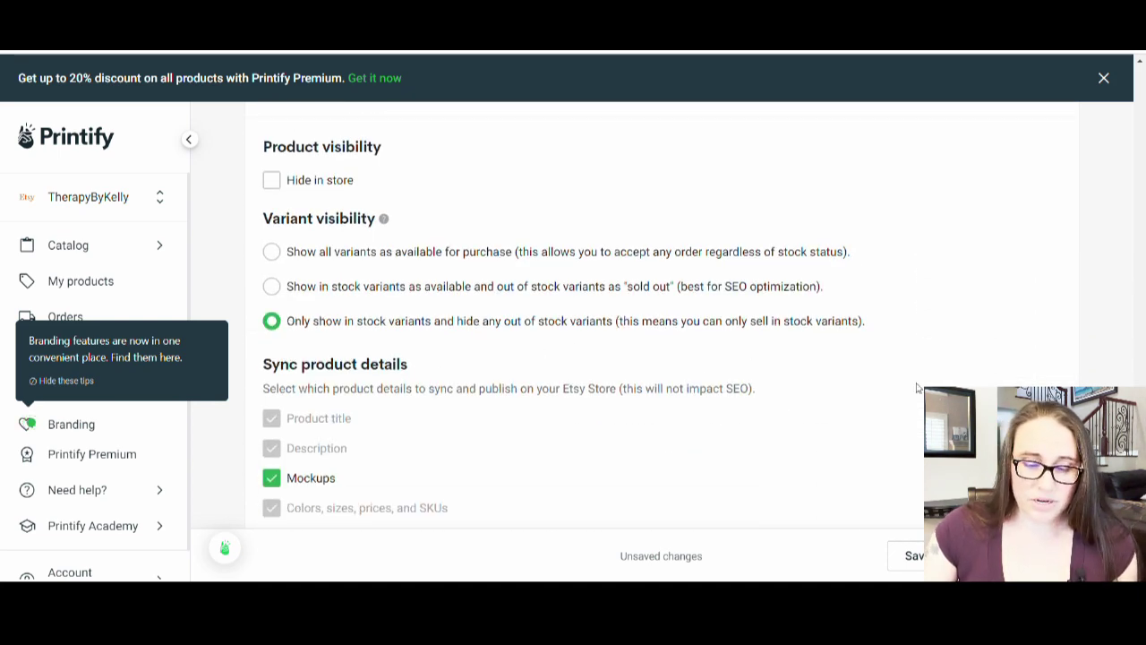
scroll(918, 388, down, 1)
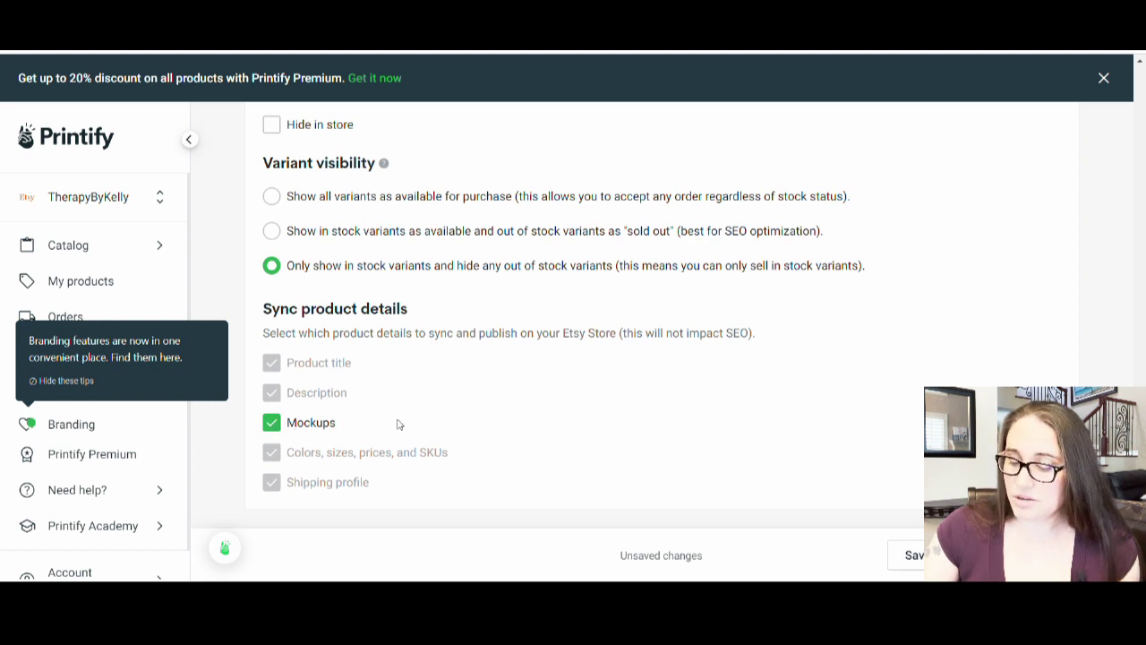